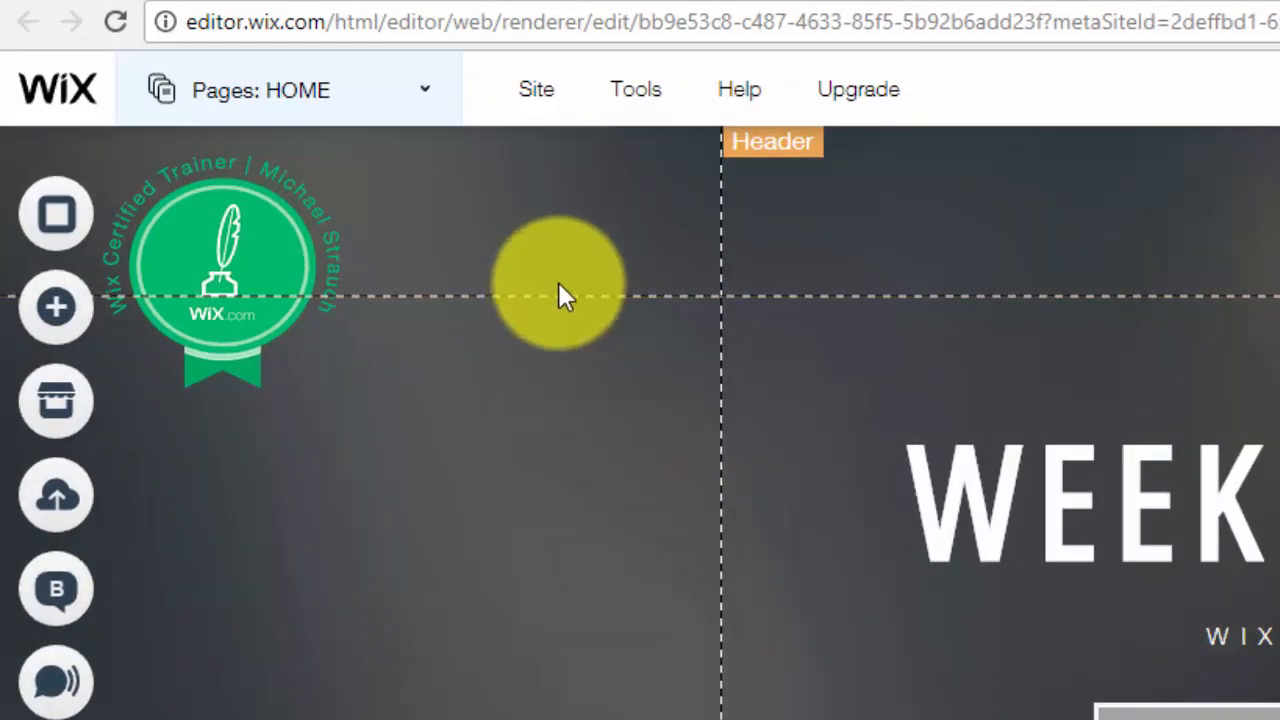
Enable Developer Tools, expand Database, and open the WixWebDesignLeads collection
{"action": "mouse_move", "coordinate": [634, 114]}
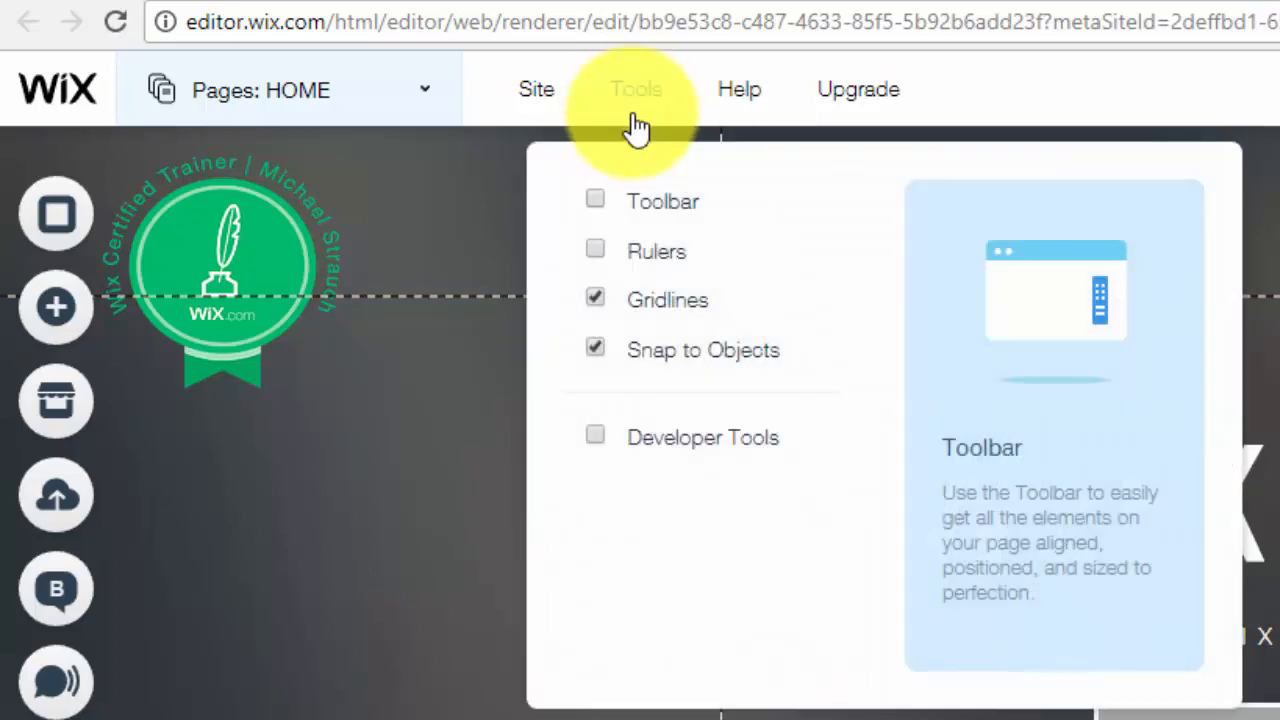
{"action": "left_click", "coordinate": [595, 436]}
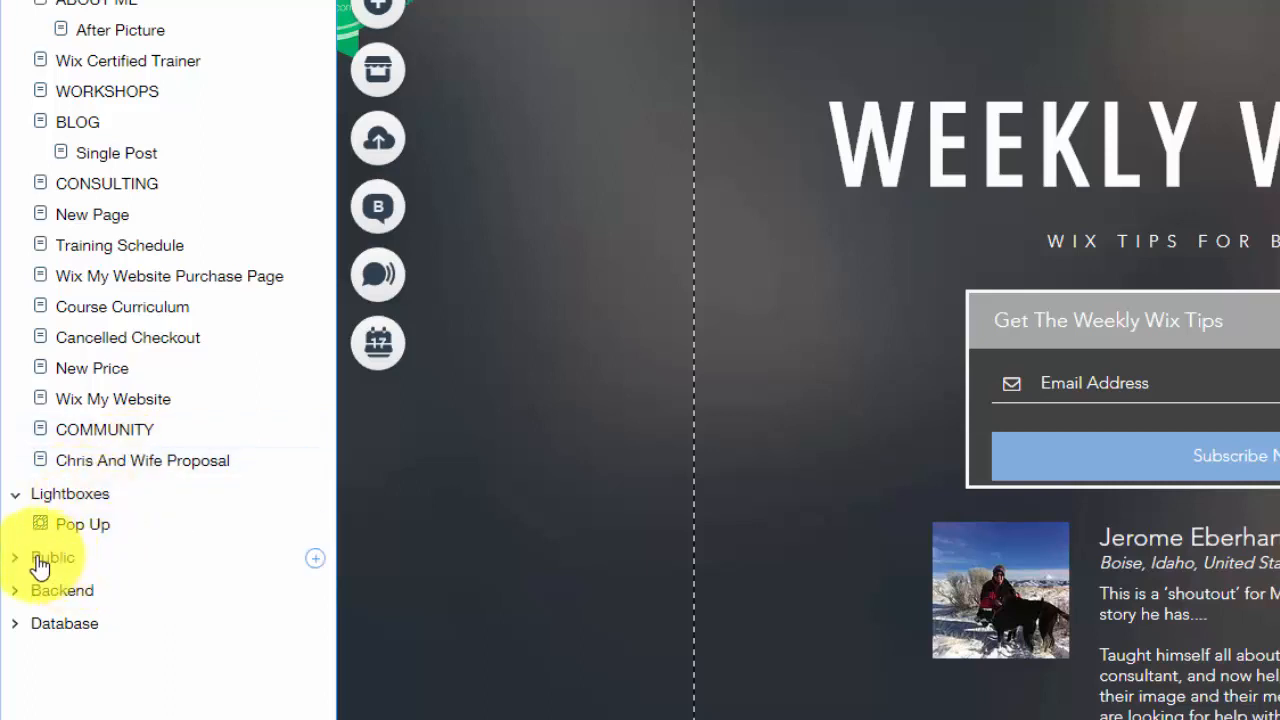
{"action": "left_click", "coordinate": [72, 628]}
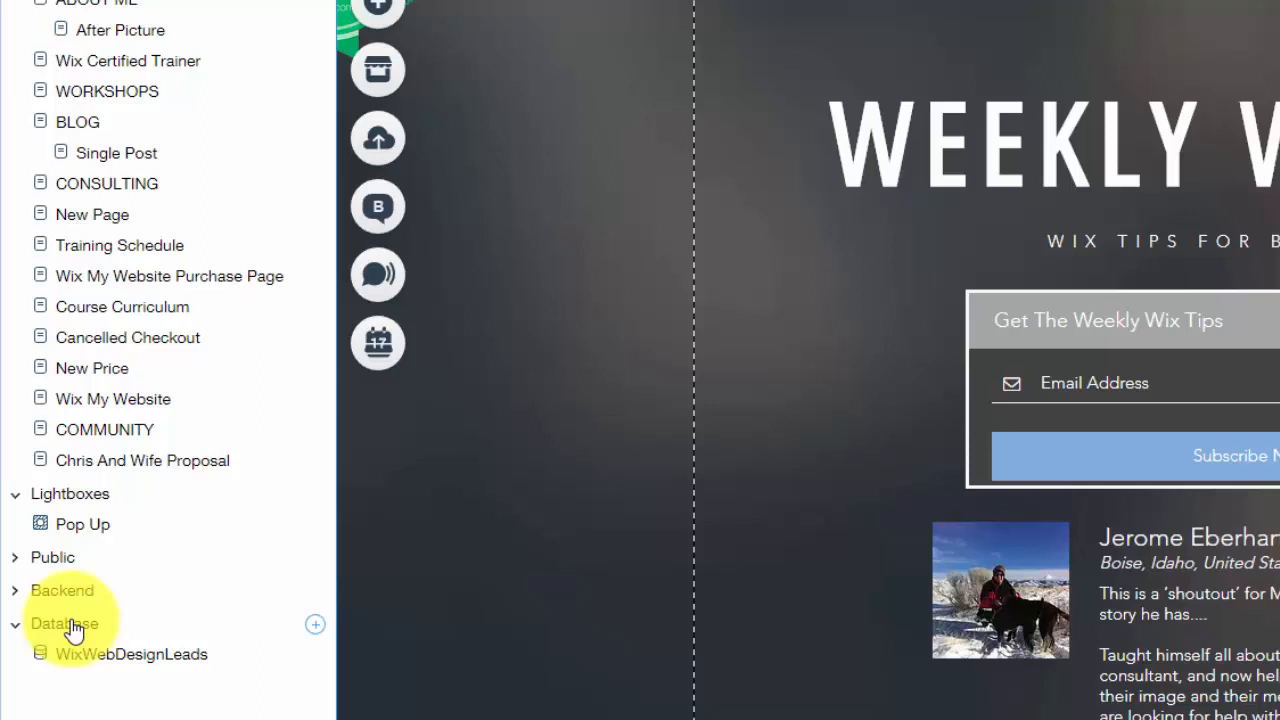
{"action": "left_click", "coordinate": [136, 656]}
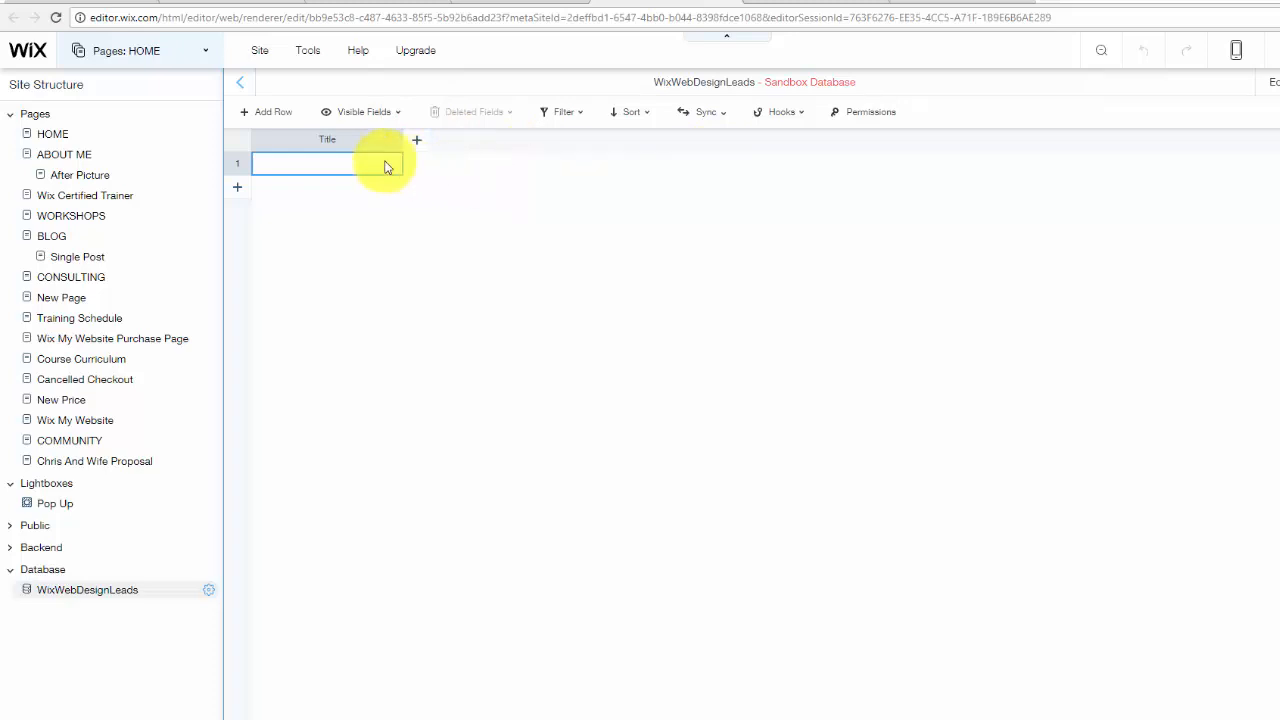
Add a new page named WEB DESIGN from the Pages panel
{"action": "left_click", "coordinate": [240, 82]}
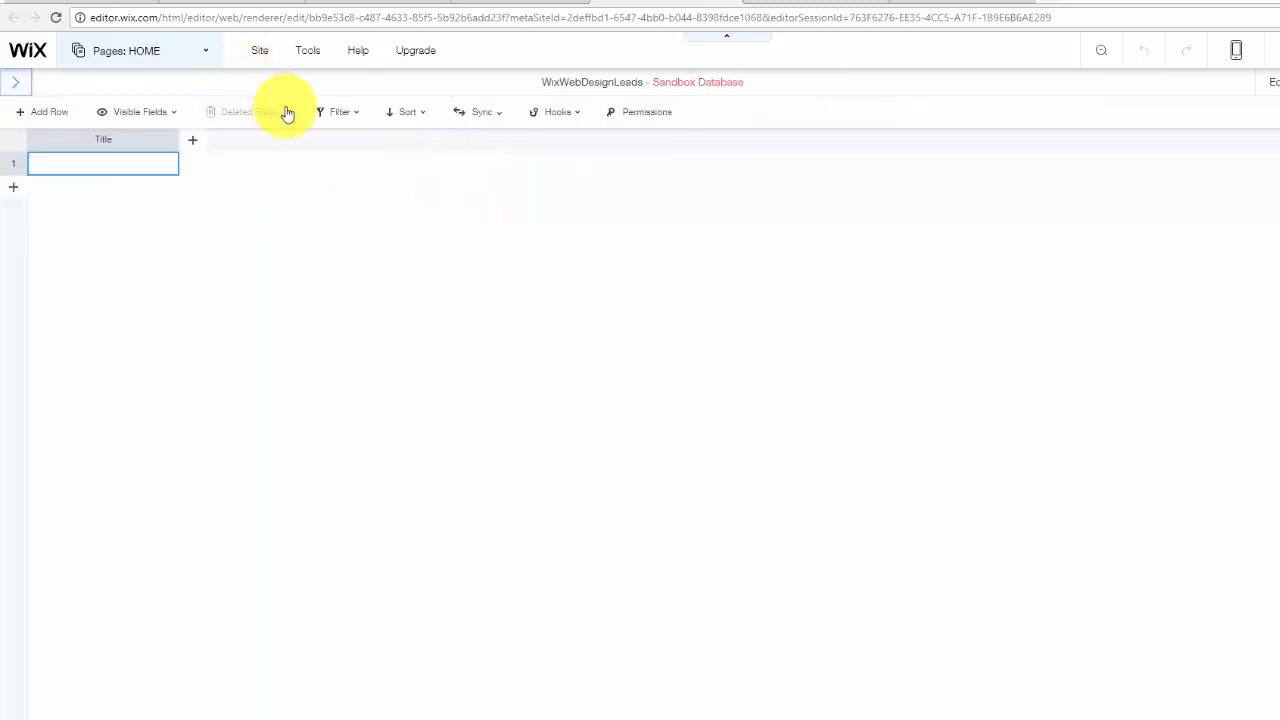
{"action": "left_click", "coordinate": [16, 88]}
{"action": "left_click", "coordinate": [138, 50]}
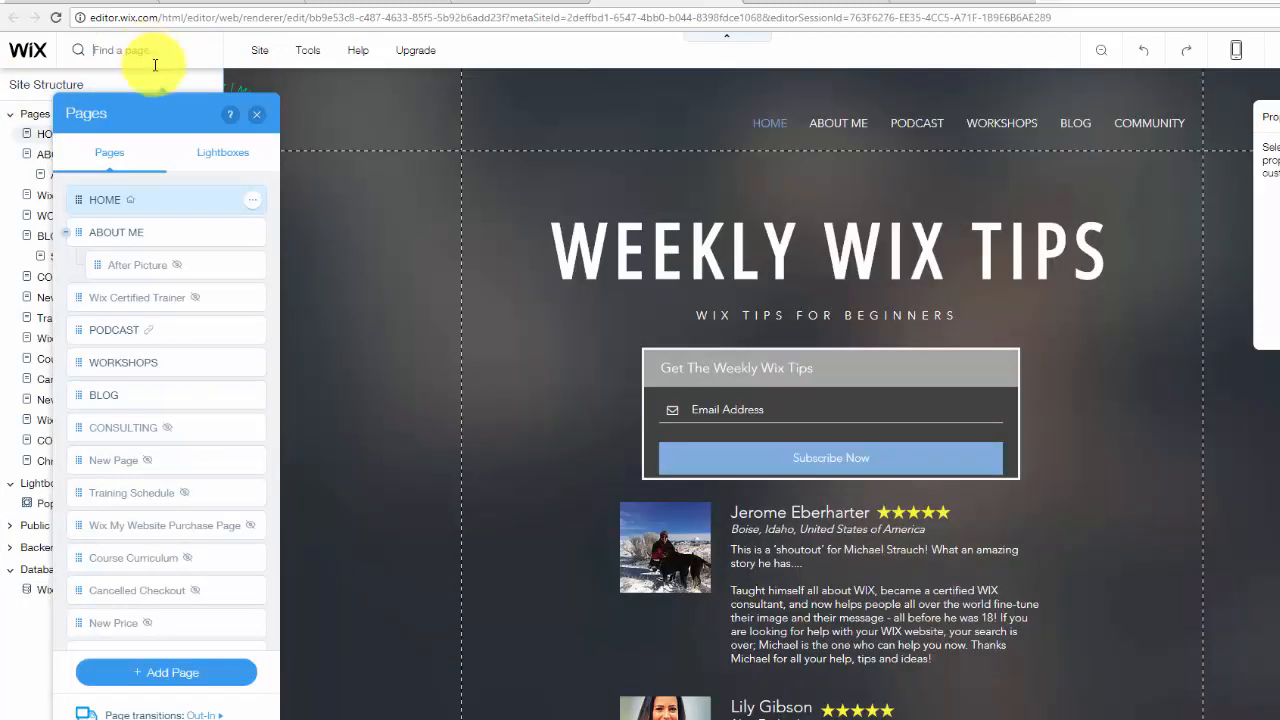
{"action": "left_click", "coordinate": [165, 668]}
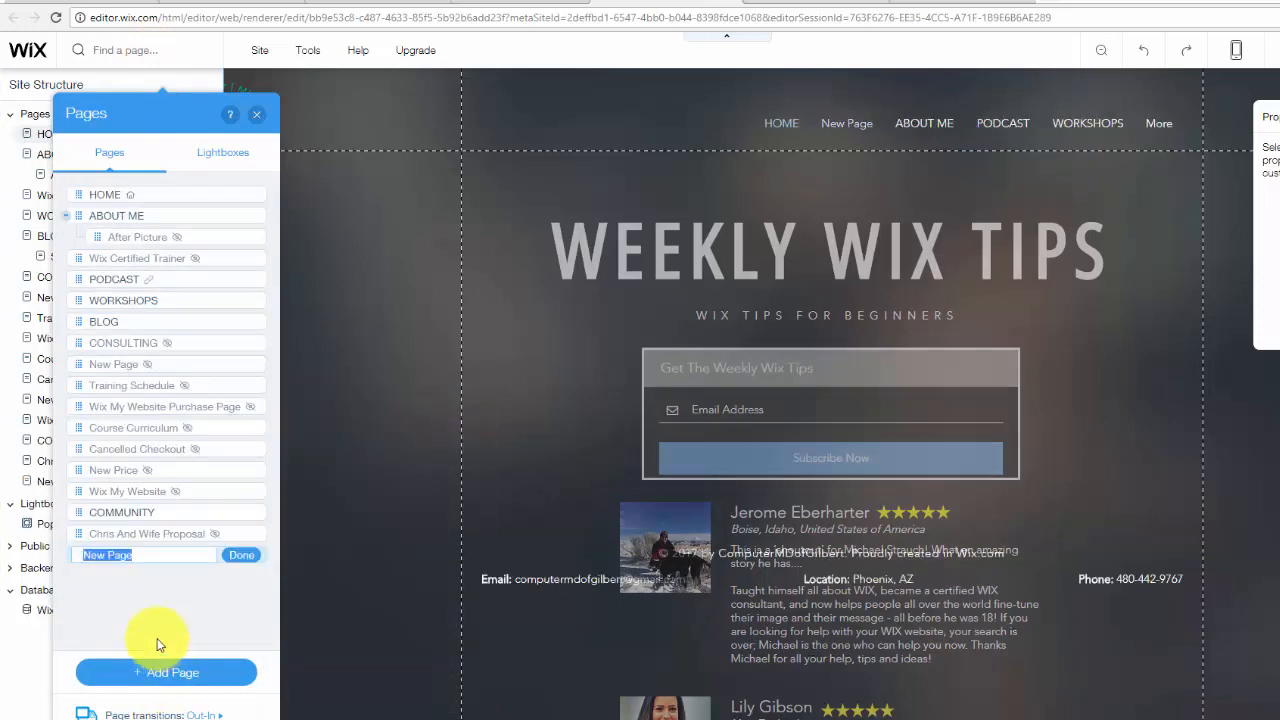
{"action": "type", "text": "WEB "}
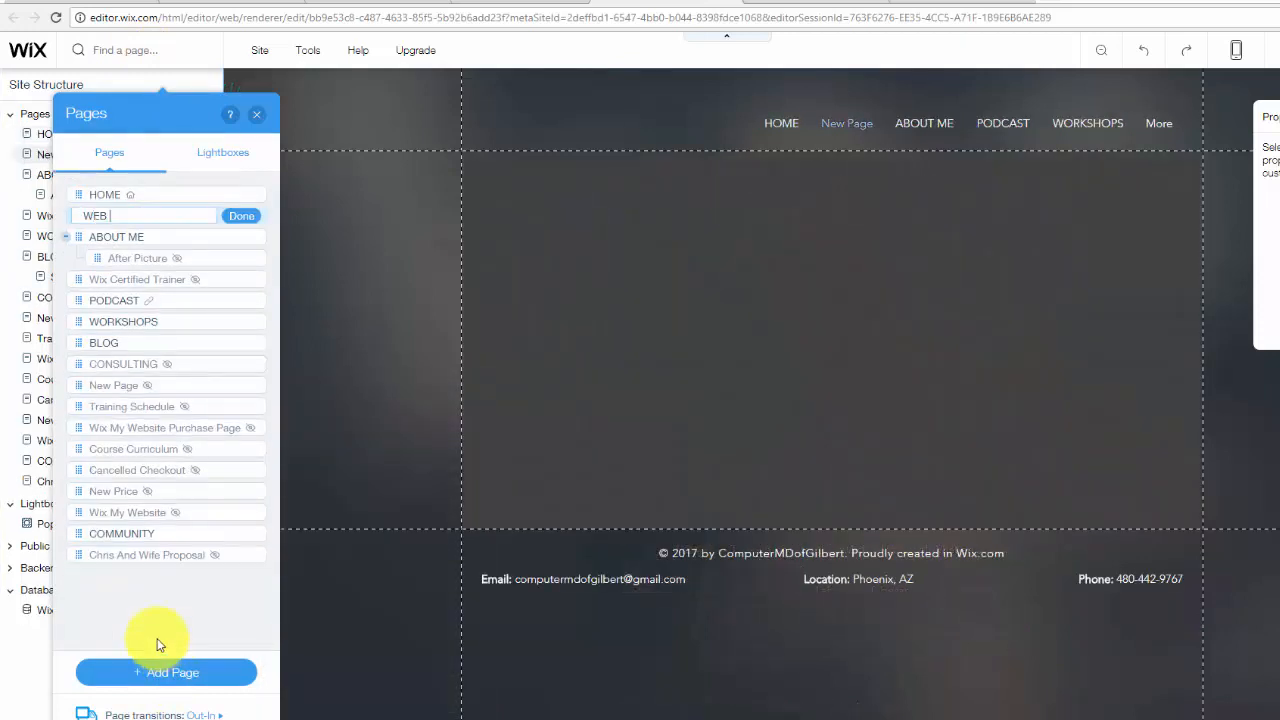
{"action": "type", "text": "DESIGN"}
{"action": "left_click", "coordinate": [241, 218]}
Widen the navigation menu leftward so every page fits
{"action": "left_click", "coordinate": [737, 126]}
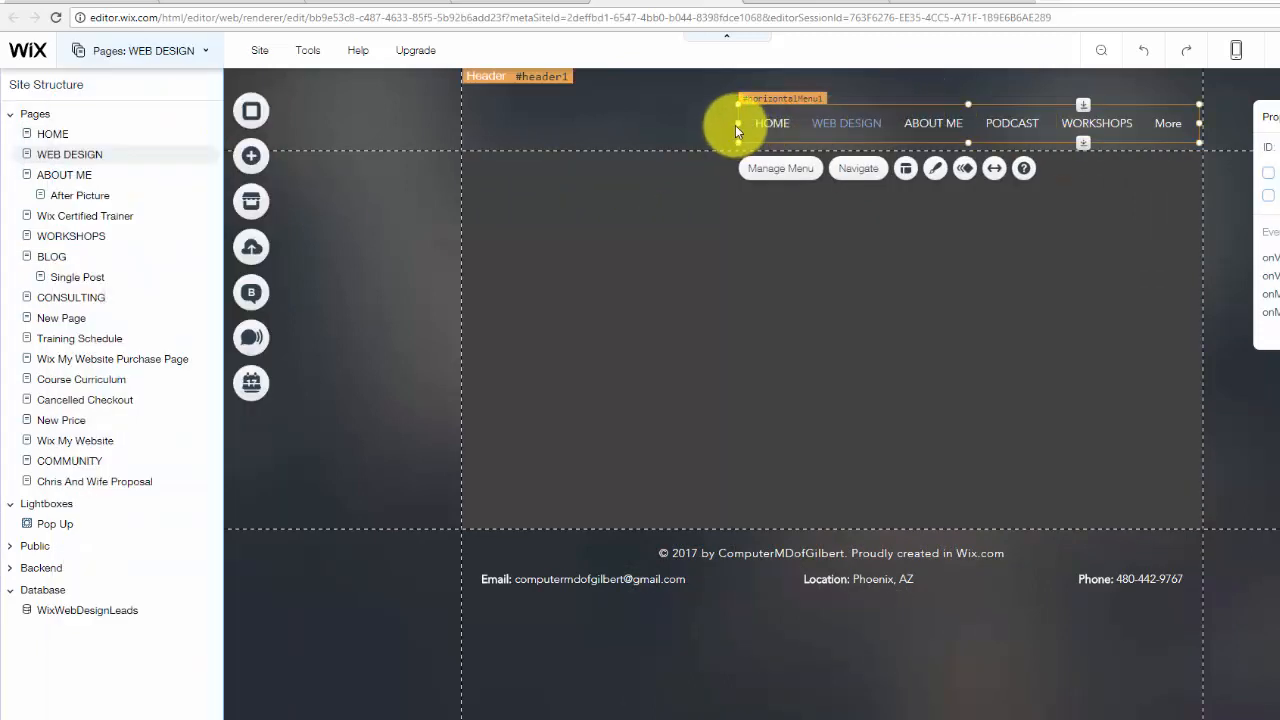
{"action": "left_click_drag", "start_coordinate": [735, 125], "coordinate": [622, 121]}
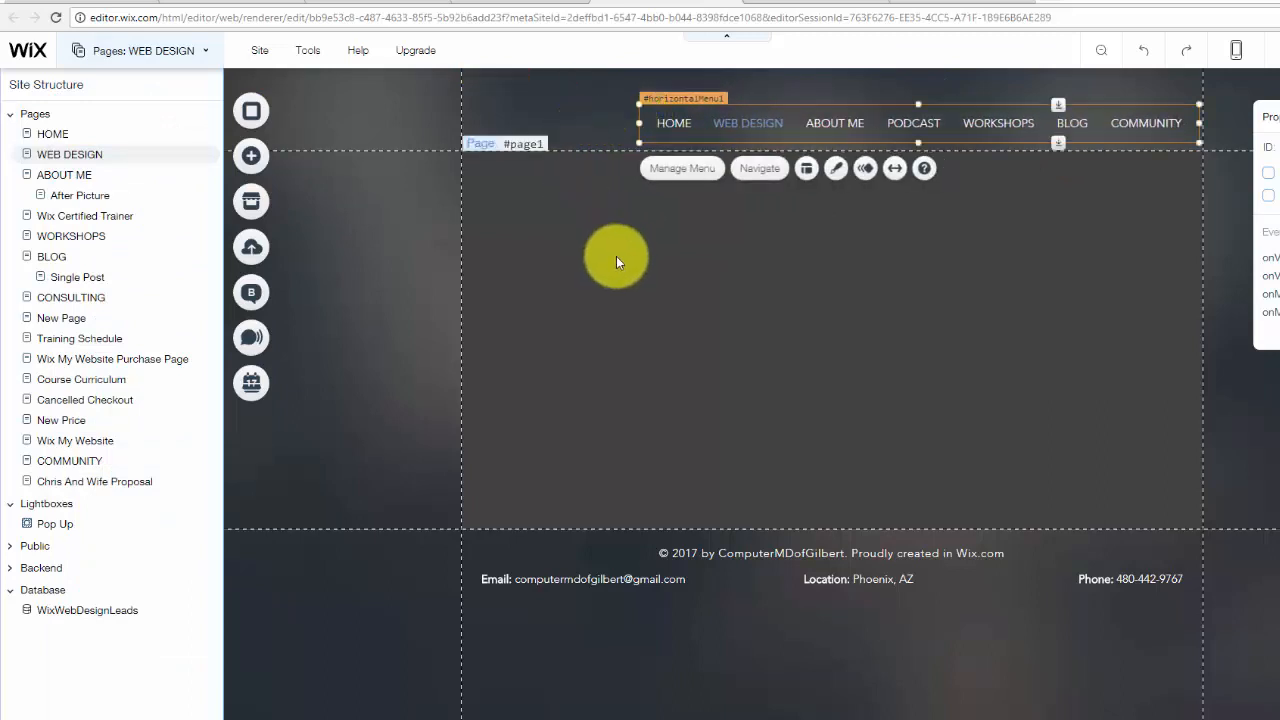
{"action": "left_click", "coordinate": [616, 256]}
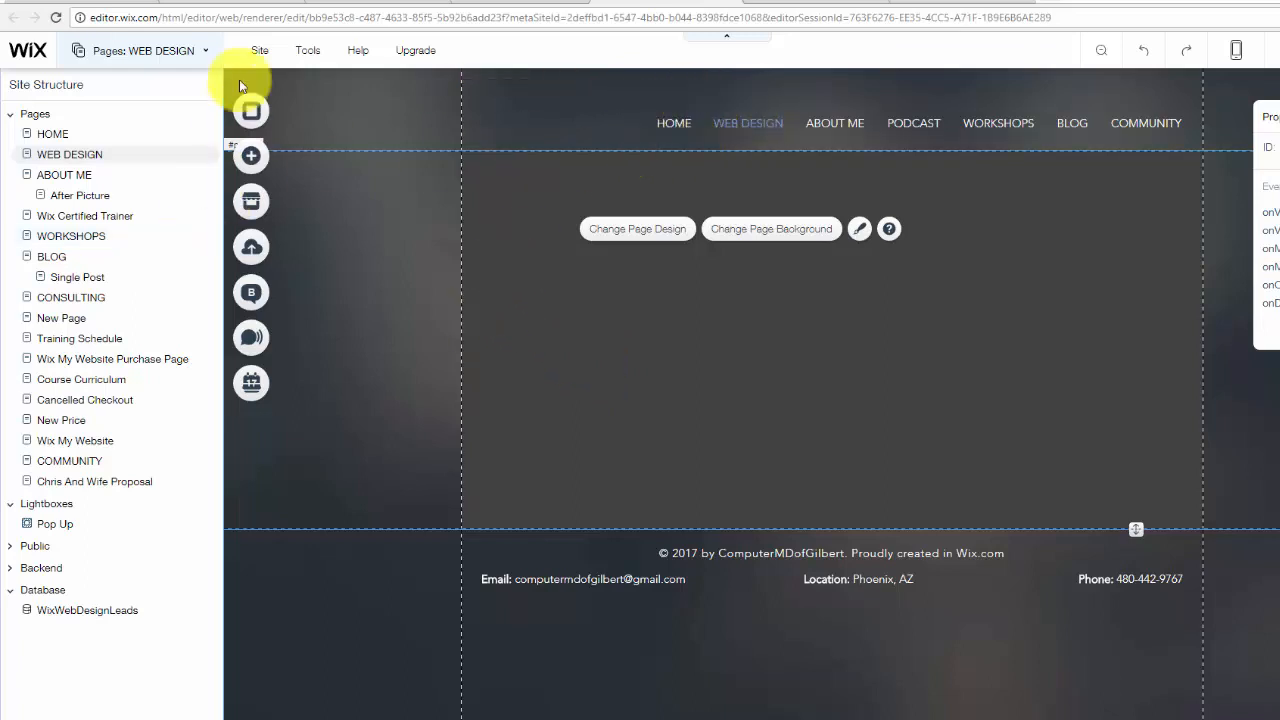
Move WEB DESIGN to top level after ABOUT ME, then reopen WixWebDesignLeads
{"action": "left_click", "coordinate": [177, 50]}
{"action": "left_click_drag", "start_coordinate": [97, 212], "coordinate": [71, 276]}
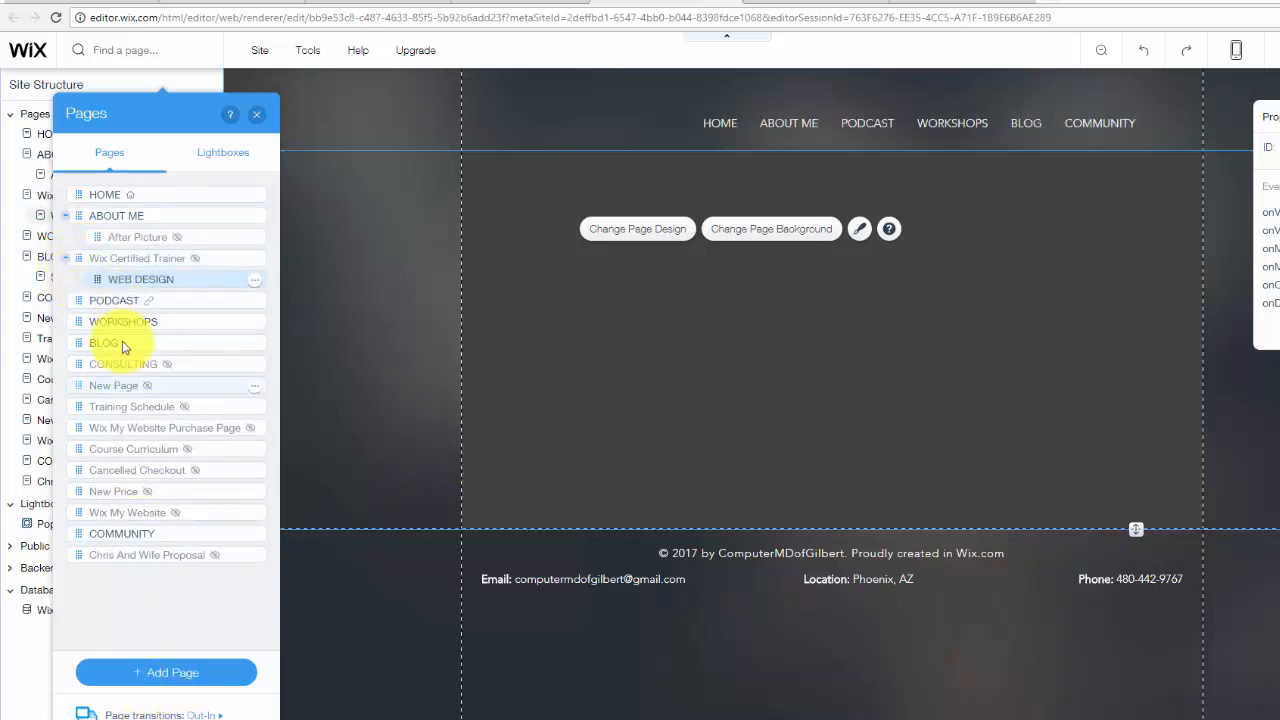
{"action": "left_click_drag", "start_coordinate": [86, 277], "coordinate": [64, 278]}
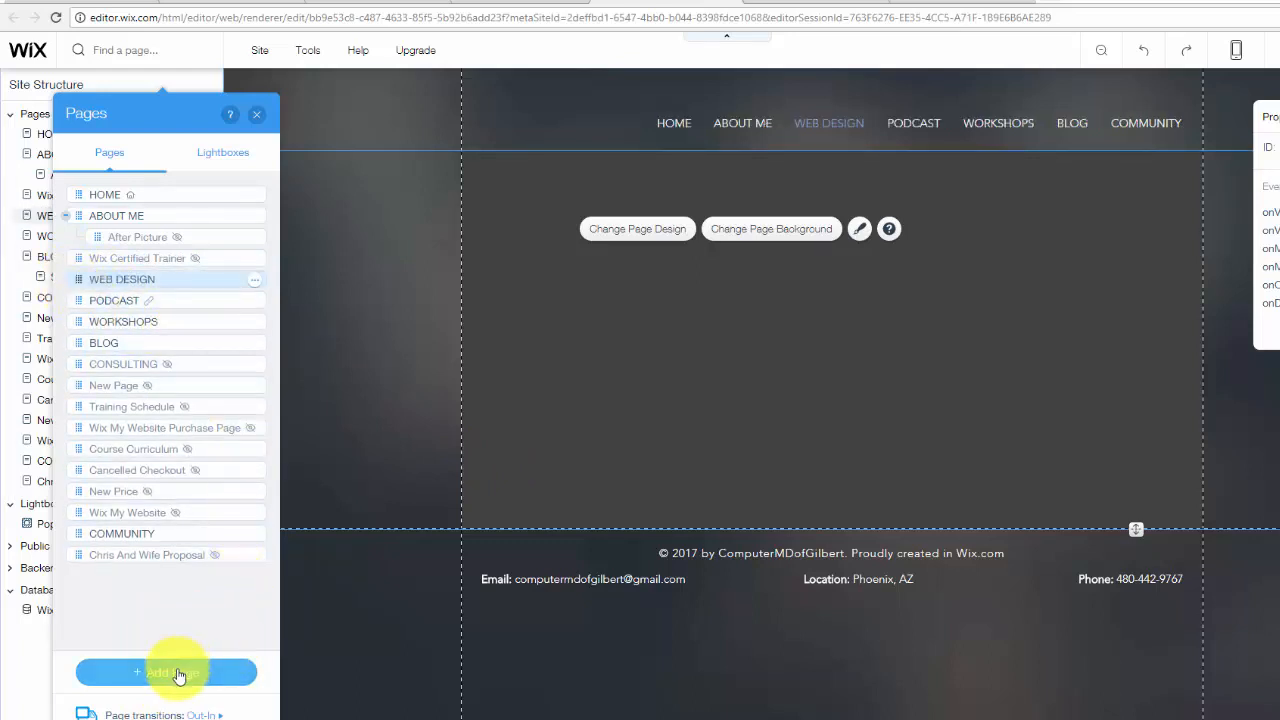
{"action": "left_click", "coordinate": [258, 116]}
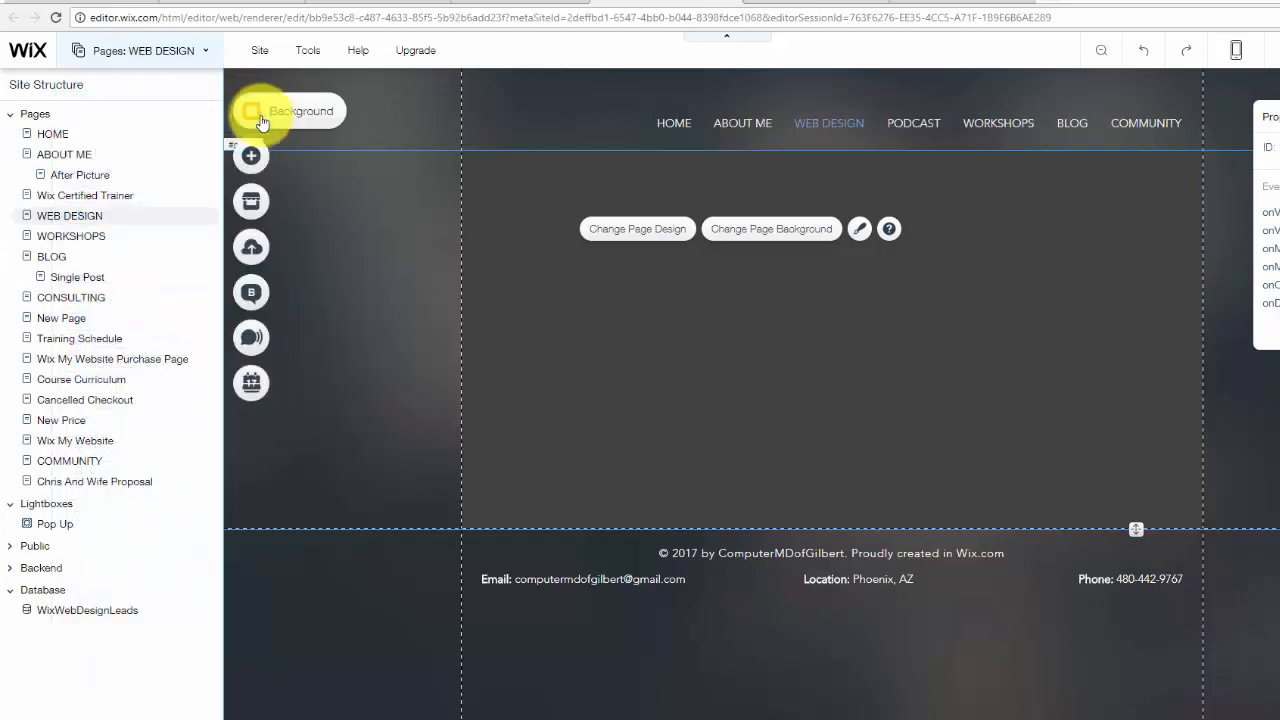
{"action": "left_click", "coordinate": [64, 610]}
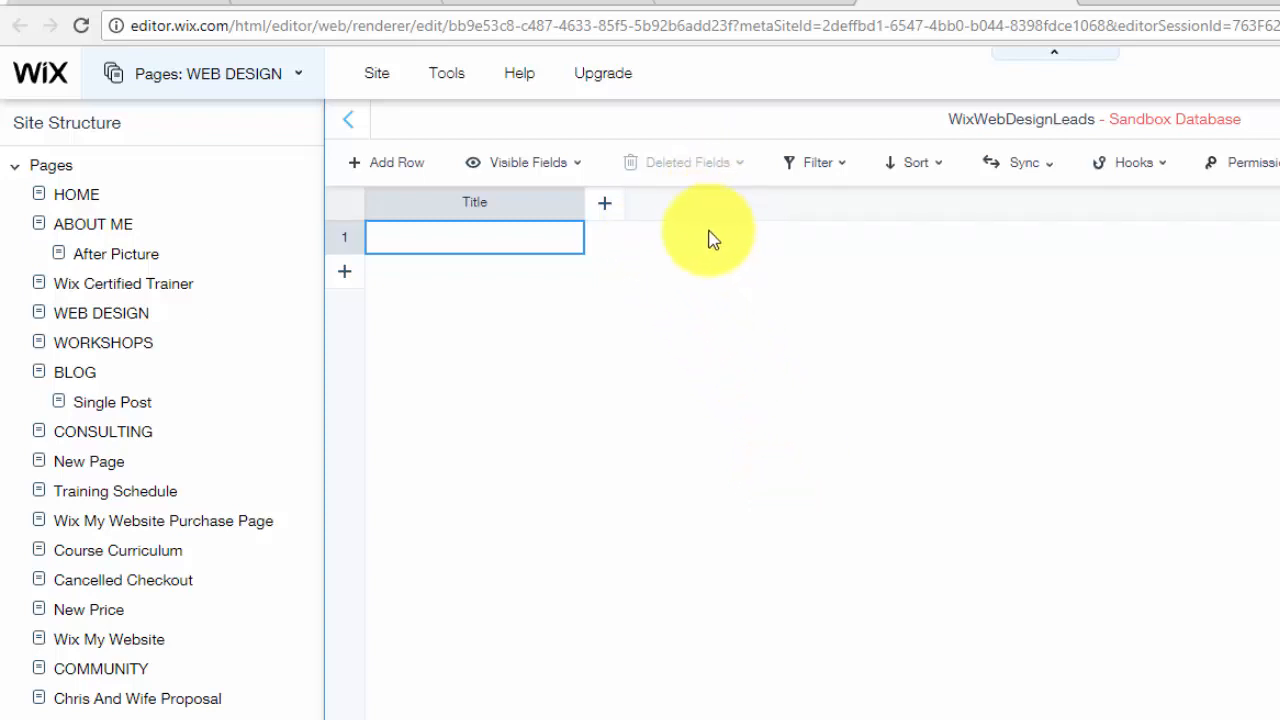
Add a Text field named First Name with key firstName to WixWebDesignLeads
{"action": "left_click", "coordinate": [606, 210]}
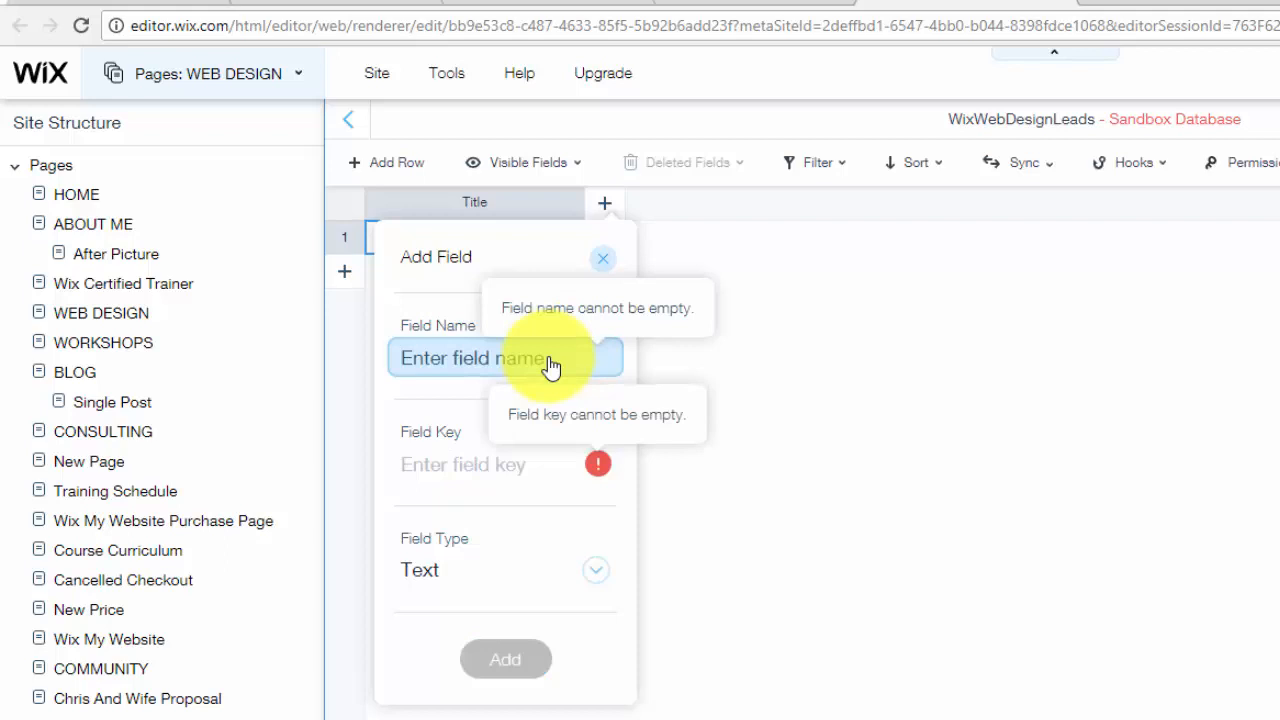
{"action": "type", "text": "First Name"}
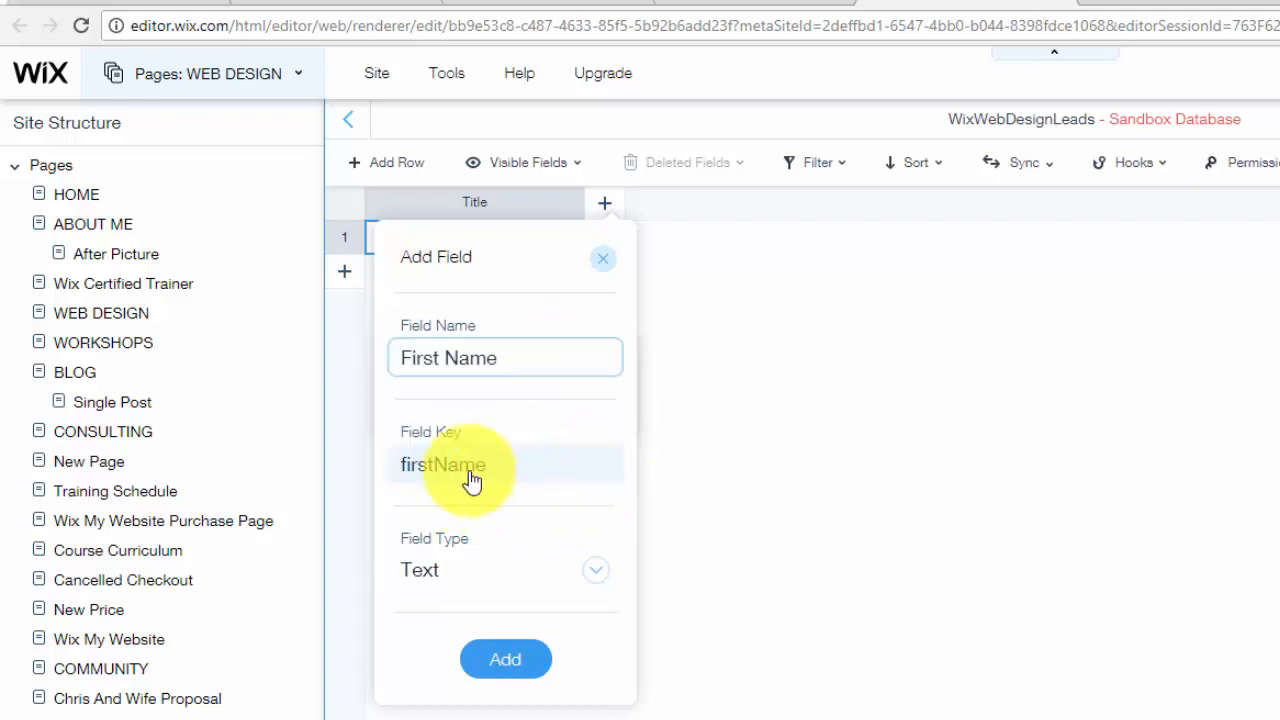
{"action": "mouse_move", "coordinate": [482, 470]}
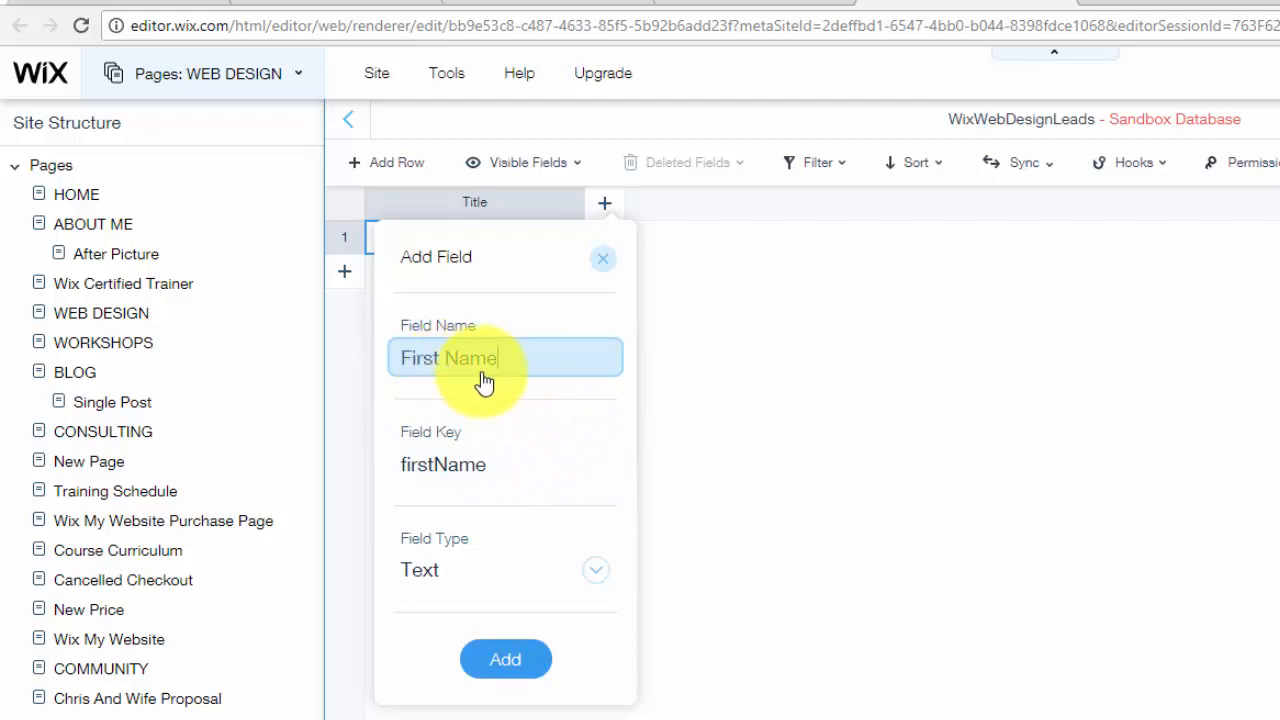
{"action": "left_click", "coordinate": [413, 362]}
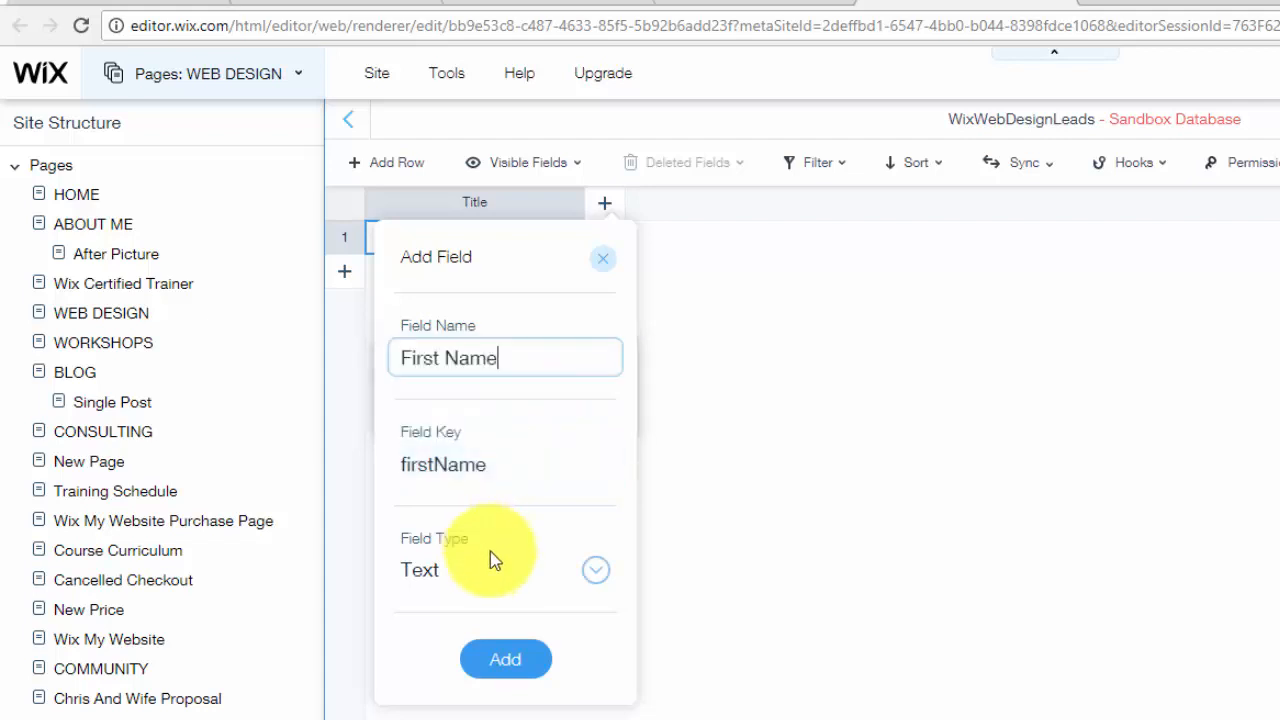
{"action": "left_click", "coordinate": [472, 362]}
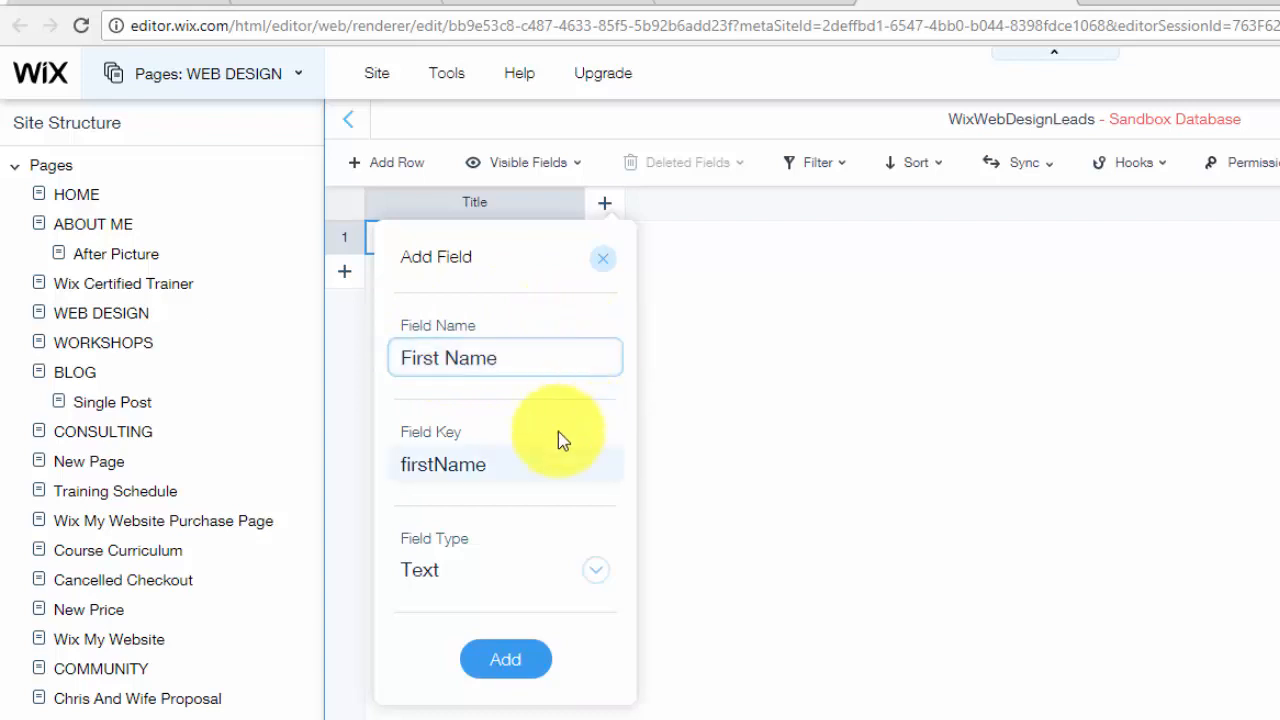
{"action": "double_click", "coordinate": [447, 481]}
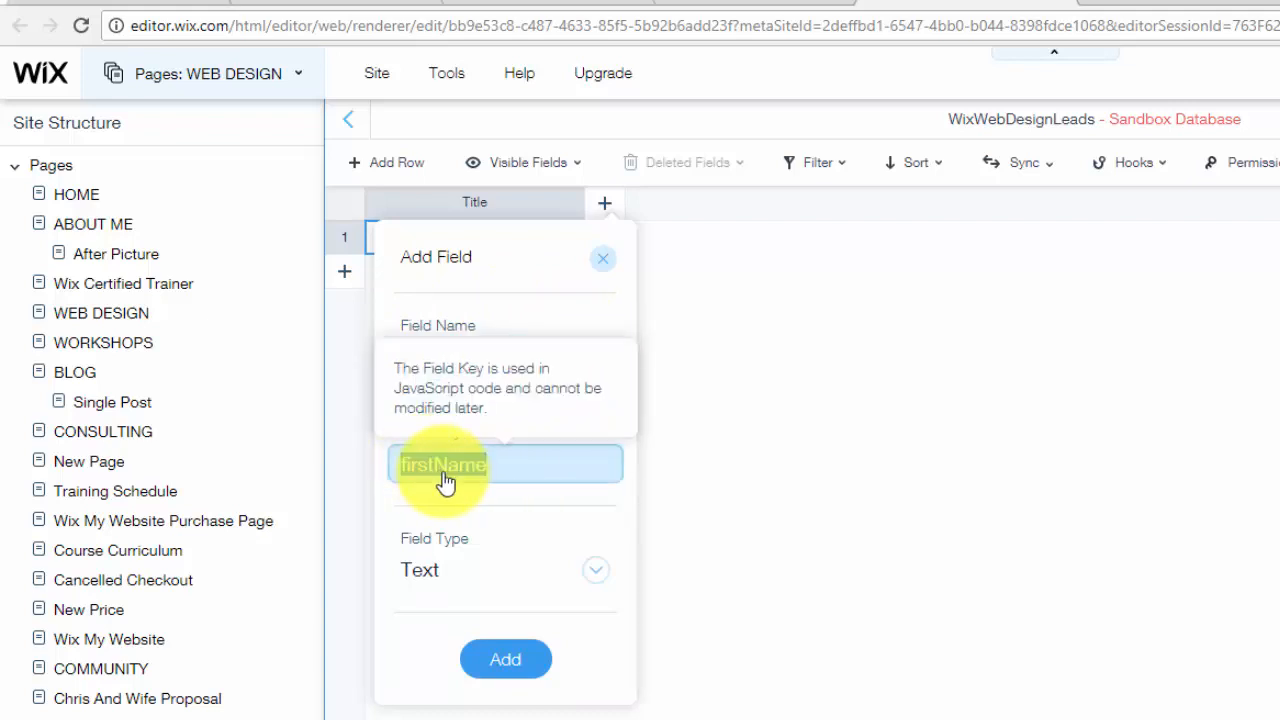
{"action": "left_click", "coordinate": [449, 481]}
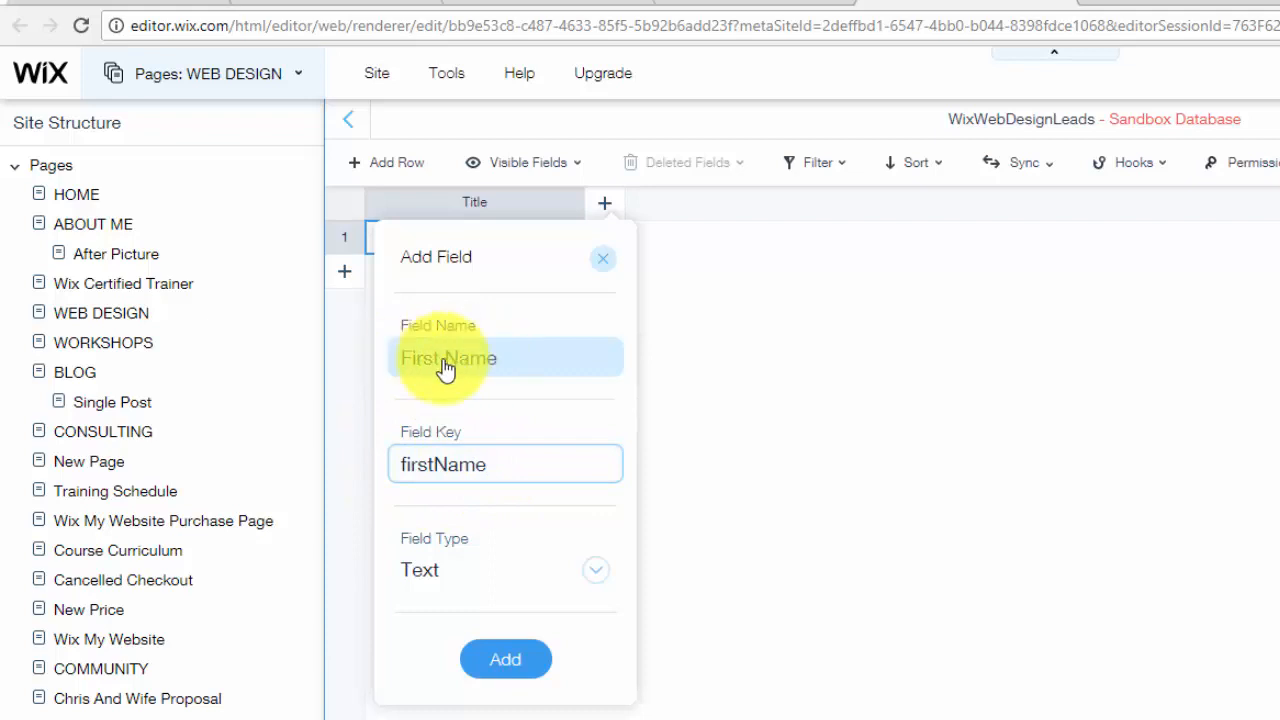
{"action": "left_click", "coordinate": [488, 372]}
{"action": "left_click", "coordinate": [535, 376]}
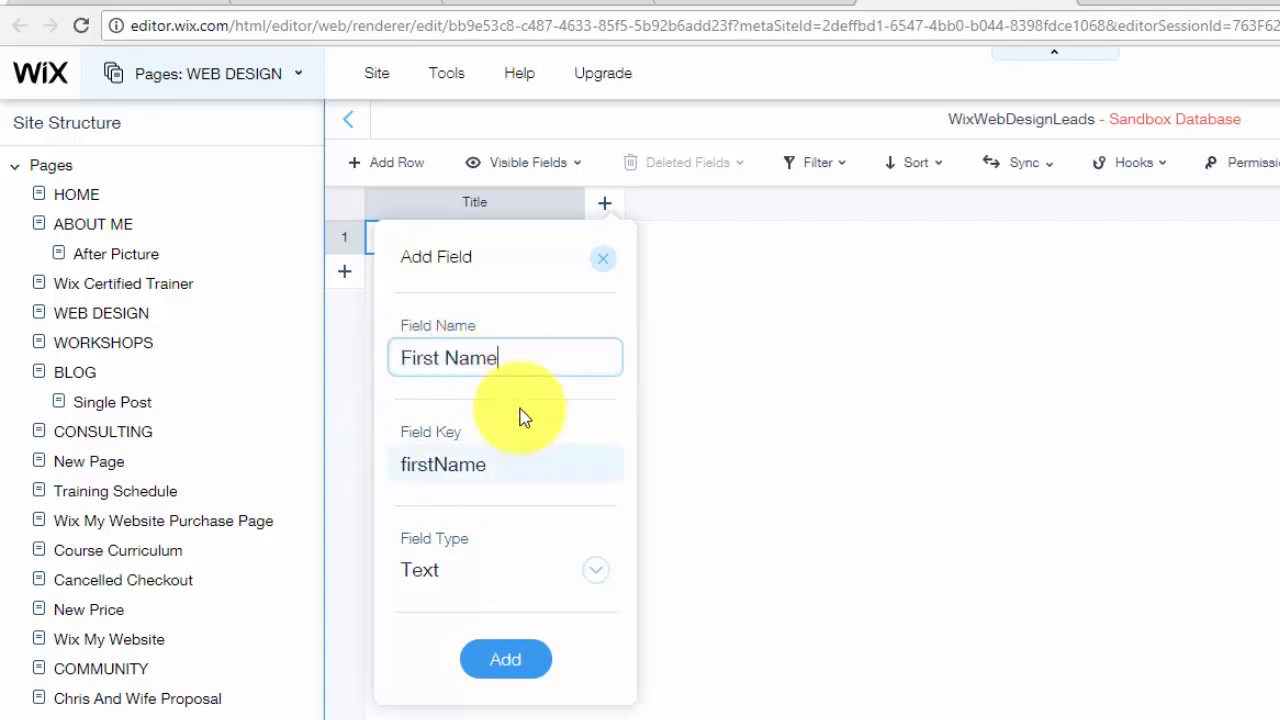
{"action": "mouse_move", "coordinate": [434, 470]}
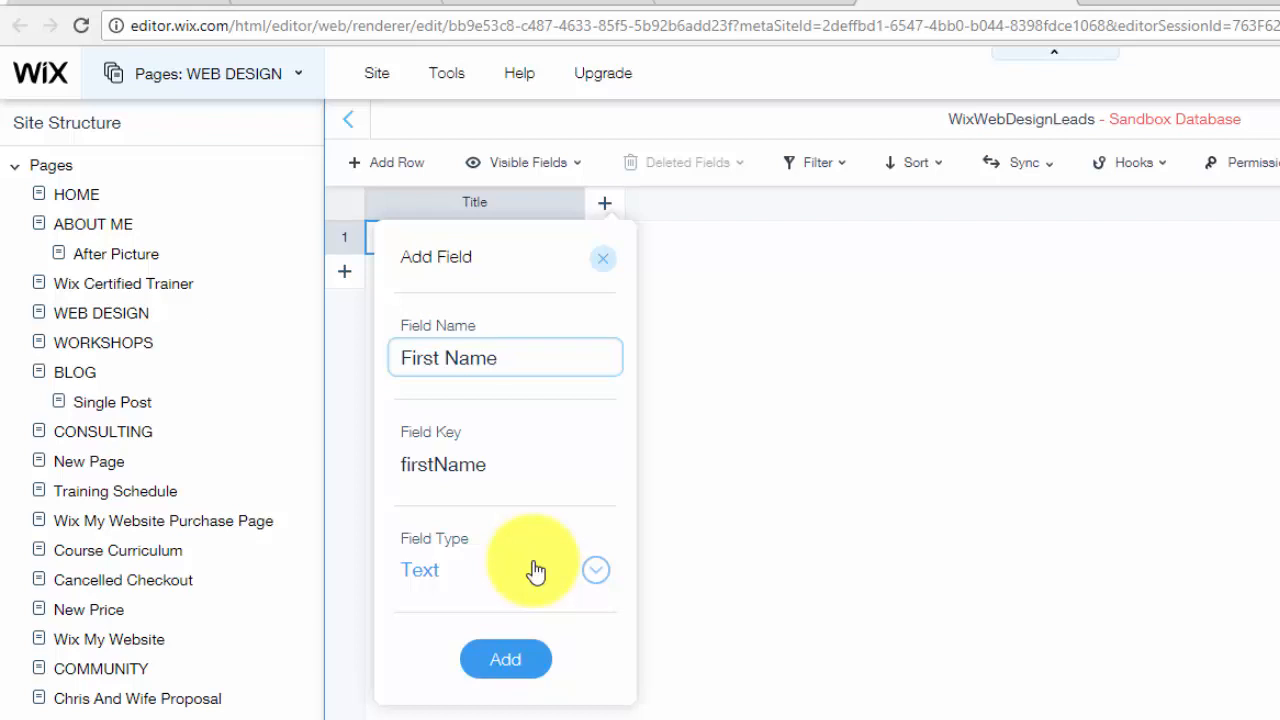
{"action": "left_click", "coordinate": [530, 572]}
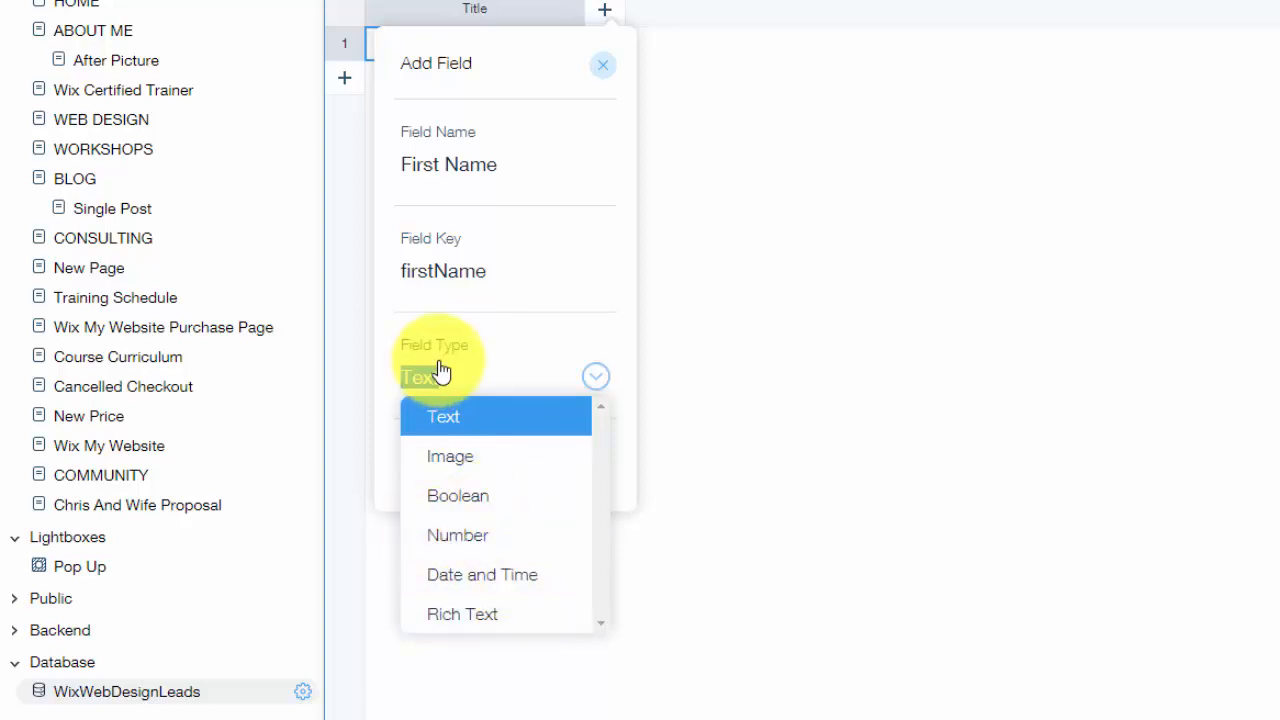
{"action": "left_click", "coordinate": [473, 428]}
{"action": "left_click", "coordinate": [512, 472]}
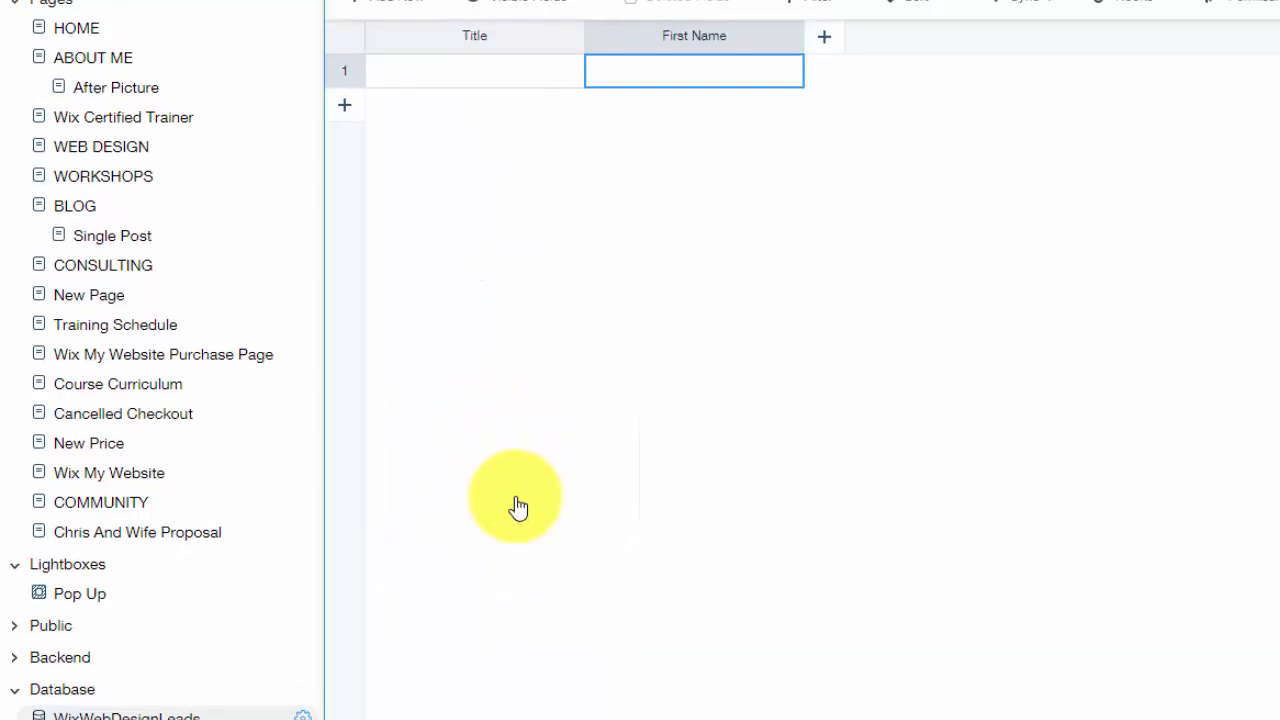
Add a Text field named Last Name after First Name
{"action": "left_click", "coordinate": [826, 106]}
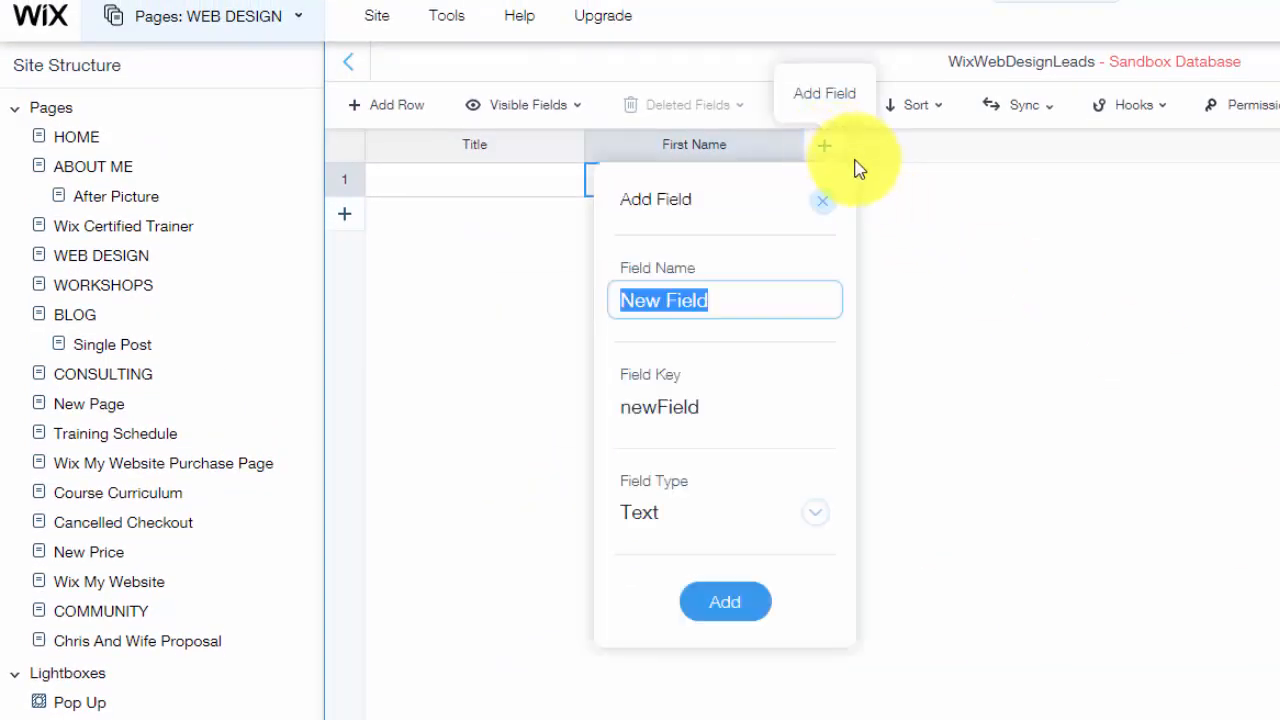
{"action": "type", "text": "Last Name"}
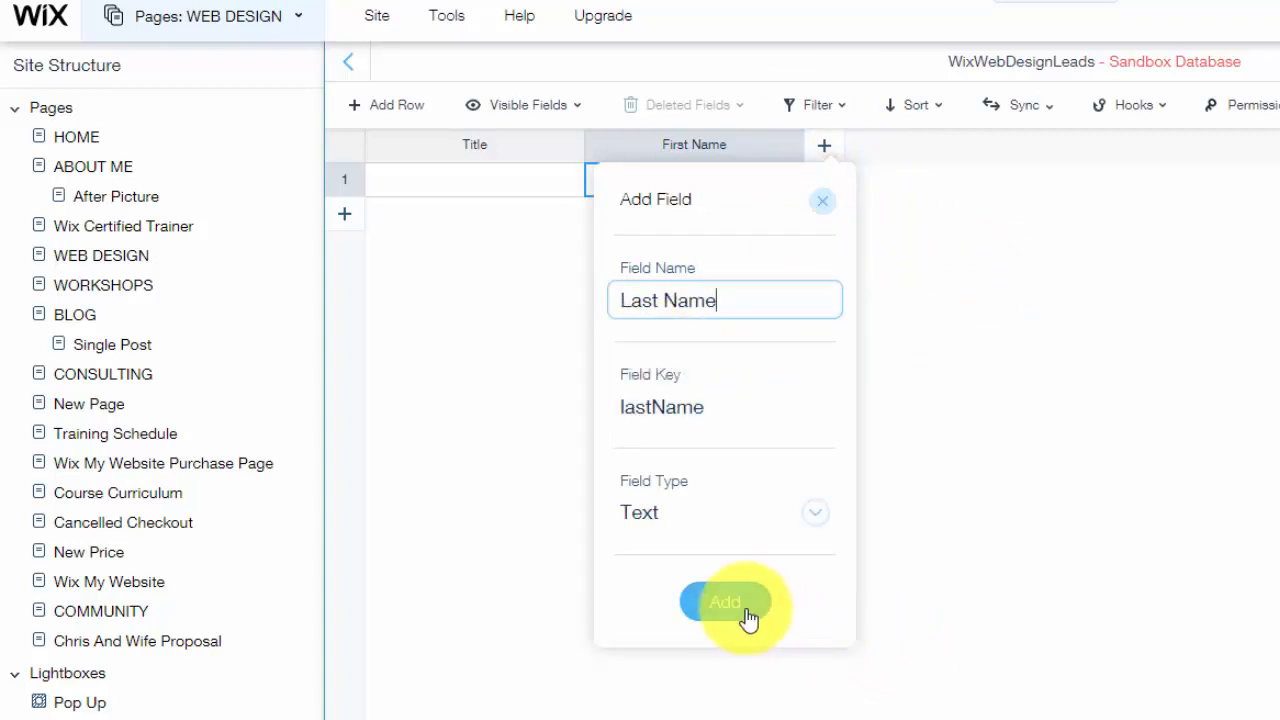
{"action": "left_click", "coordinate": [745, 612]}
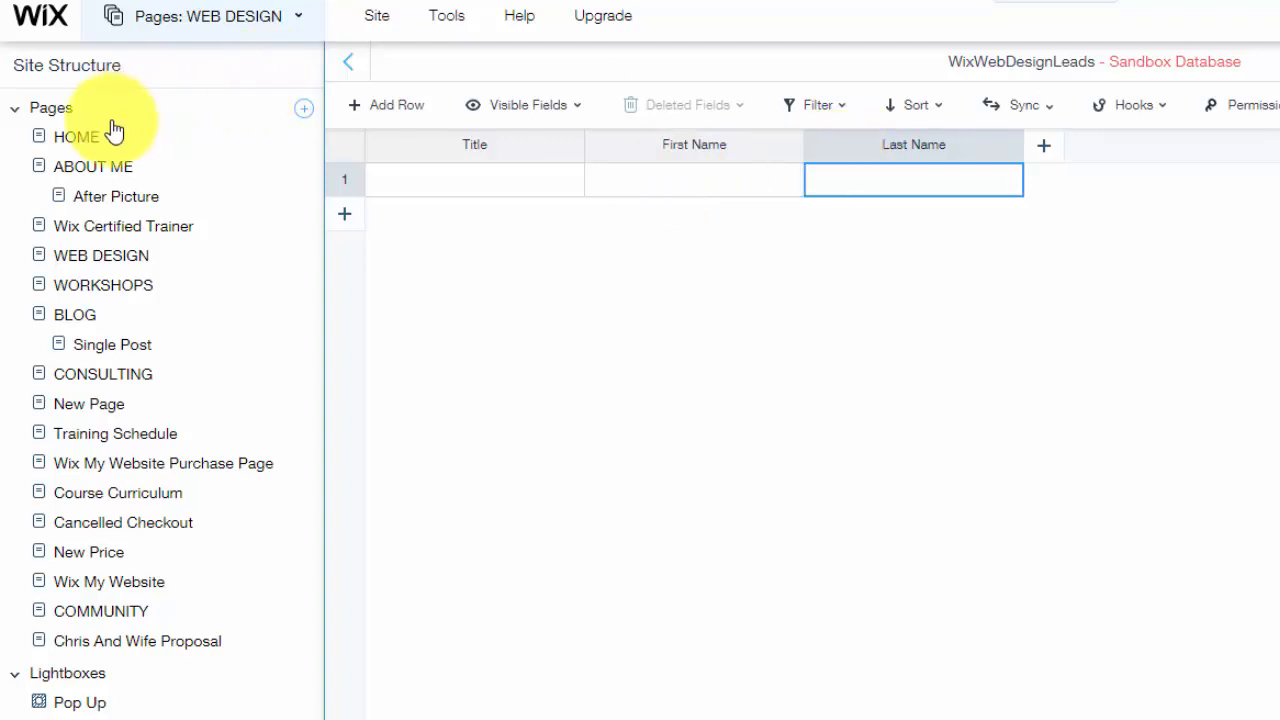
Return to the WEB DESIGN page and browse the User Input elements in the Add panel
{"action": "left_click", "coordinate": [103, 260]}
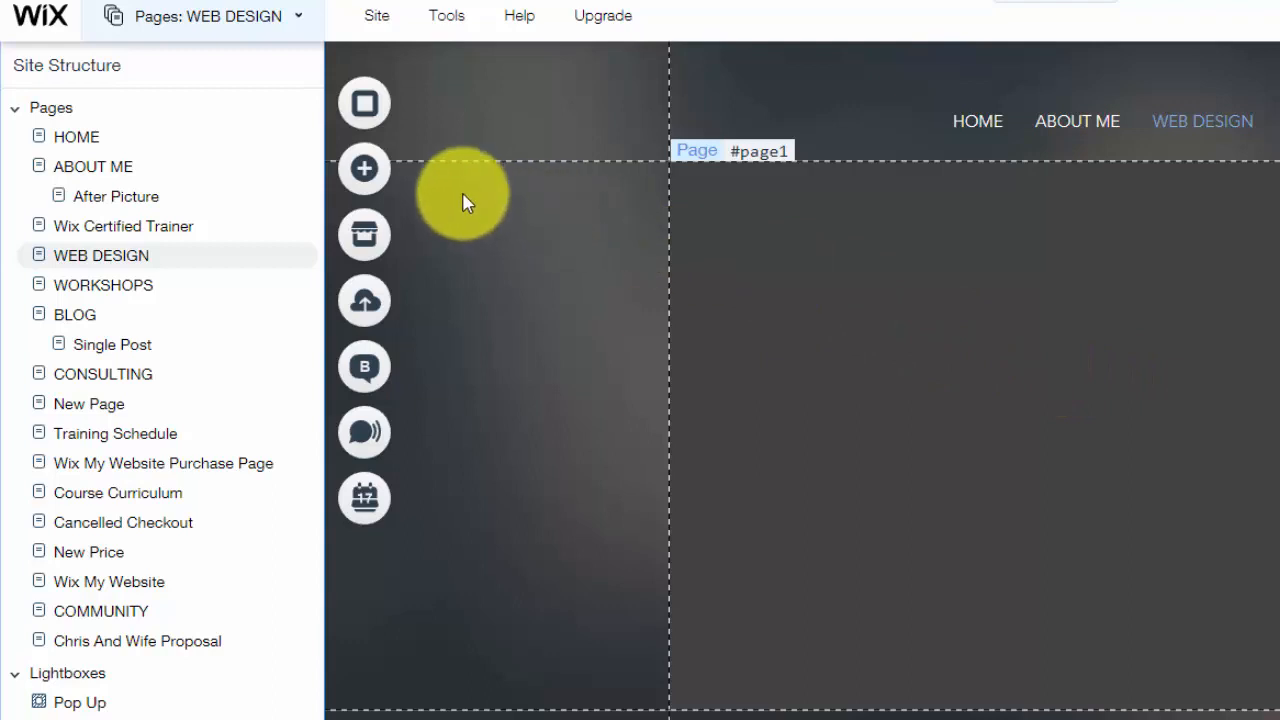
{"action": "left_click", "coordinate": [365, 170]}
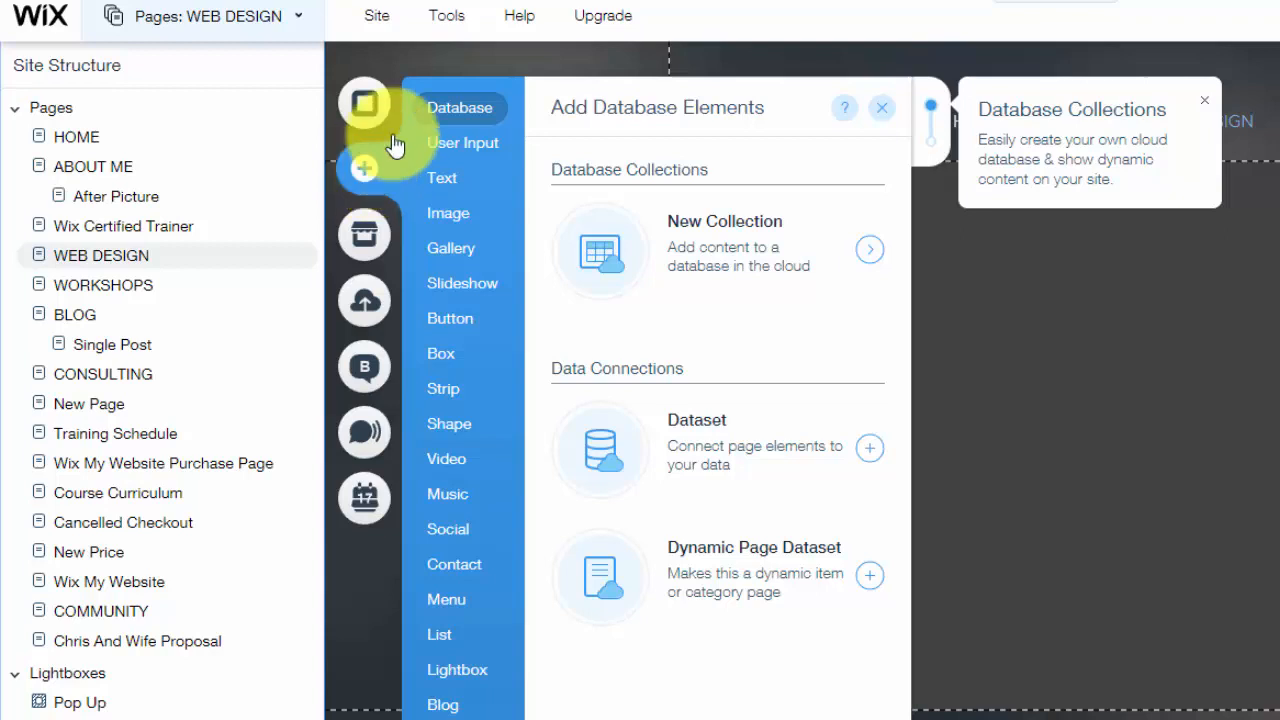
{"action": "mouse_move", "coordinate": [463, 136]}
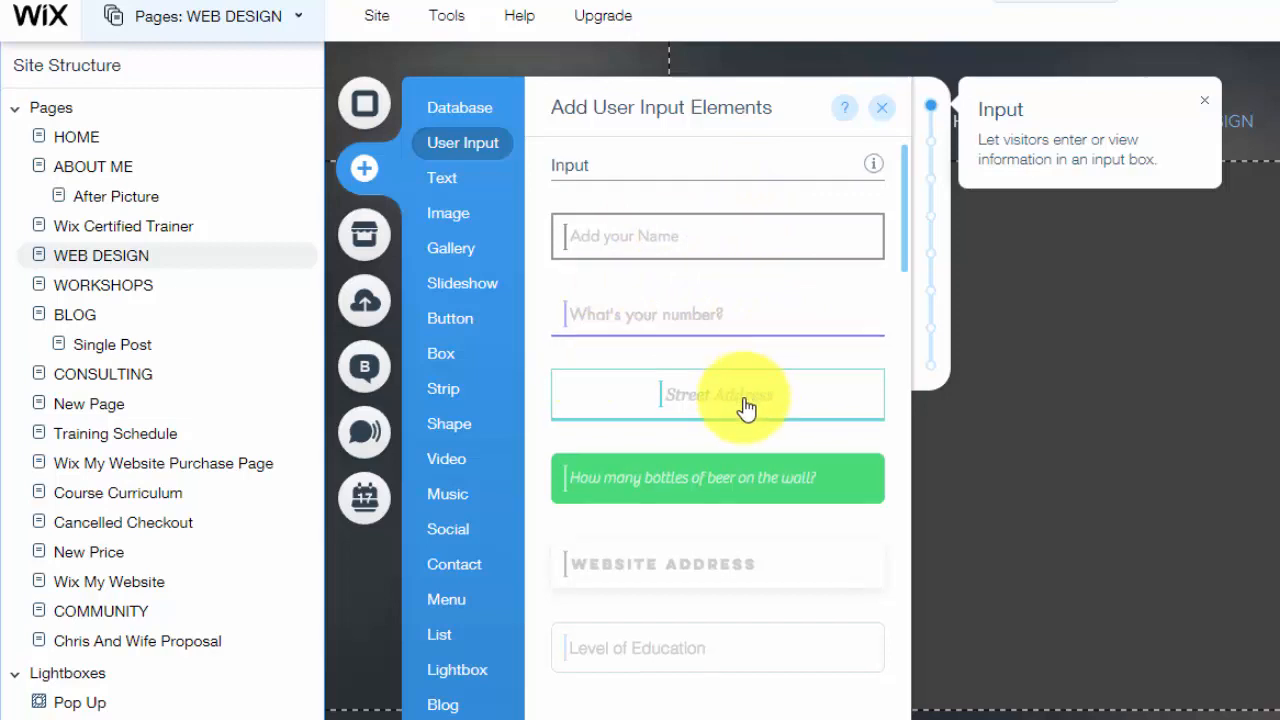
{"action": "scroll", "coordinate": [743, 510], "scroll_direction": "down", "scroll_amount": 3}
{"action": "scroll", "coordinate": [700, 540], "scroll_direction": "down", "scroll_amount": 3}
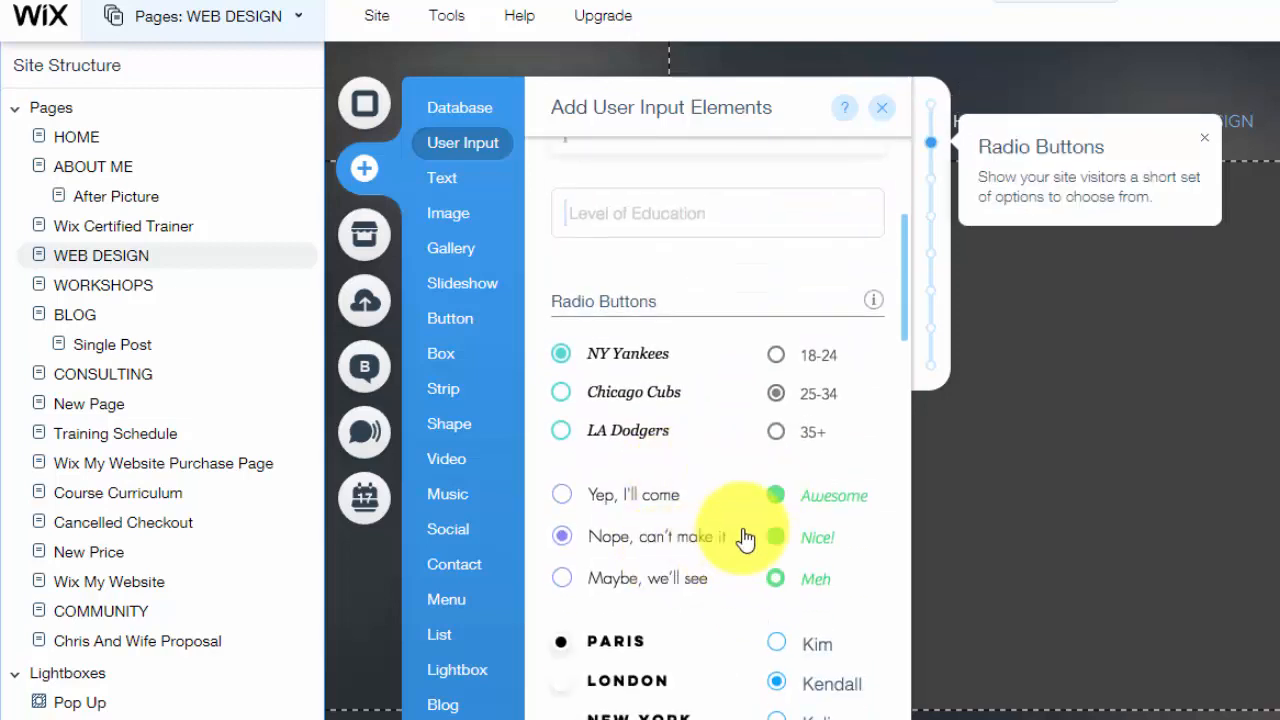
{"action": "scroll", "coordinate": [750, 540], "scroll_direction": "down", "scroll_amount": 3}
{"action": "scroll", "coordinate": [714, 634], "scroll_direction": "down", "scroll_amount": 3}
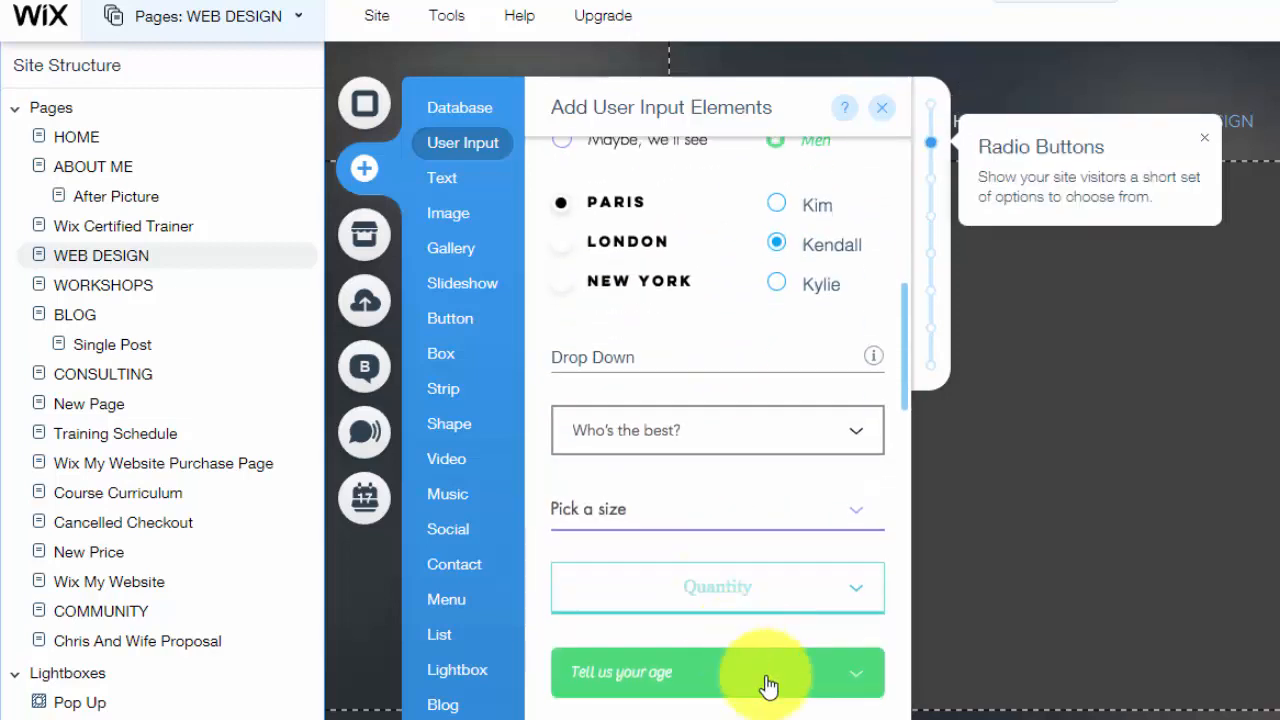
{"action": "scroll", "coordinate": [749, 677], "scroll_direction": "down", "scroll_amount": 9}
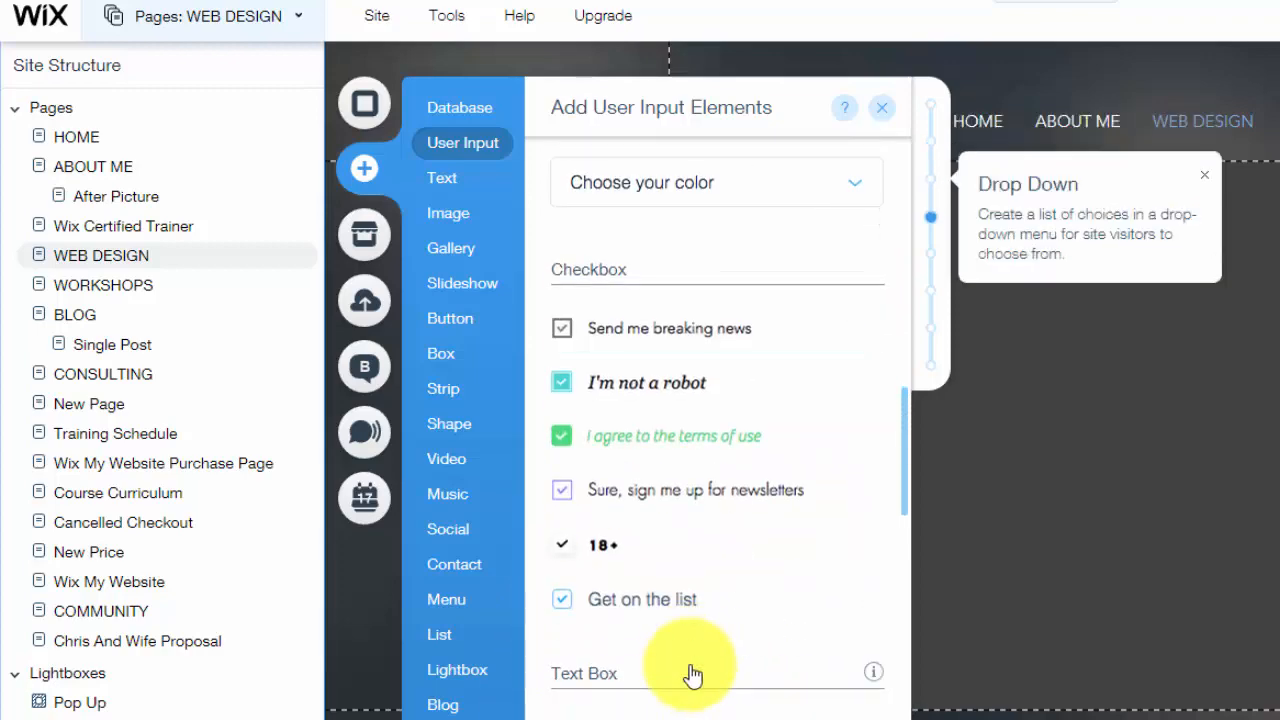
{"action": "scroll", "coordinate": [695, 676], "scroll_direction": "down", "scroll_amount": 12}
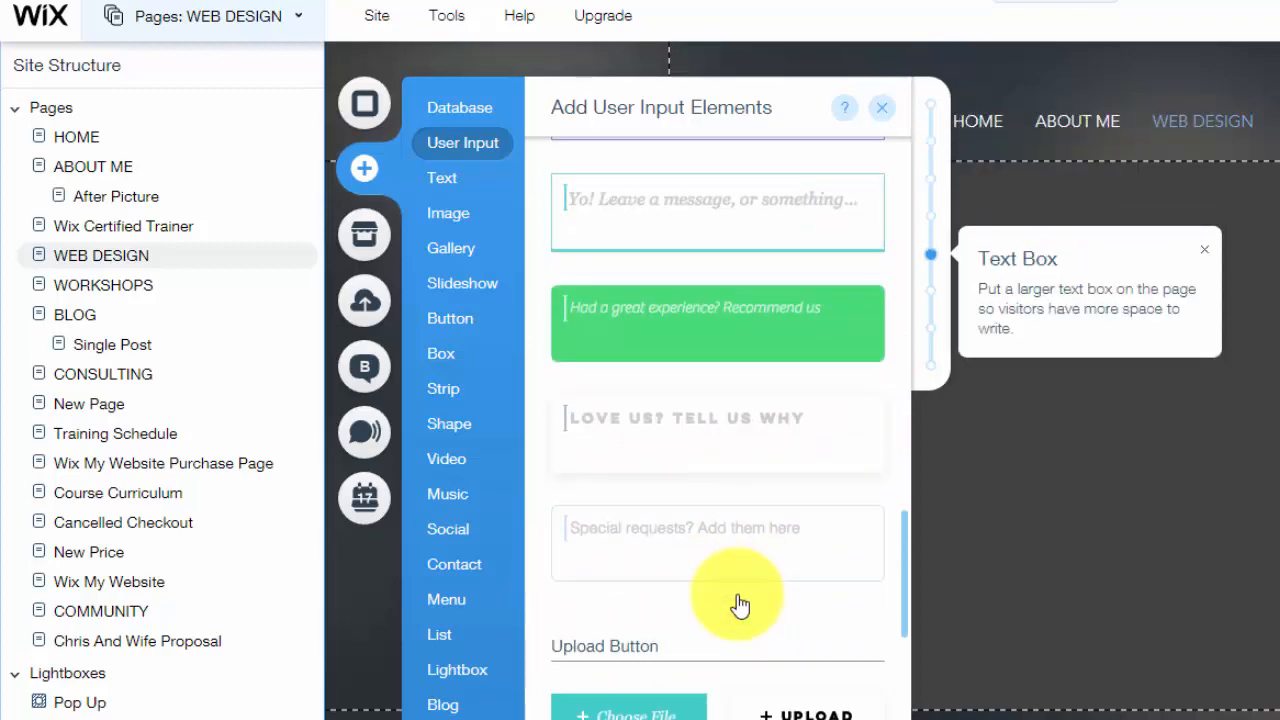
{"action": "scroll", "coordinate": [728, 594], "scroll_direction": "down", "scroll_amount": 5}
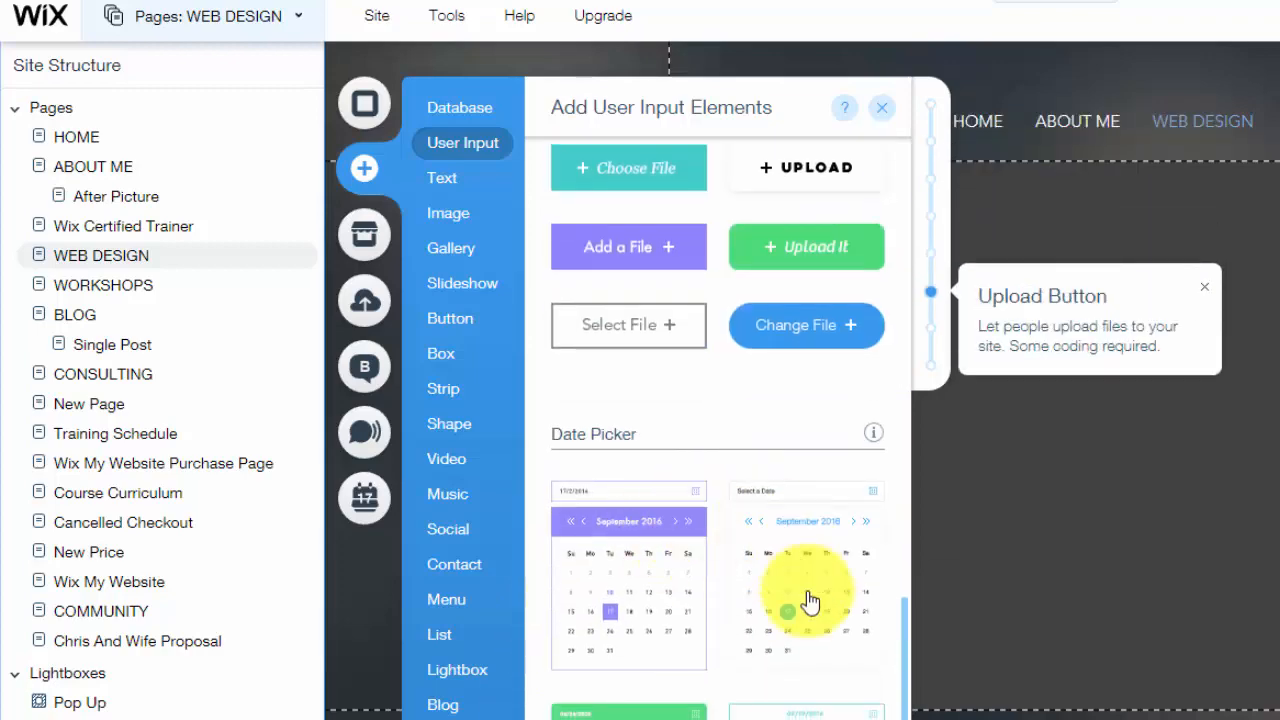
{"action": "scroll", "coordinate": [640, 596], "scroll_direction": "down", "scroll_amount": 15}
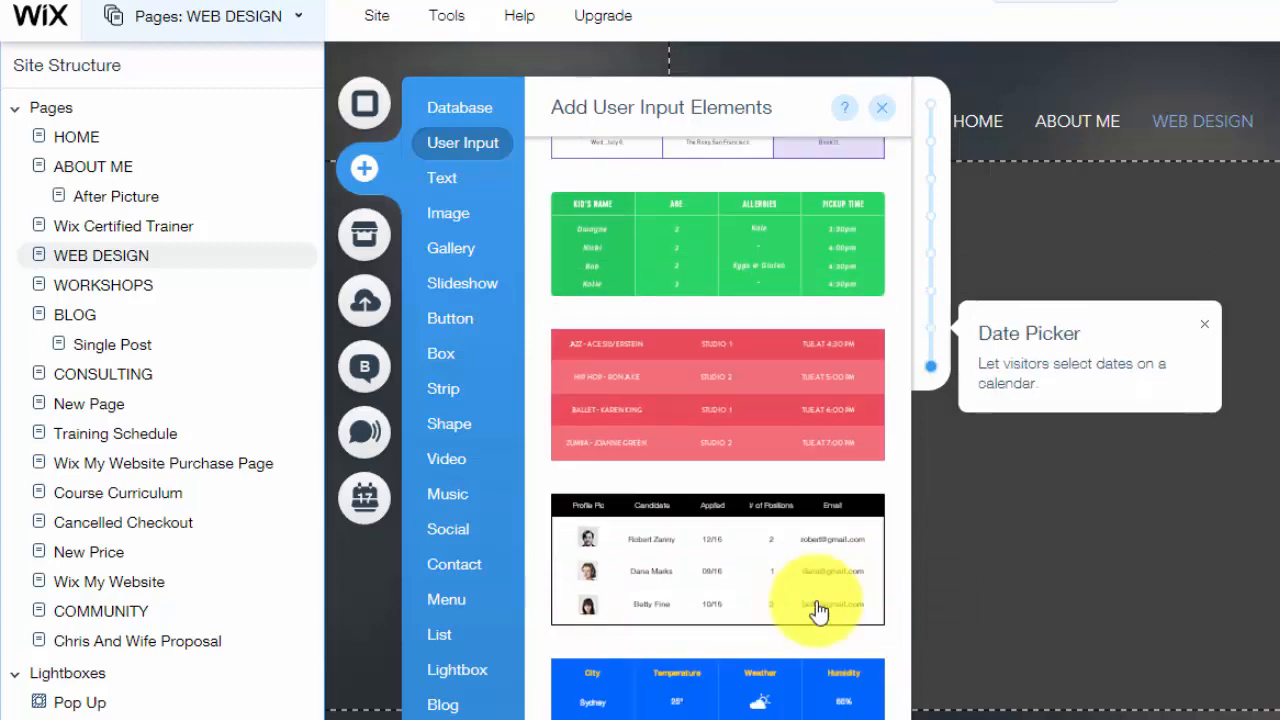
{"action": "scroll", "coordinate": [826, 606], "scroll_direction": "down", "scroll_amount": 5}
{"action": "scroll", "coordinate": [786, 620], "scroll_direction": "up", "scroll_amount": 15}
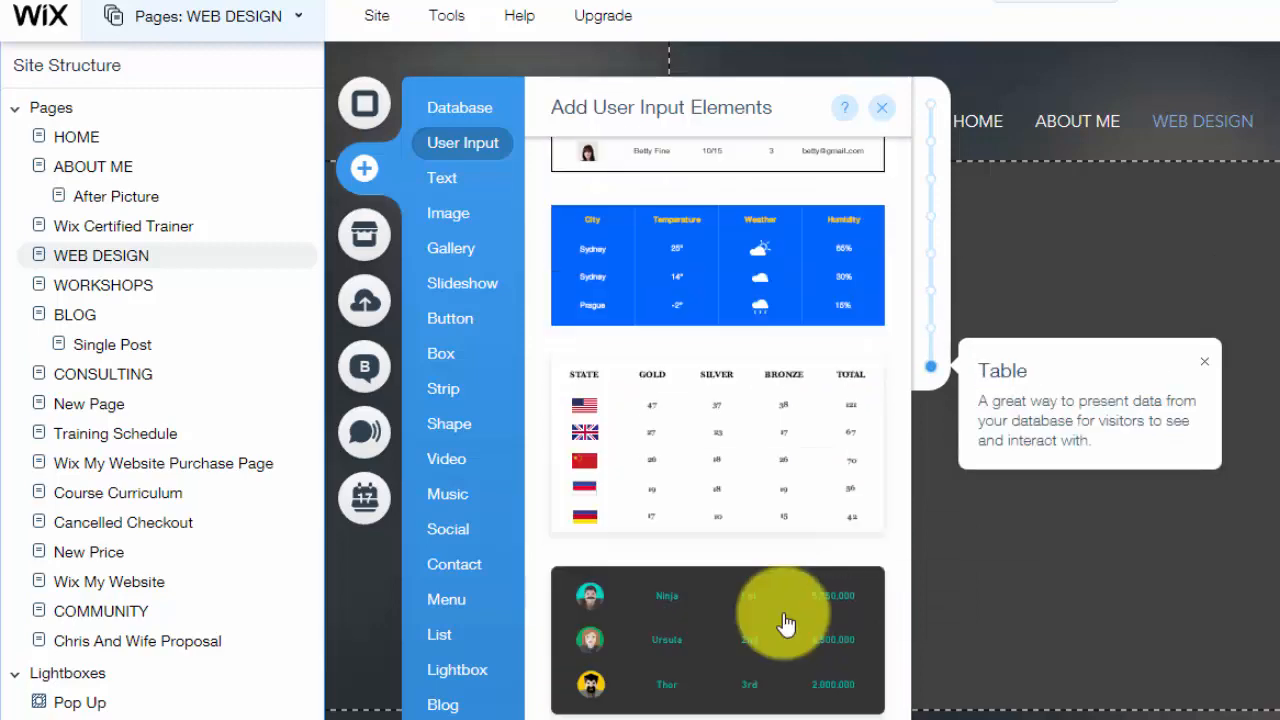
{"action": "scroll", "coordinate": [785, 622], "scroll_direction": "up", "scroll_amount": 20}
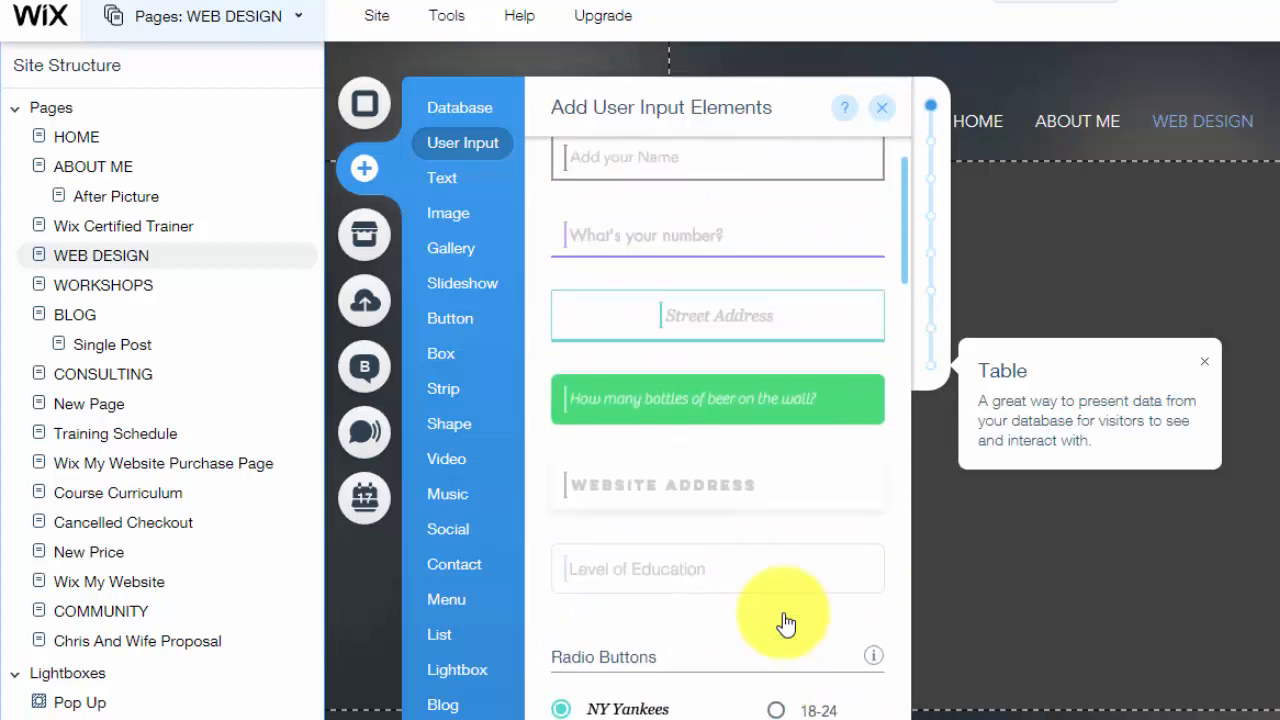
{"action": "scroll", "coordinate": [780, 616], "scroll_direction": "down", "scroll_amount": 1}
{"action": "scroll", "coordinate": [860, 460], "scroll_direction": "up", "scroll_amount": 1}
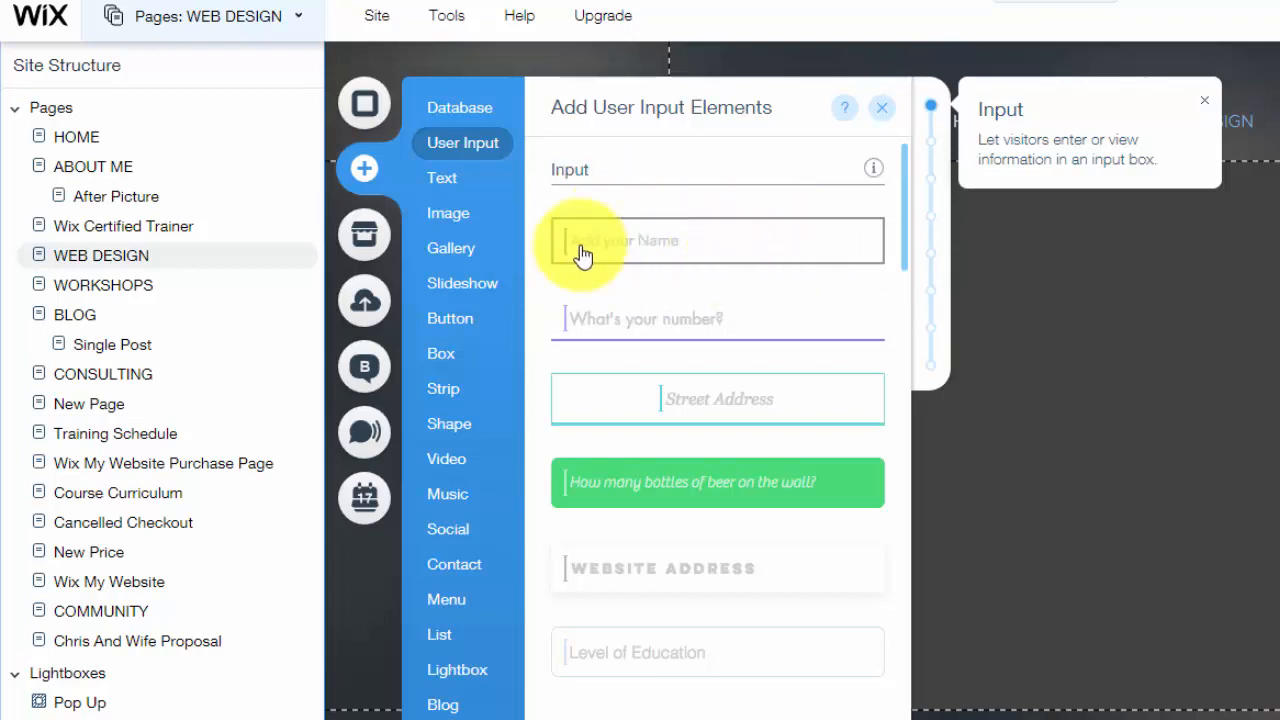
{"action": "scroll", "coordinate": [700, 255], "scroll_direction": "down", "scroll_amount": 10}
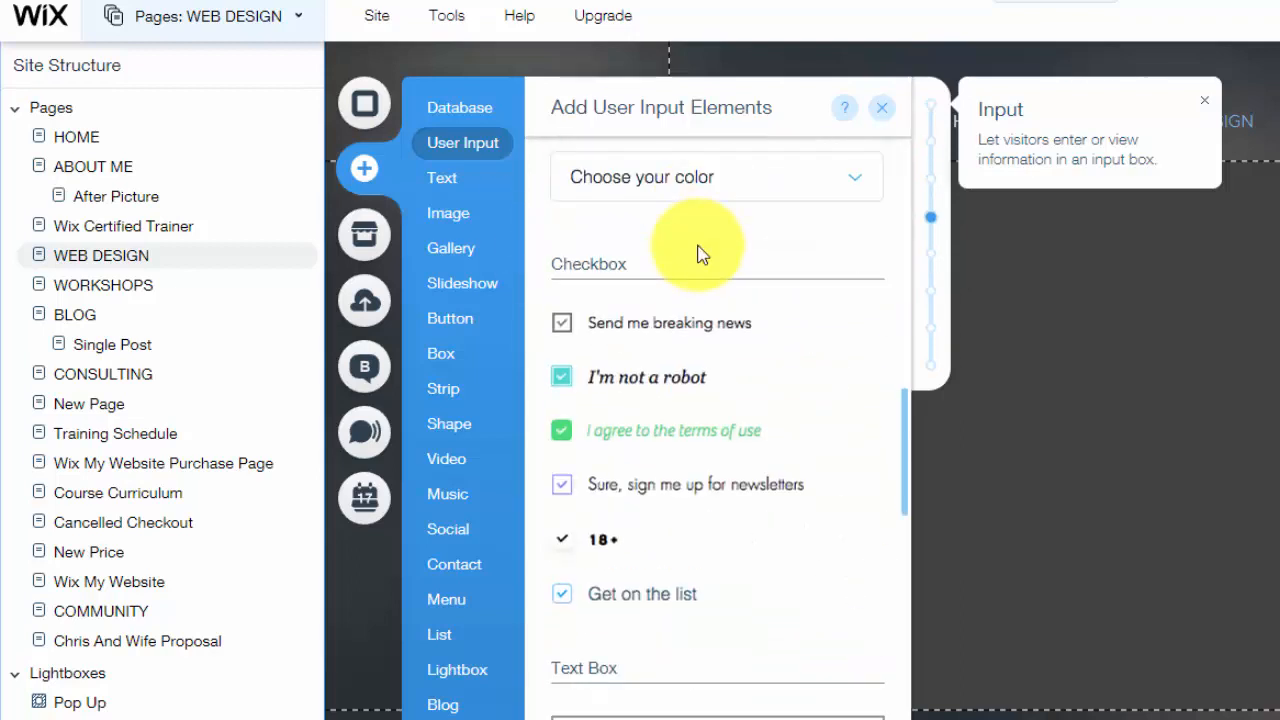
{"action": "scroll", "coordinate": [737, 514], "scroll_direction": "up", "scroll_amount": 10}
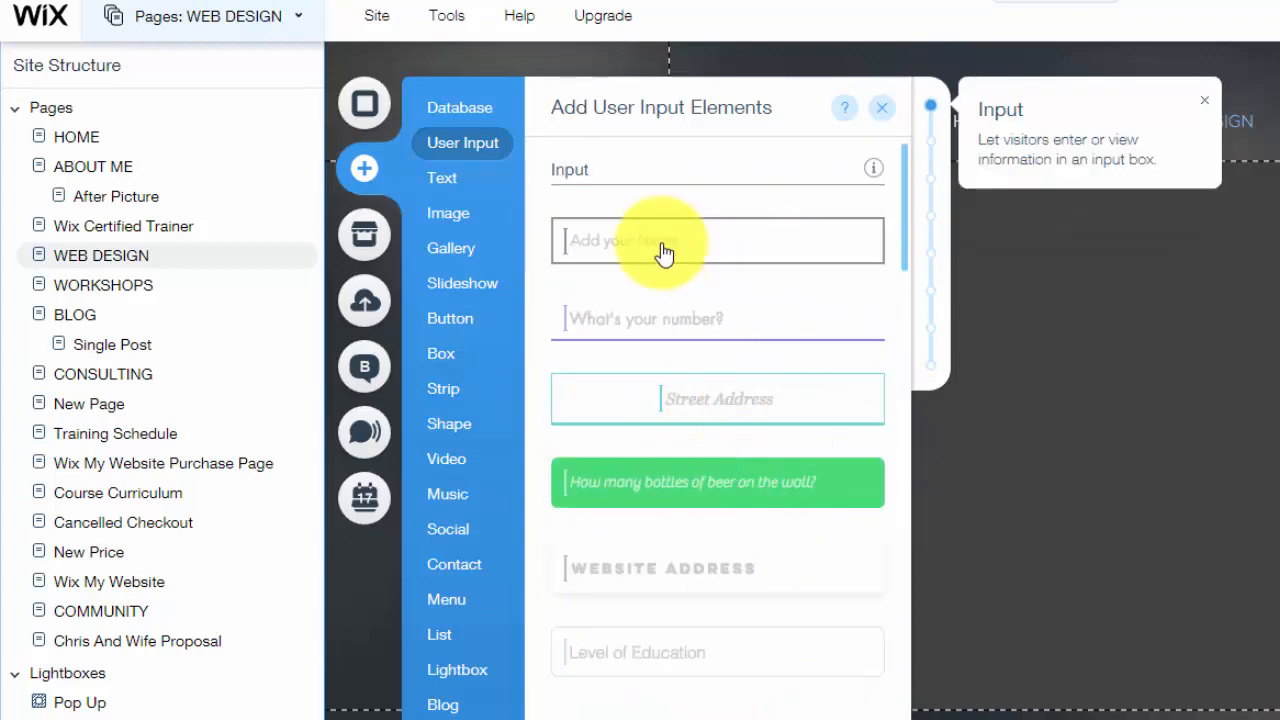
Place an 'Add your Name' input at top-left and a Ctrl+D duplicate to its right
{"action": "left_click", "coordinate": [612, 258]}
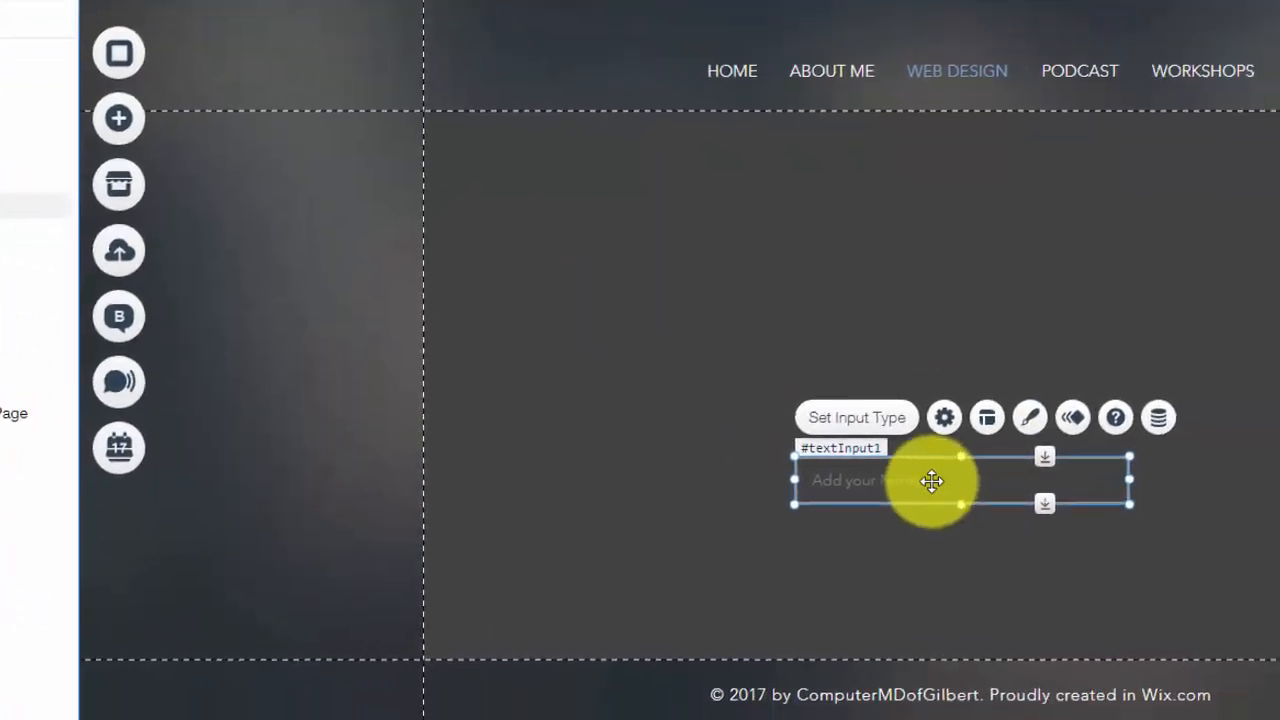
{"action": "left_click_drag", "start_coordinate": [1176, 534], "coordinate": [1009, 416]}
{"action": "left_click_drag", "start_coordinate": [545, 320], "coordinate": [422, 175]}
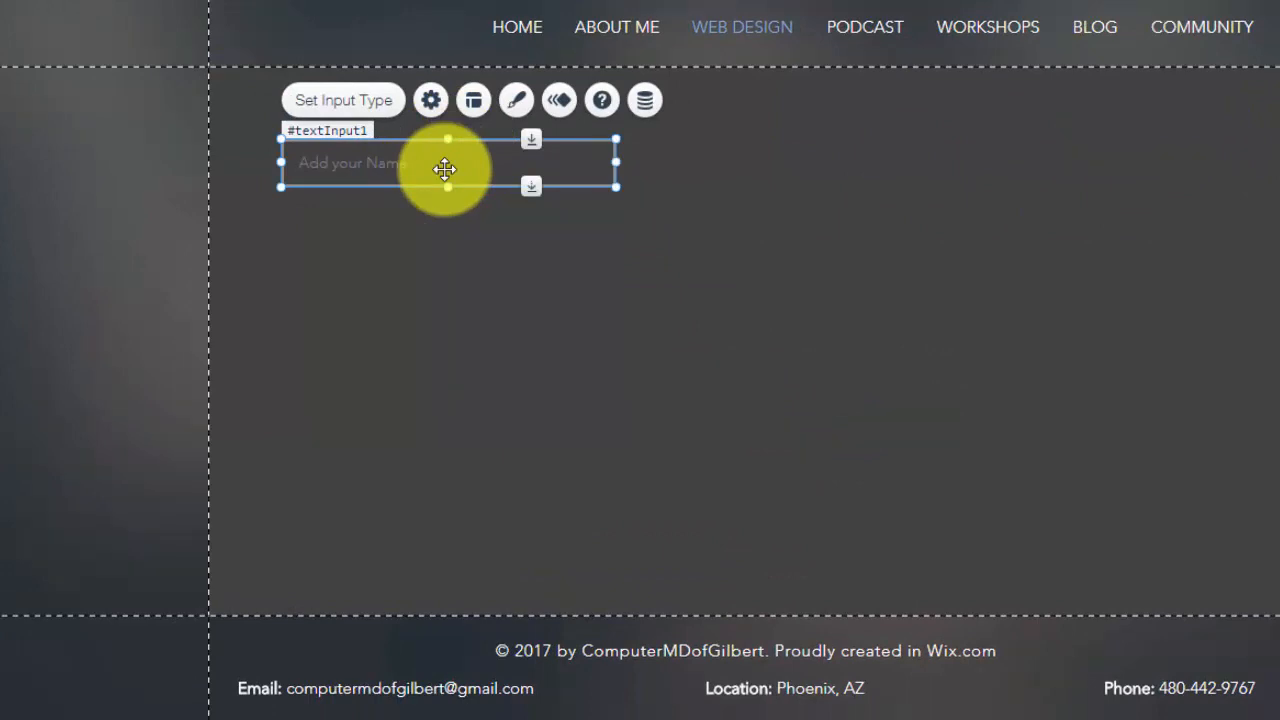
{"action": "key", "text": "ctrl+d"}
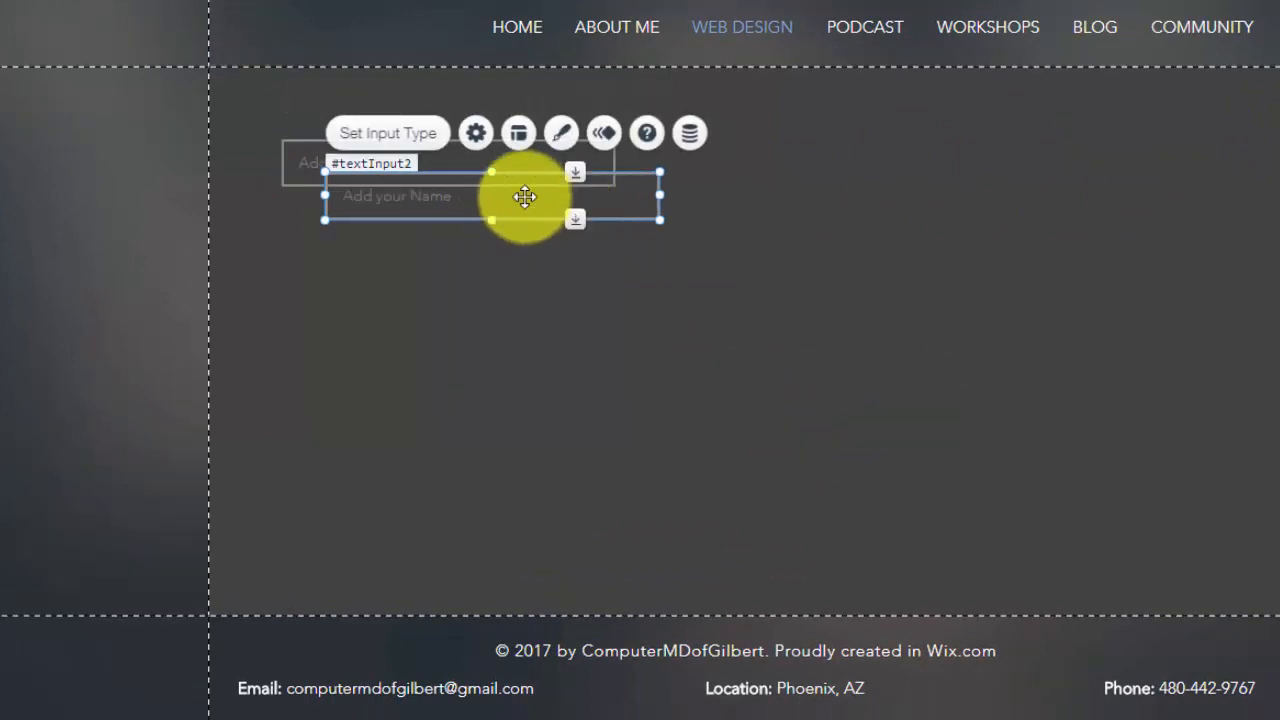
{"action": "left_click_drag", "start_coordinate": [523, 194], "coordinate": [851, 180]}
{"action": "left_click", "coordinate": [468, 345]}
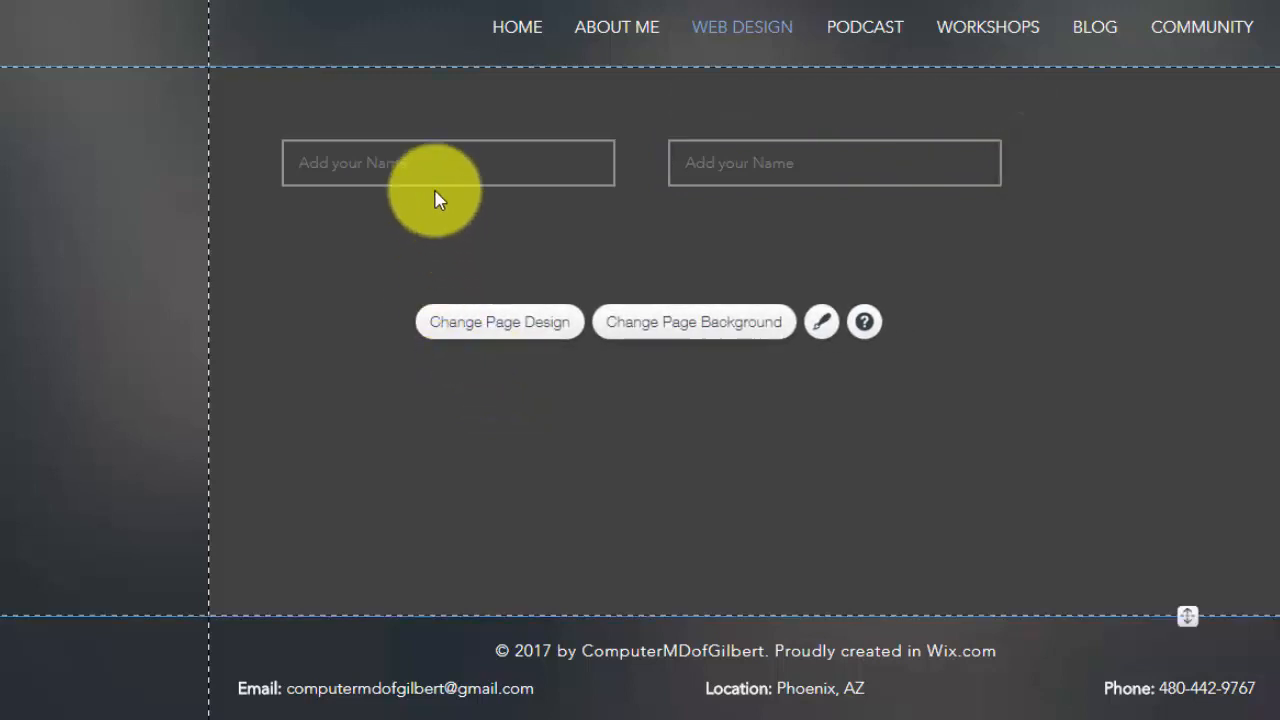
{"action": "left_click", "coordinate": [429, 161]}
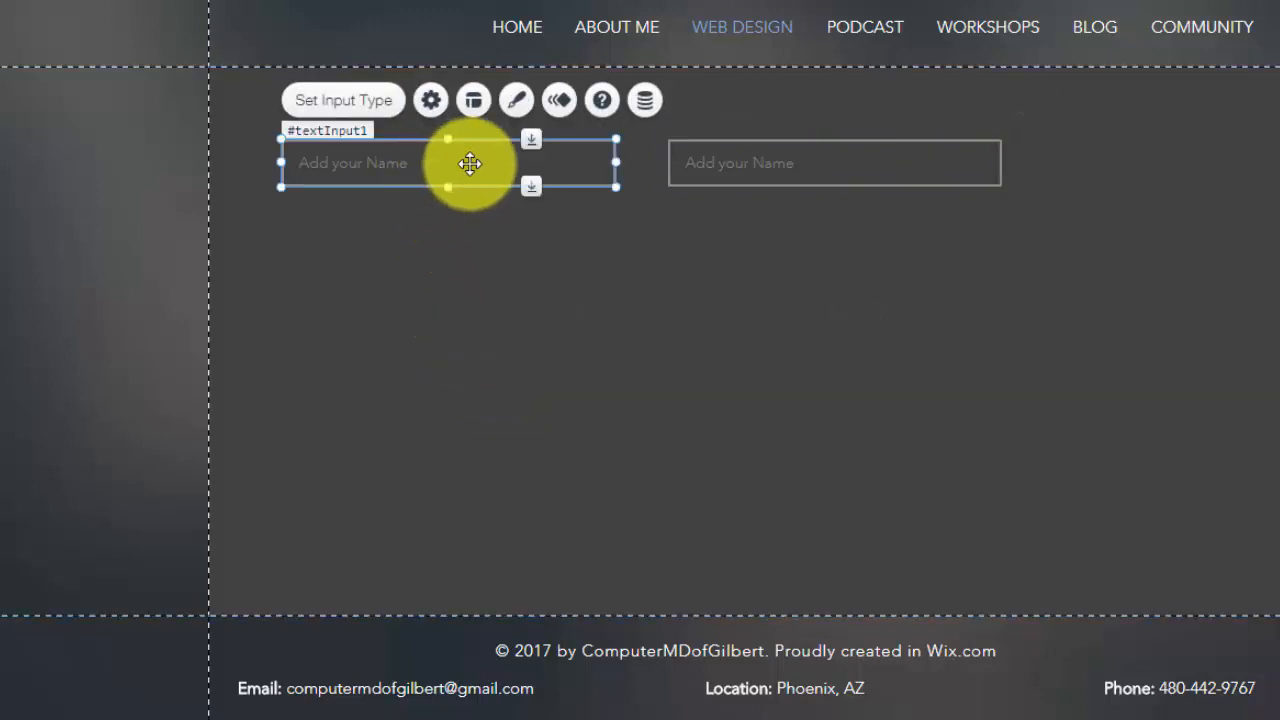
Set the left input's placeholder to 'Add your First Name' and make it required
{"action": "left_click", "coordinate": [350, 116]}
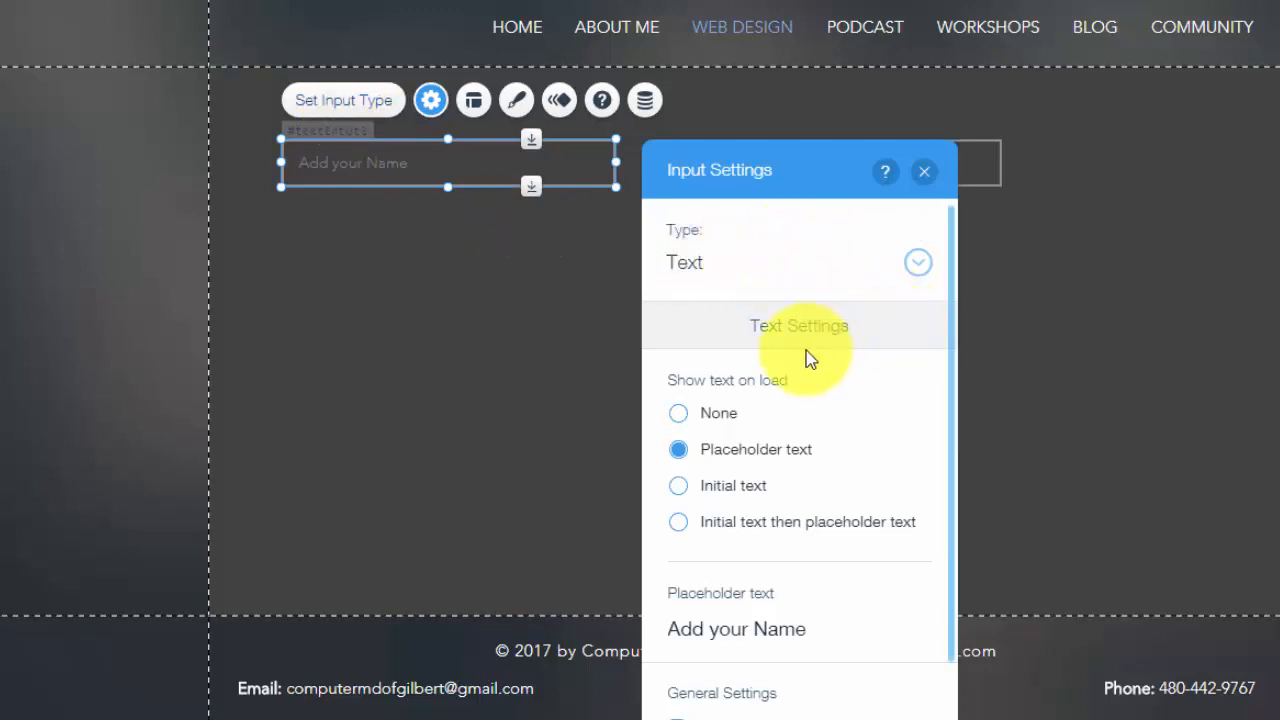
{"action": "scroll", "coordinate": [806, 355], "scroll_direction": "down", "scroll_amount": 1}
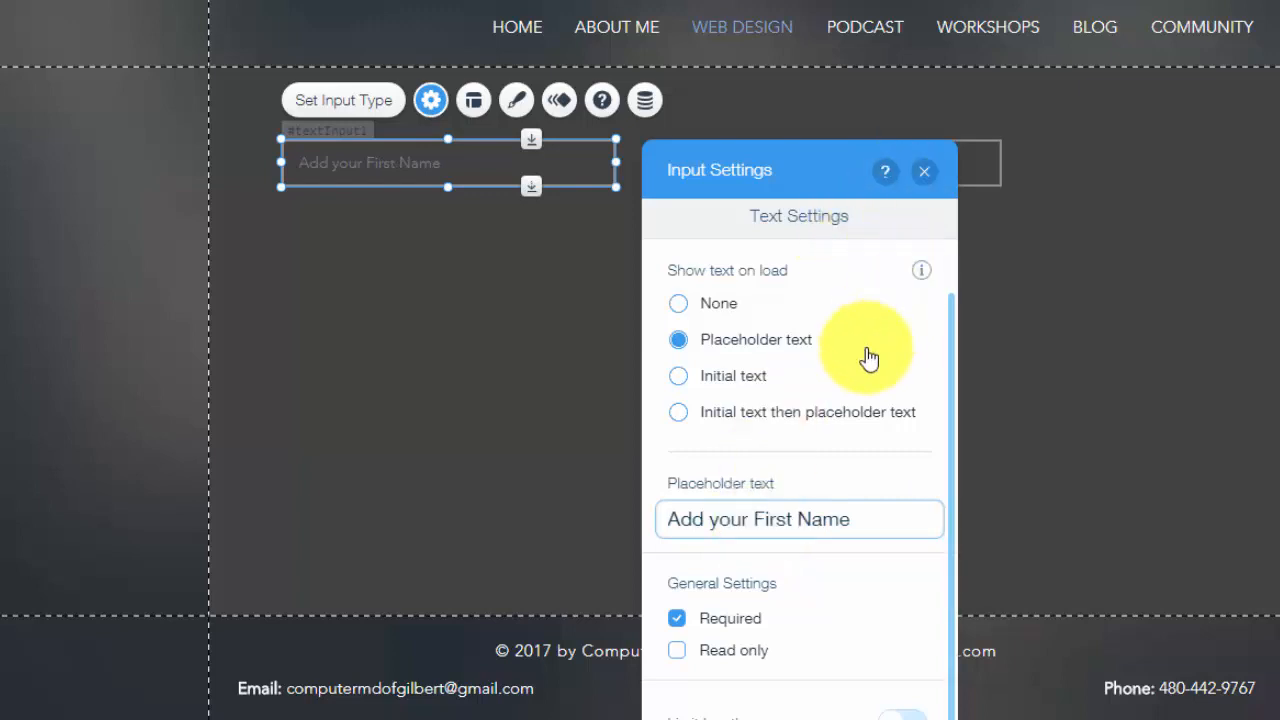
{"action": "scroll", "coordinate": [866, 358], "scroll_direction": "down", "scroll_amount": 1}
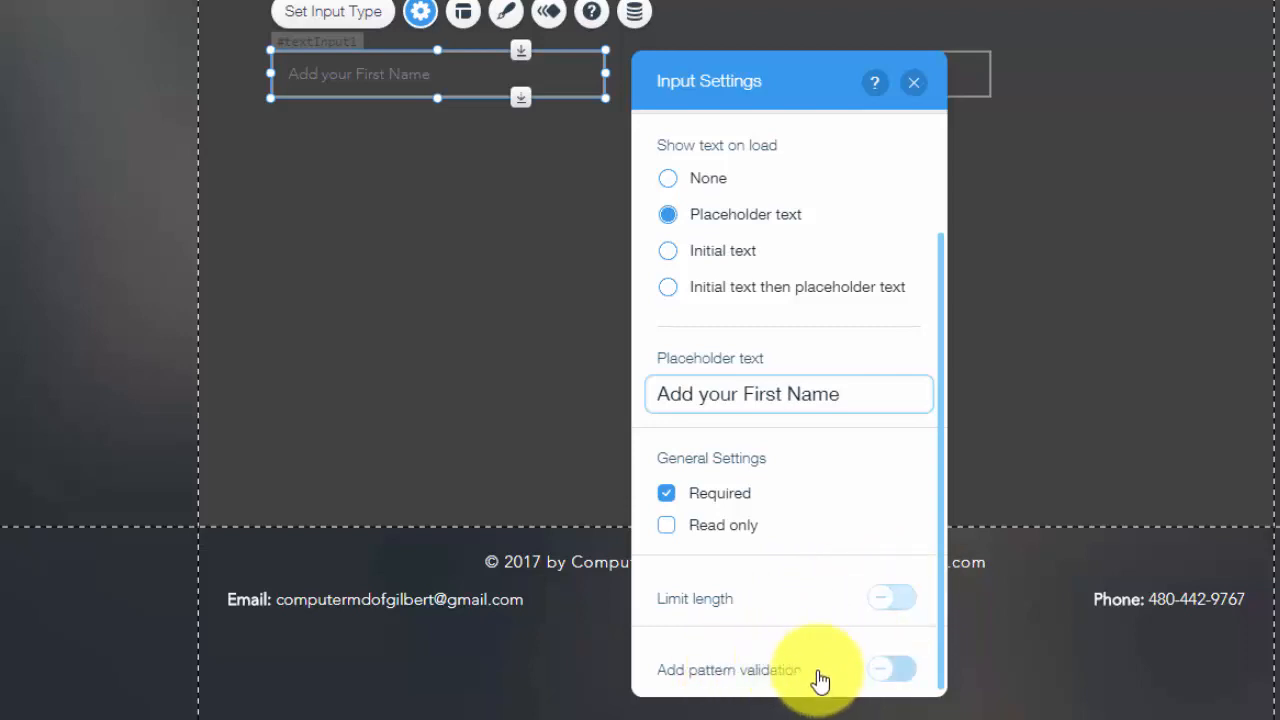
{"action": "scroll", "coordinate": [819, 649], "scroll_direction": "up", "scroll_amount": 2}
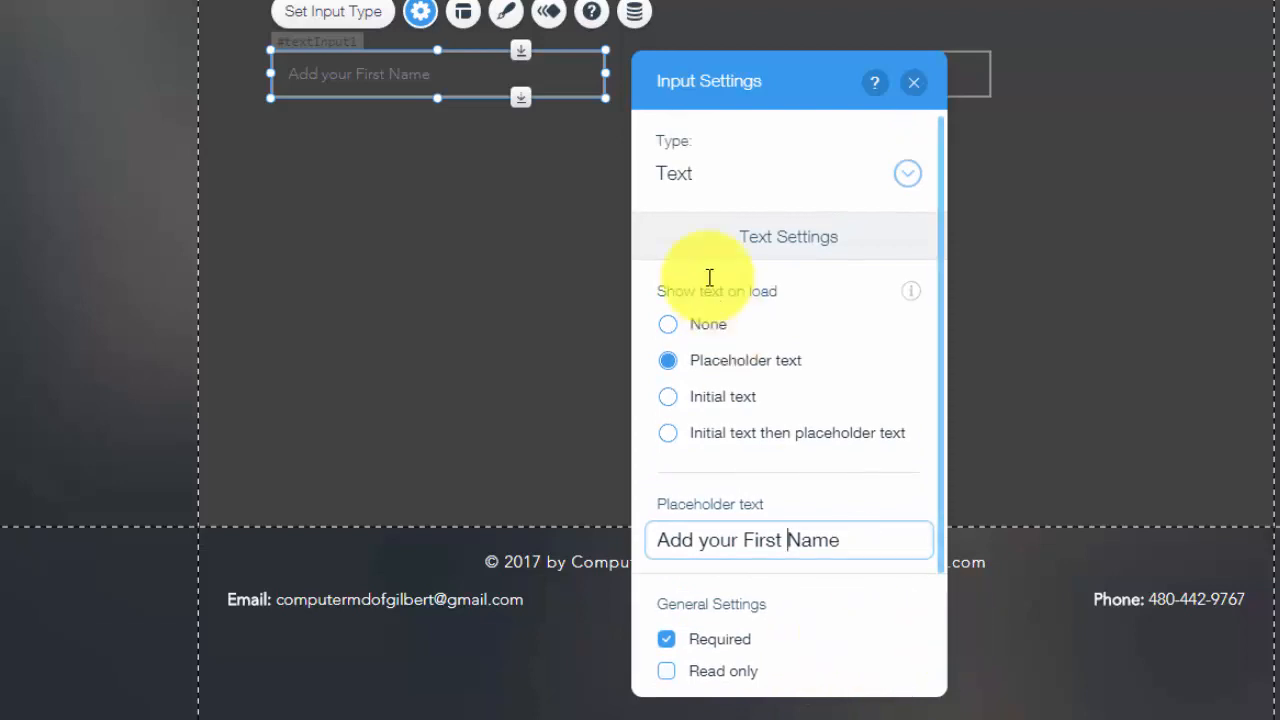
{"action": "left_click", "coordinate": [913, 83]}
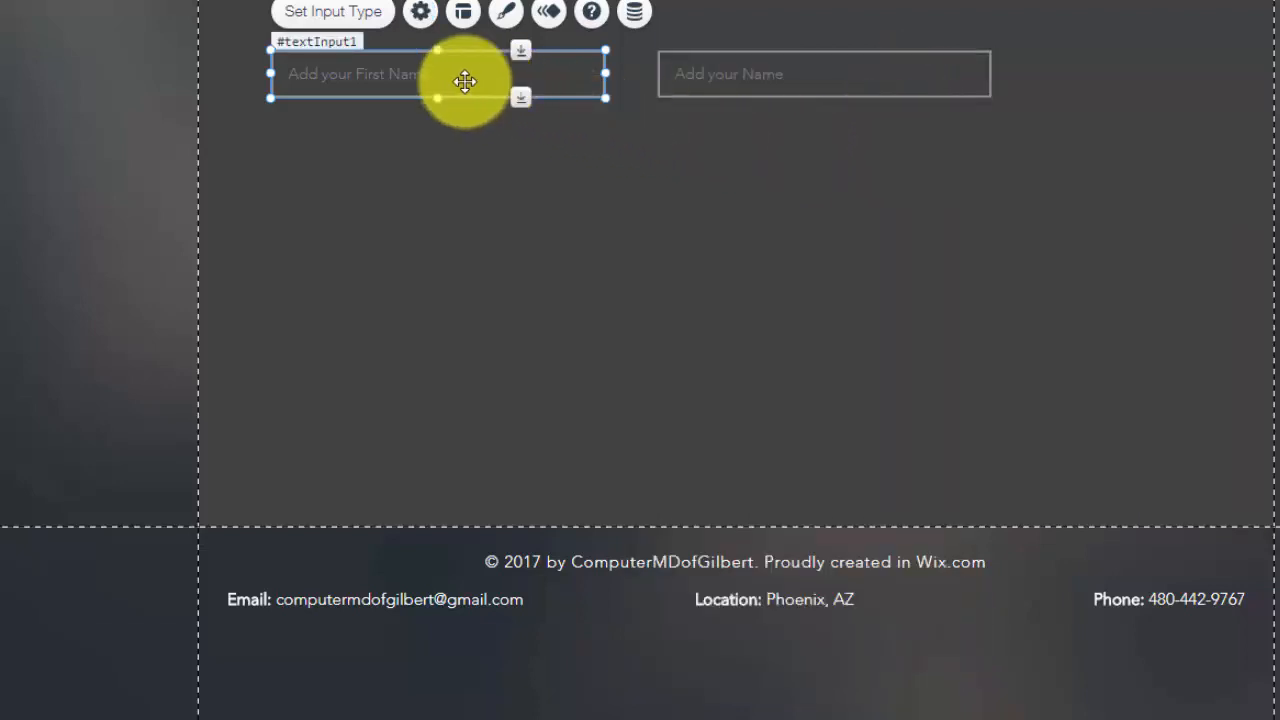
Set the right input's placeholder to 'Add your Last Name', required, then select the First Name input
{"action": "double_click", "coordinate": [783, 79]}
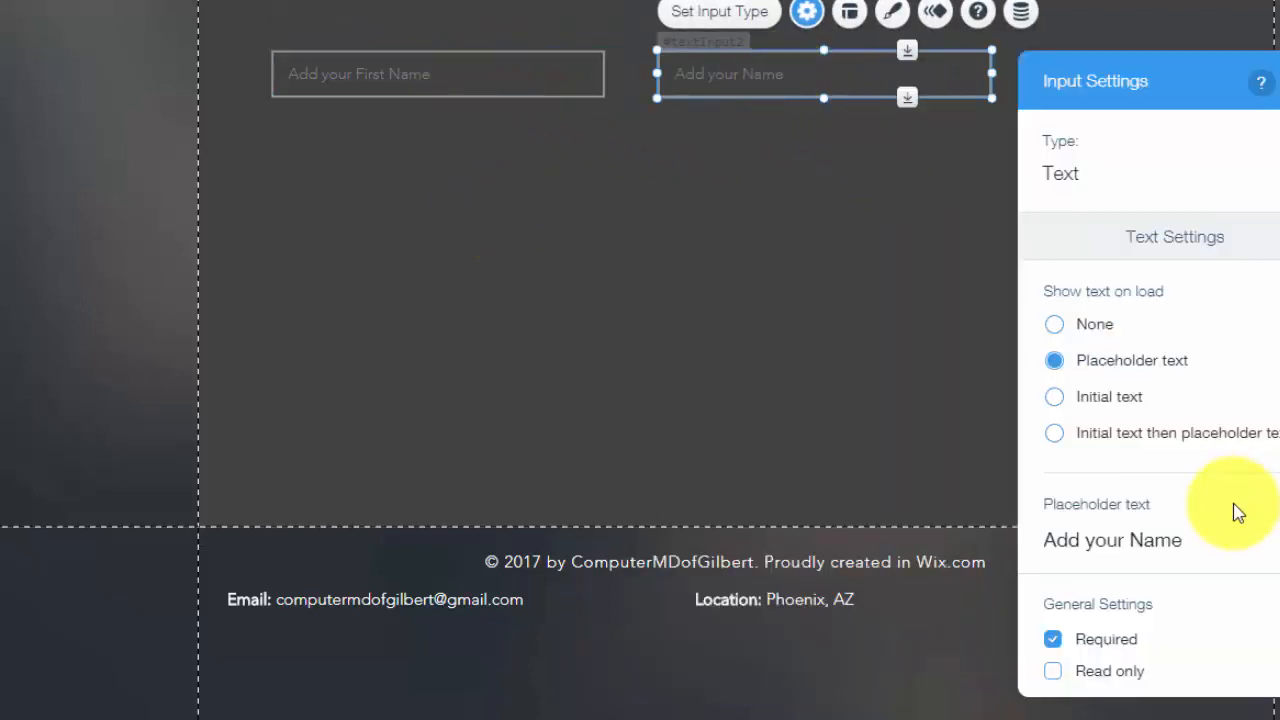
{"action": "left_click", "coordinate": [1135, 540]}
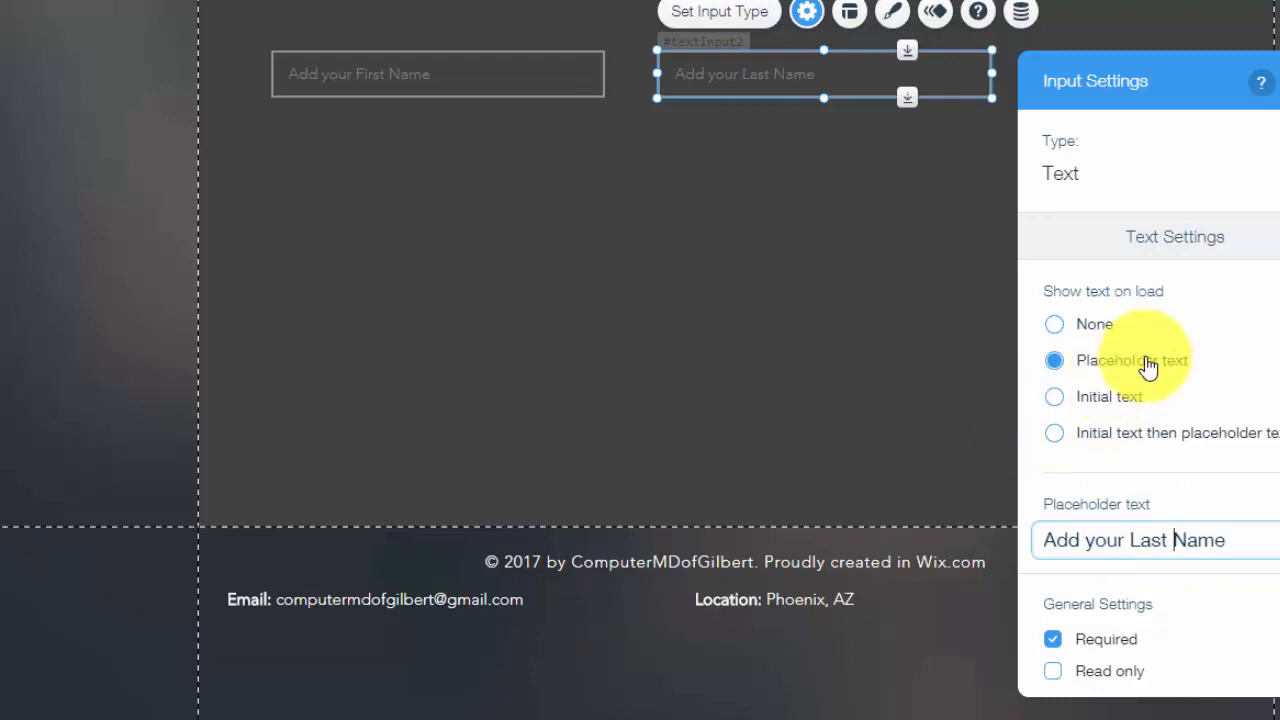
{"action": "scroll", "coordinate": [1150, 500], "scroll_direction": "down", "scroll_amount": 3}
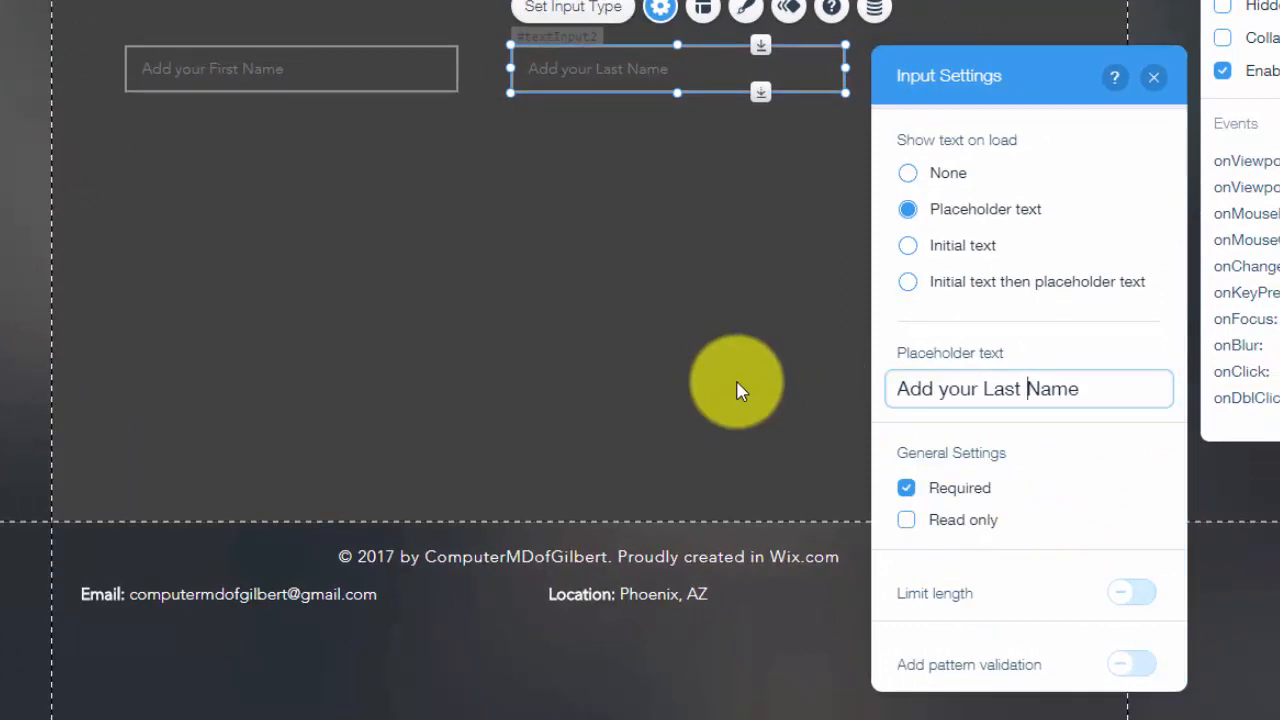
{"action": "left_click", "coordinate": [1153, 77]}
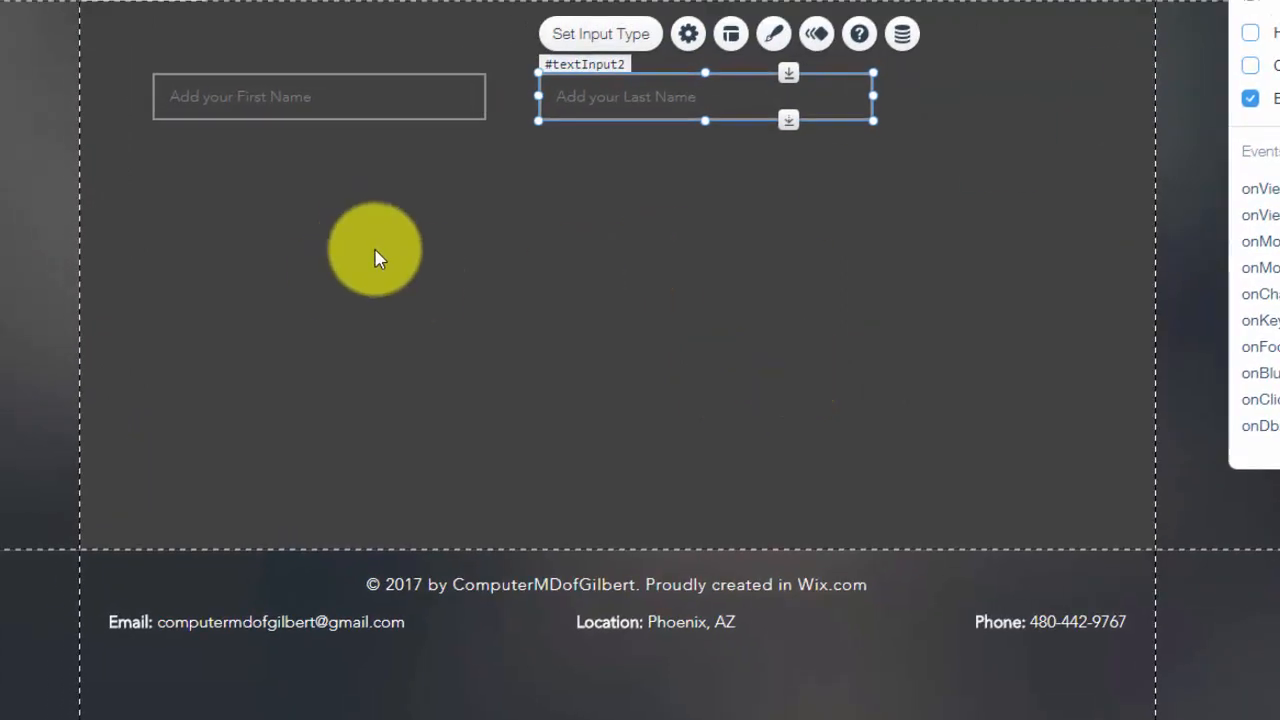
{"action": "left_click", "coordinate": [288, 96]}
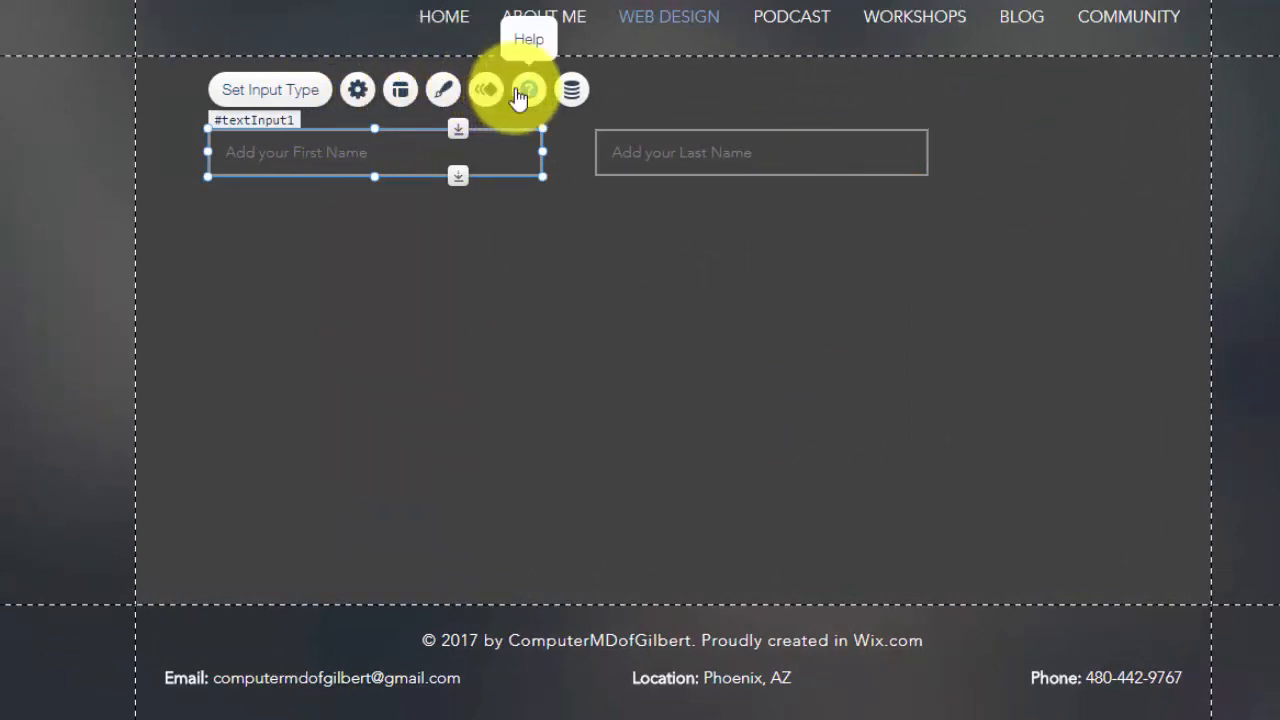
After checking Connect to Data, reselect the First Name input and show its Design presets
{"action": "left_click", "coordinate": [575, 94]}
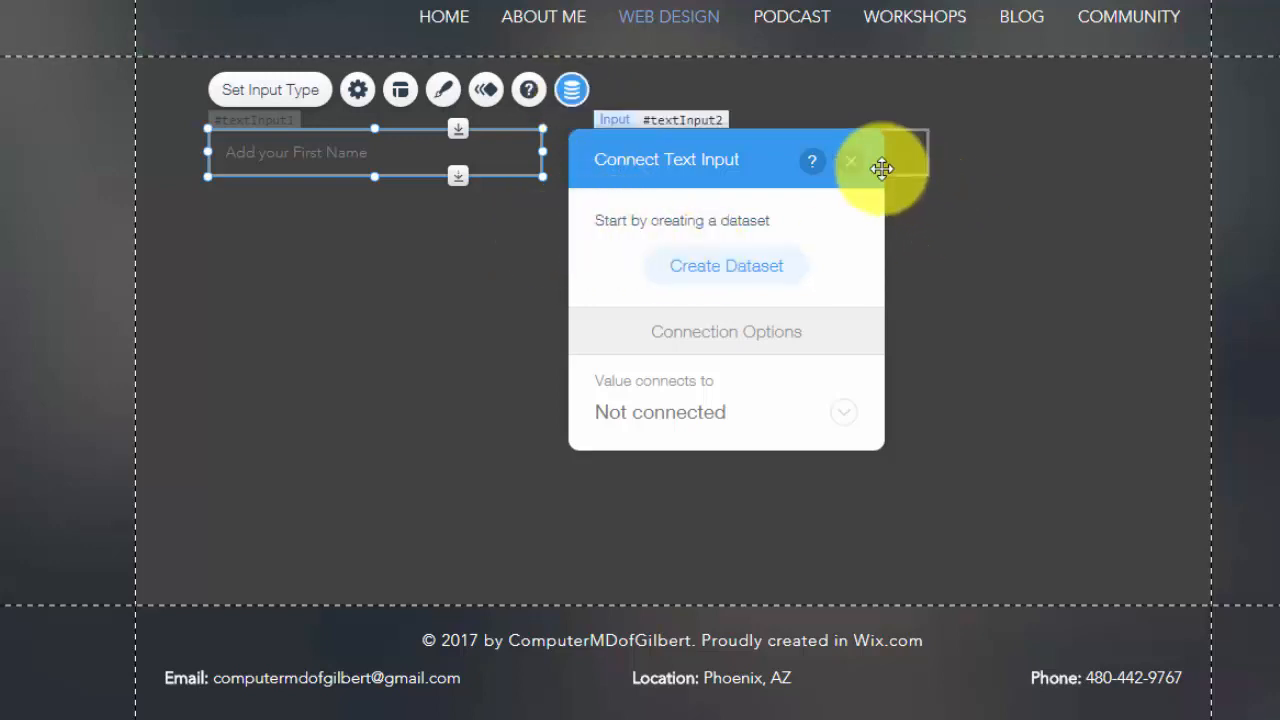
{"action": "left_click", "coordinate": [848, 160]}
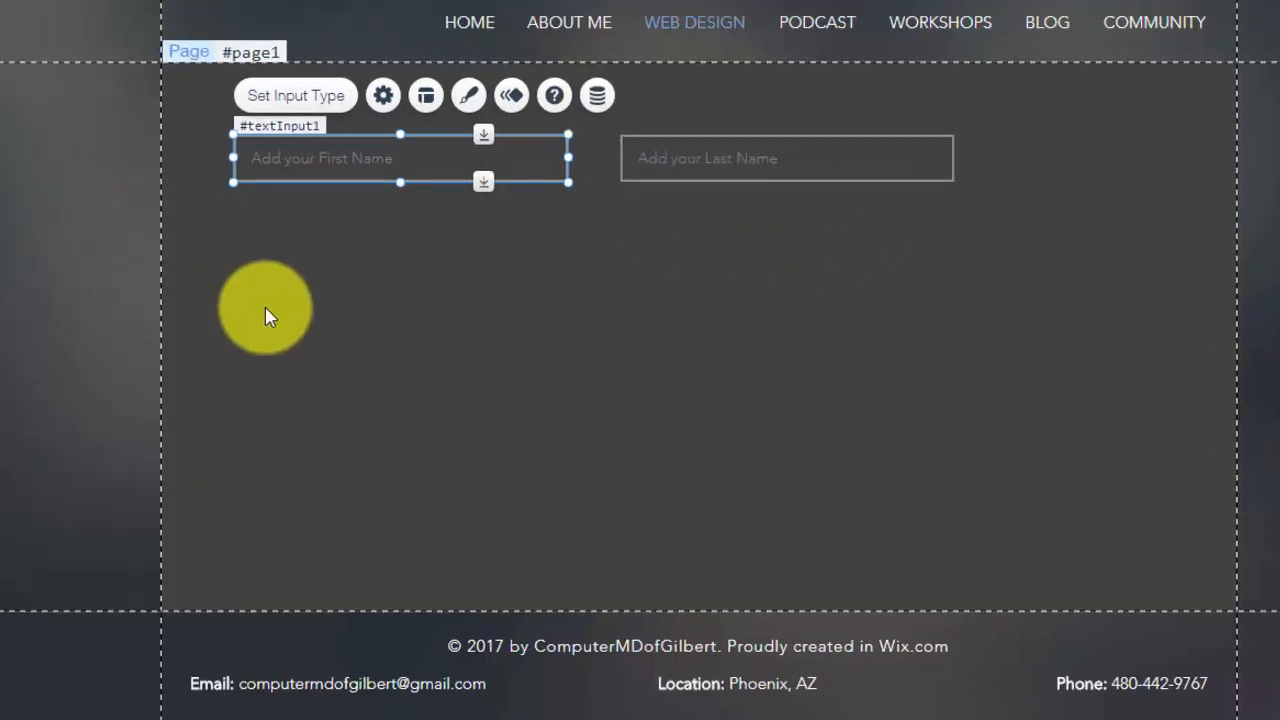
{"action": "left_click", "coordinate": [91, 246]}
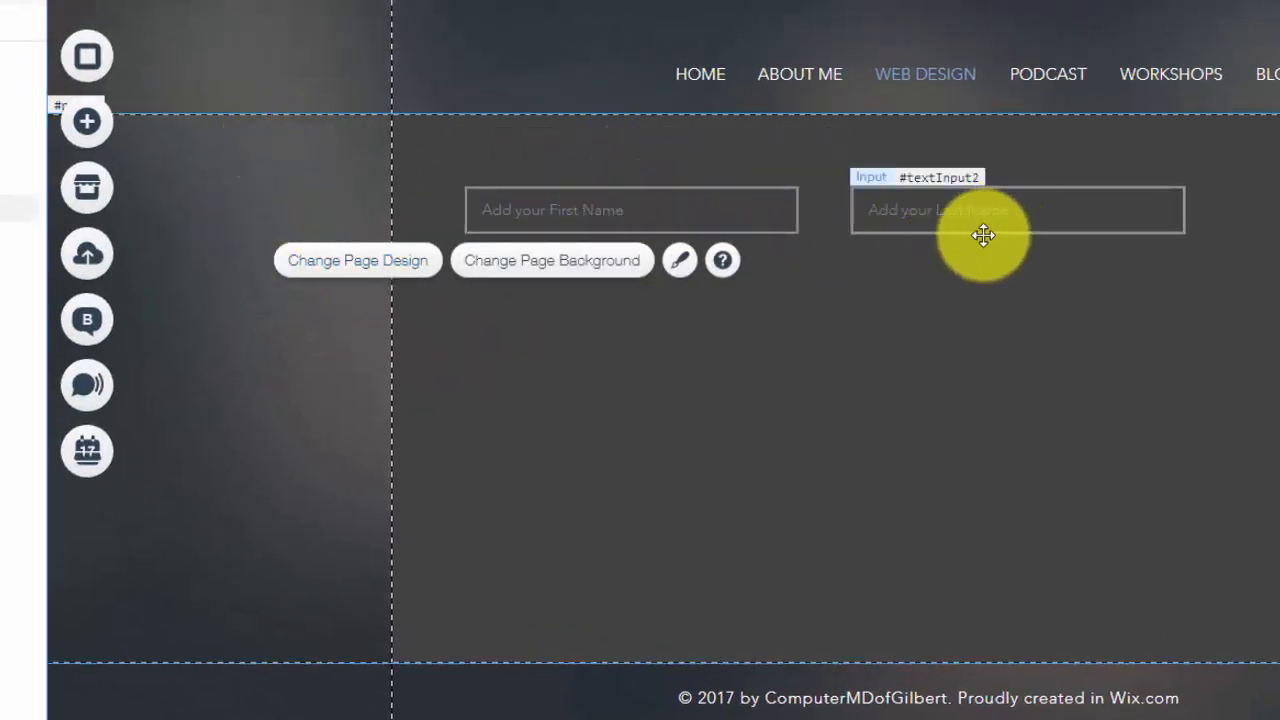
{"action": "left_click", "coordinate": [686, 209]}
{"action": "left_click", "coordinate": [951, 209]}
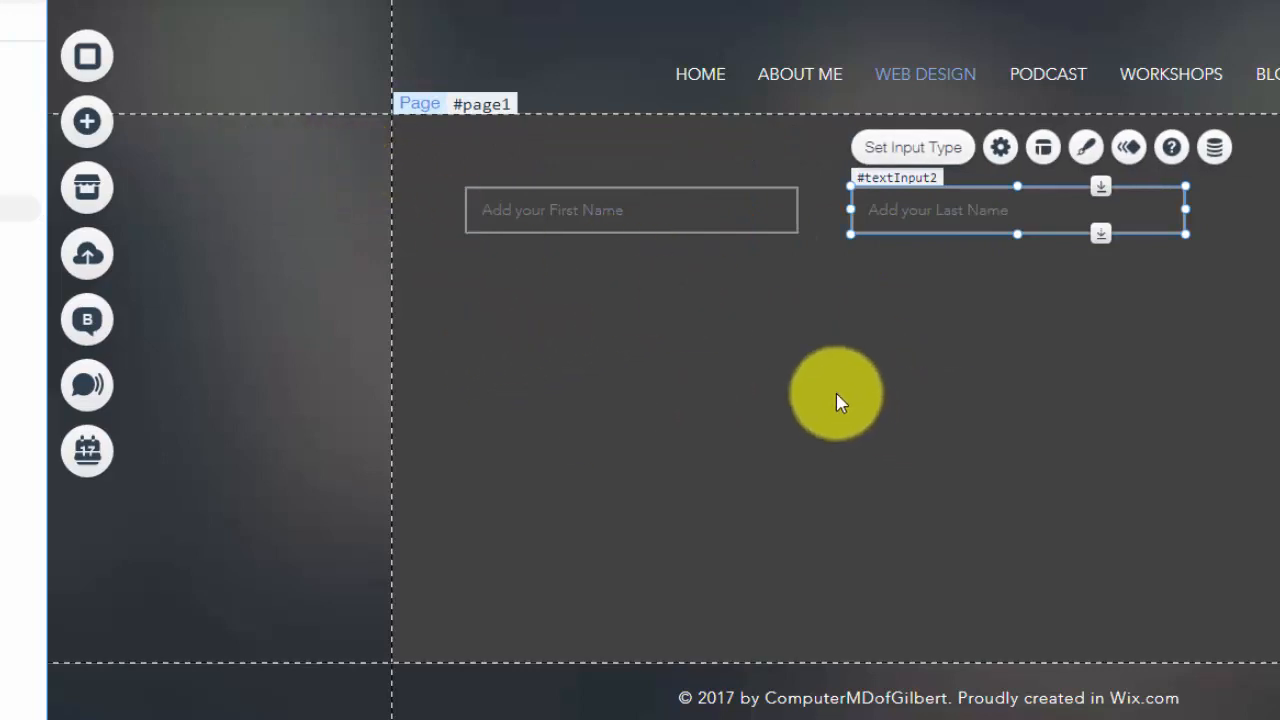
{"action": "left_click", "coordinate": [622, 214]}
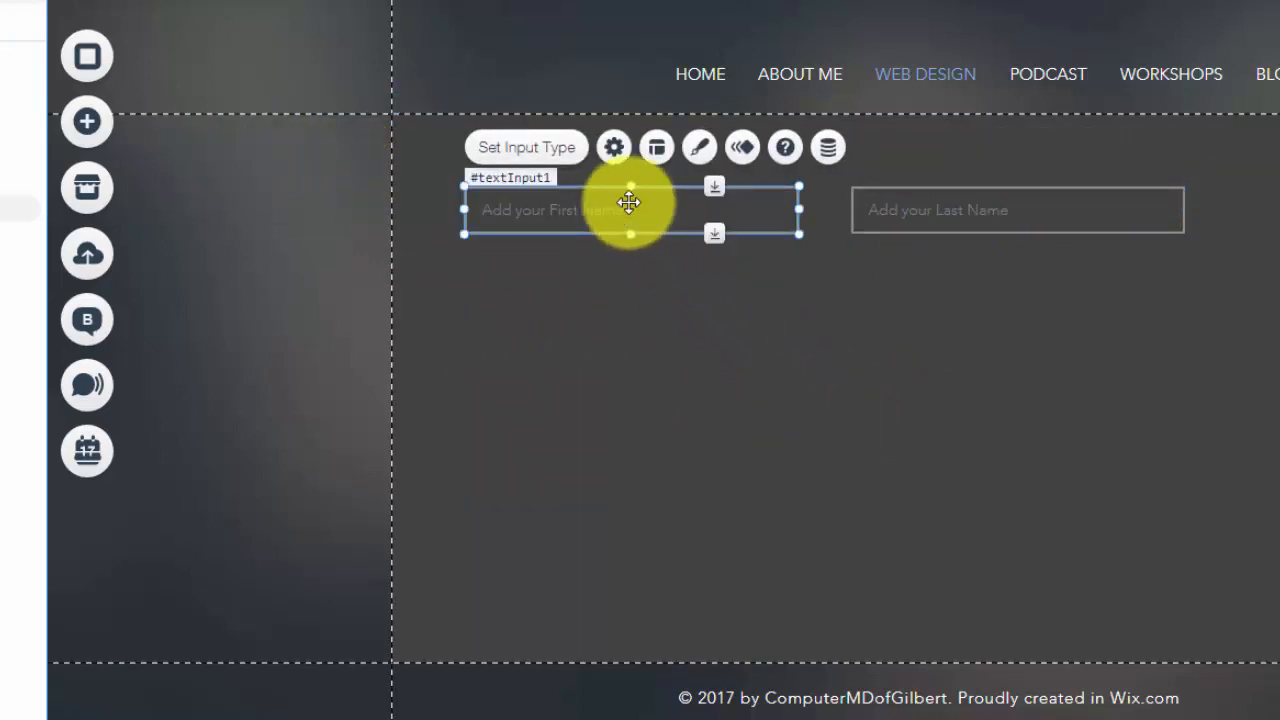
{"action": "left_click", "coordinate": [710, 150]}
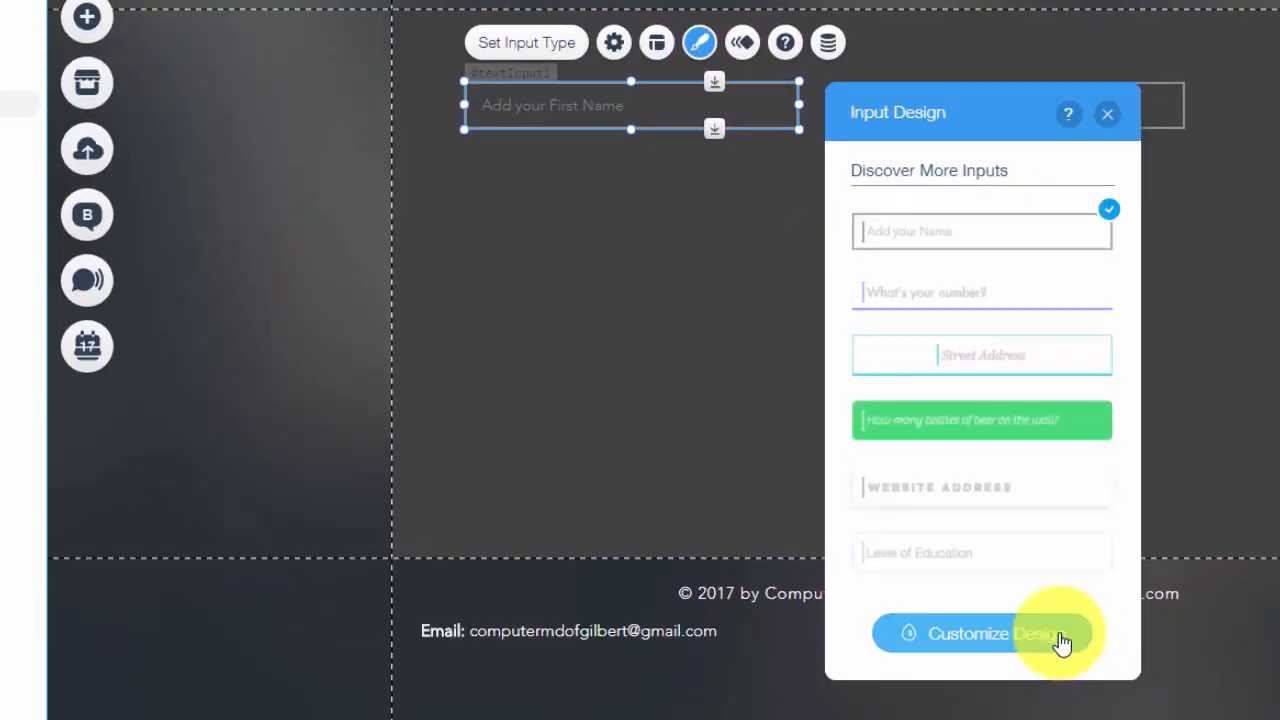
View the First Name input's design options, then close them unchanged and deselect the input
{"action": "left_click", "coordinate": [1060, 640]}
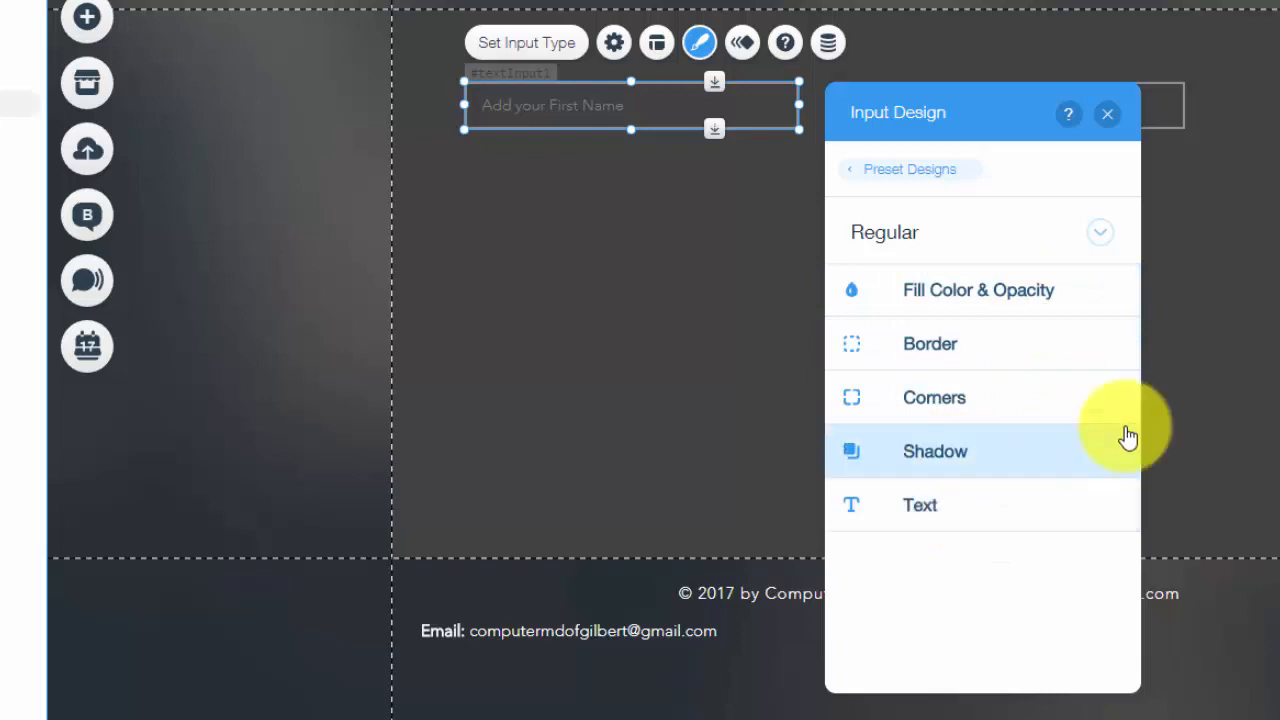
{"action": "left_click", "coordinate": [1107, 114]}
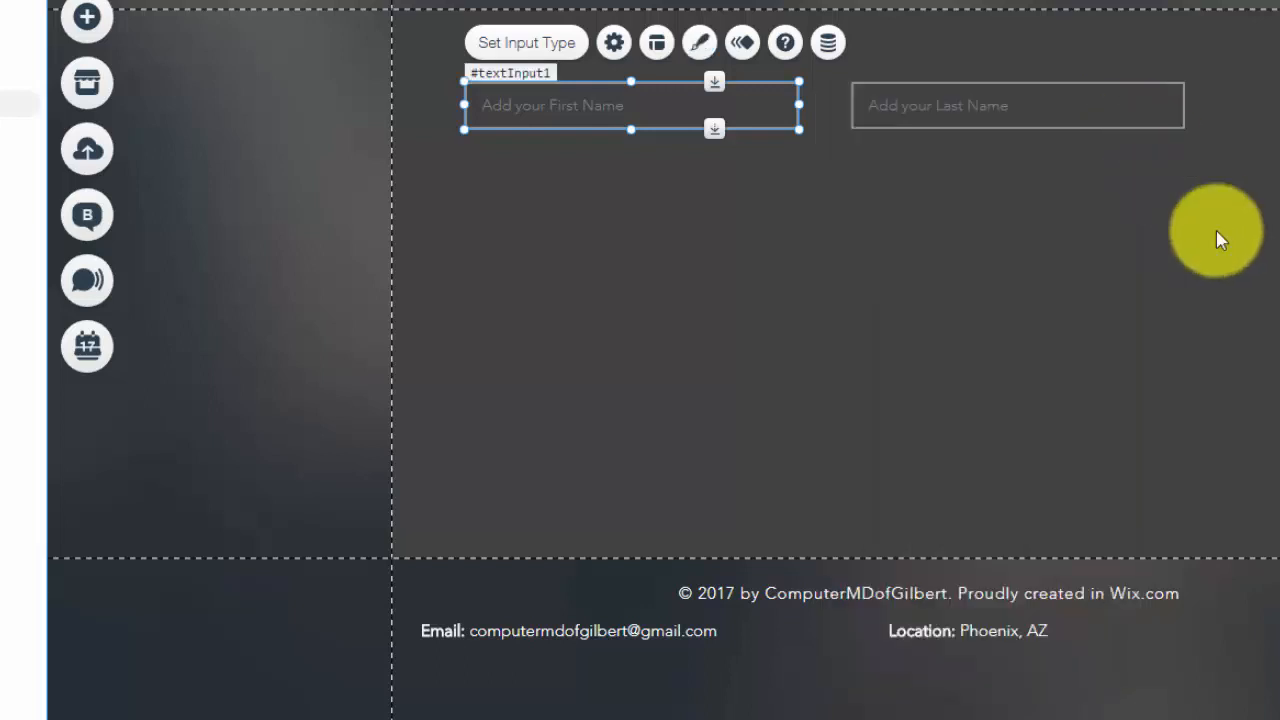
{"action": "left_click", "coordinate": [654, 295]}
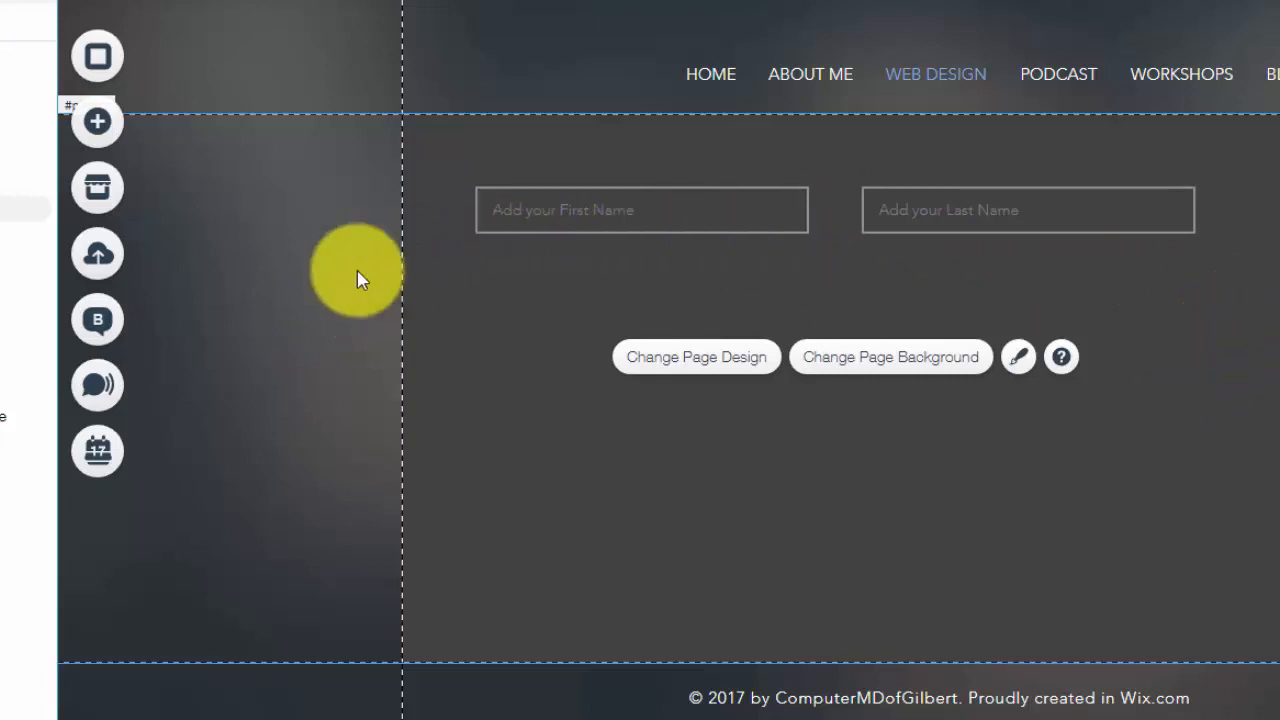
Add a Database dataset and position it at the top right beside the name fields
{"action": "left_click", "coordinate": [100, 125]}
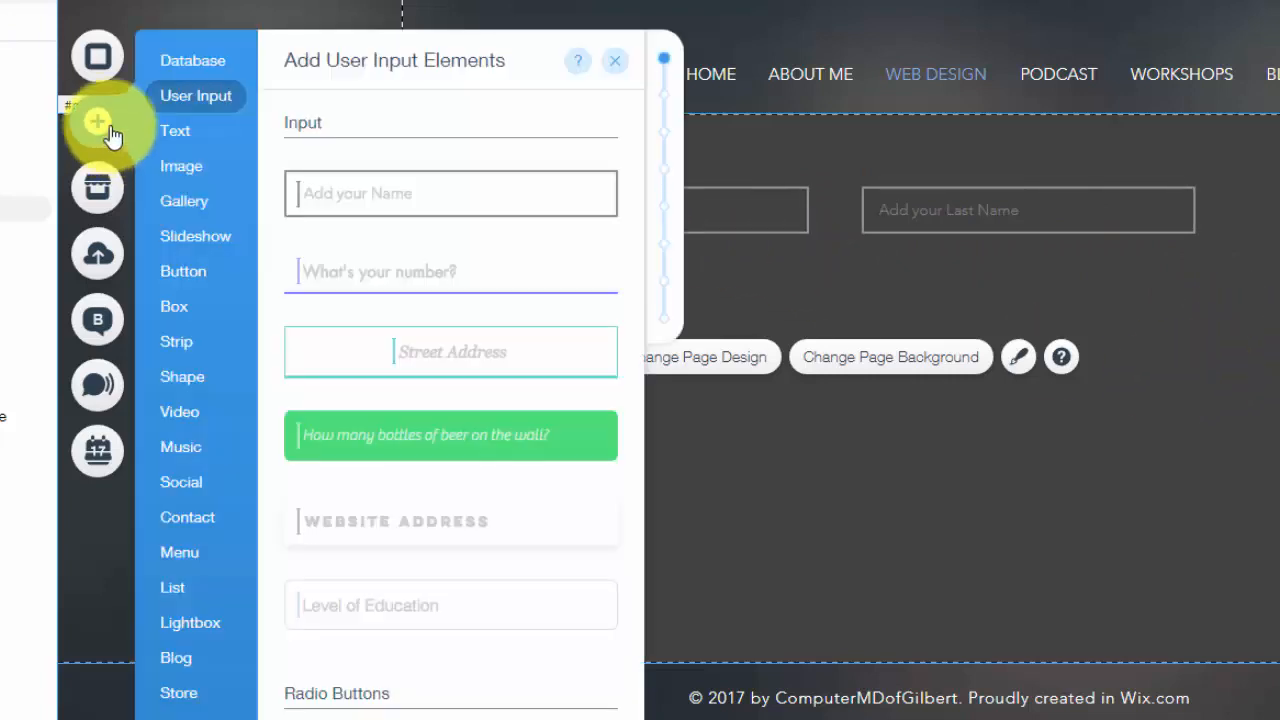
{"action": "left_click", "coordinate": [185, 72]}
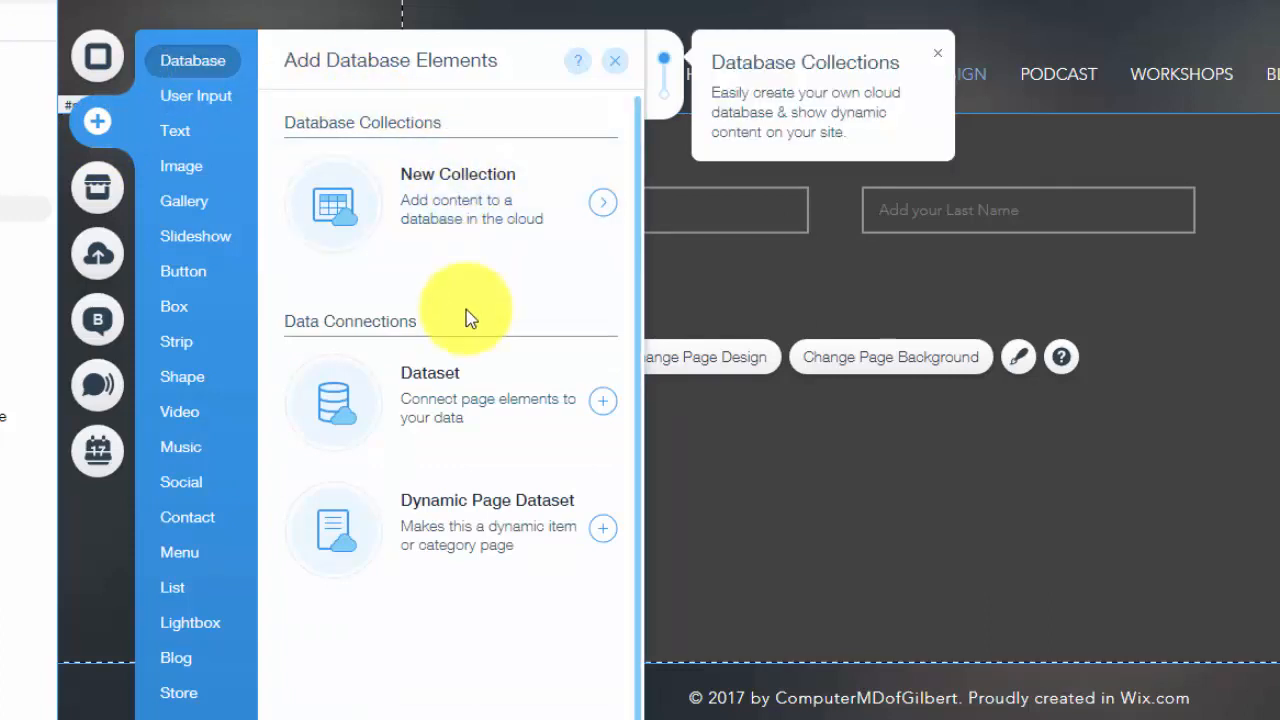
{"action": "left_click", "coordinate": [455, 420]}
{"action": "left_click_drag", "start_coordinate": [966, 506], "coordinate": [921, 437]}
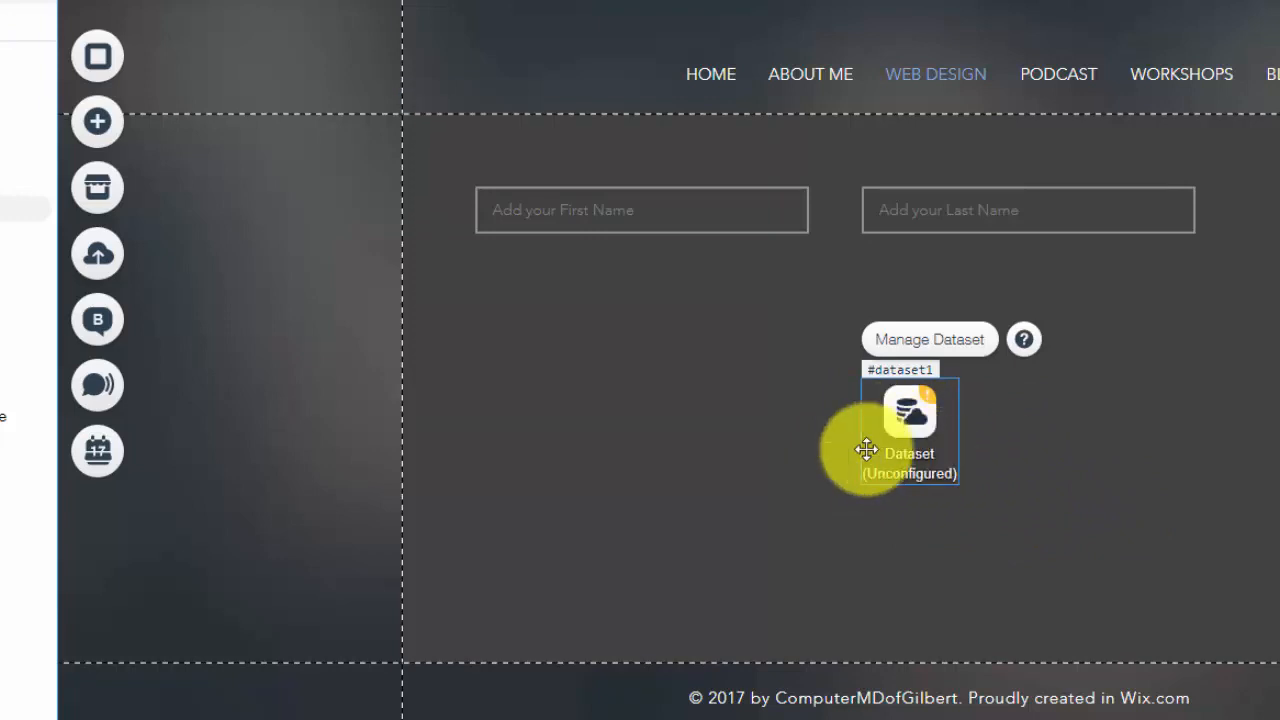
{"action": "left_click_drag", "start_coordinate": [960, 443], "coordinate": [1279, 274]}
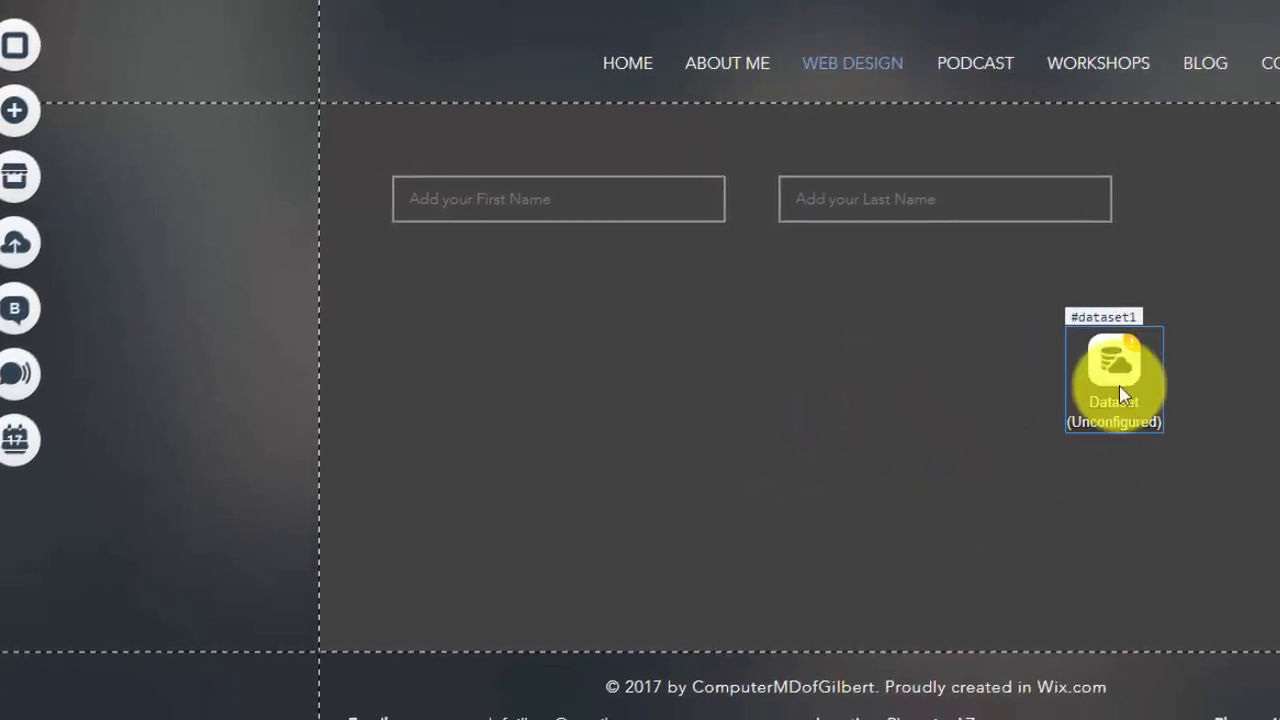
{"action": "left_click_drag", "start_coordinate": [1066, 238], "coordinate": [1082, 176]}
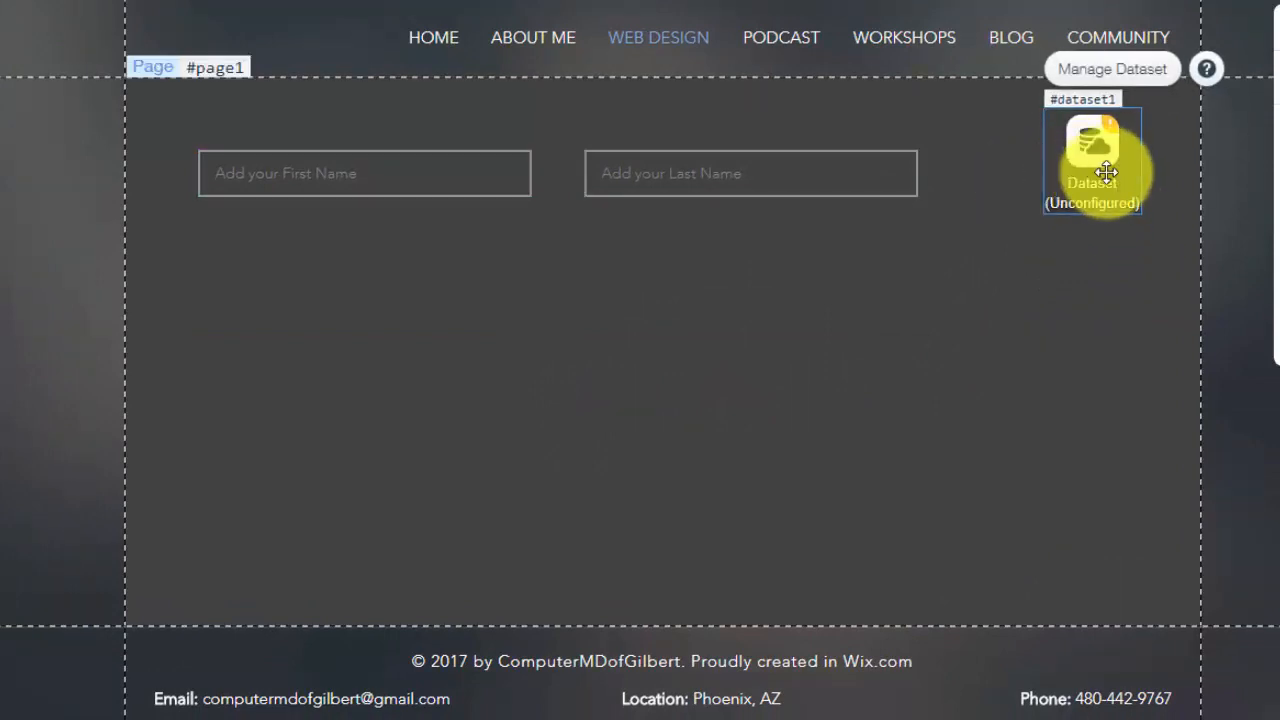
Connect dataset1 to the WixWebDesignLeads collection in Write-only mode, then close its settings
{"action": "left_click", "coordinate": [1115, 72]}
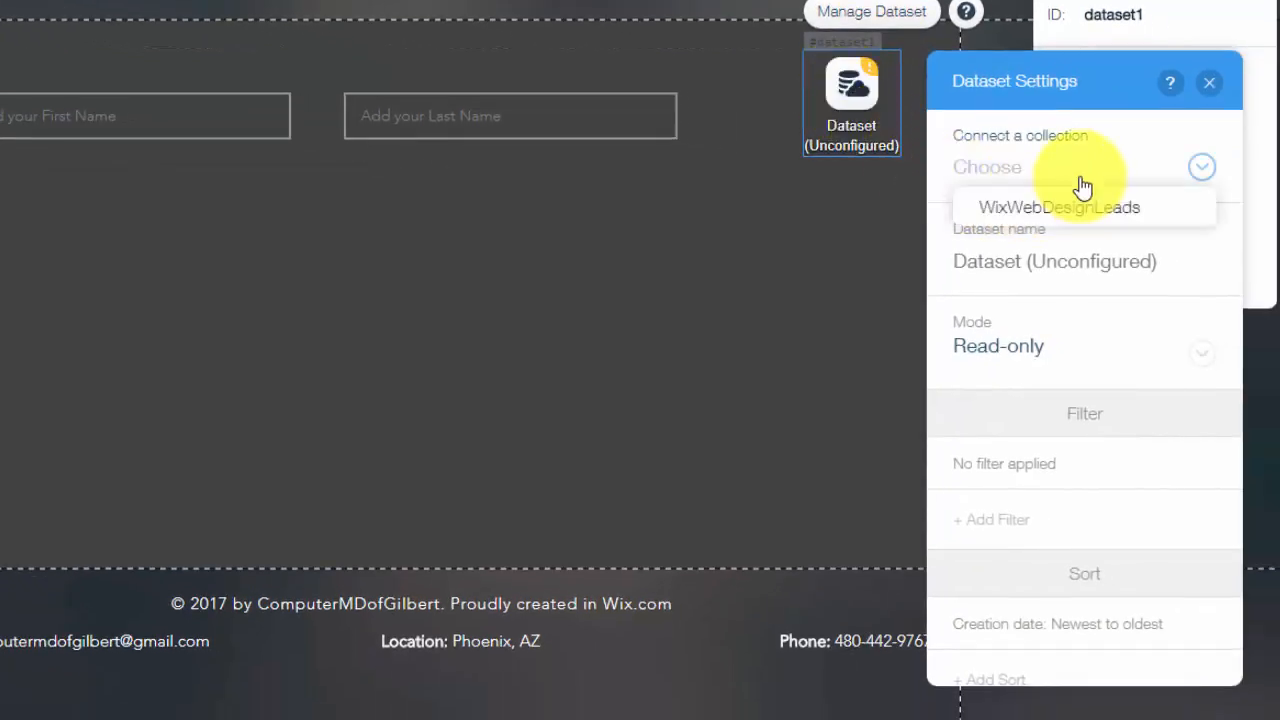
{"action": "left_click", "coordinate": [1078, 206]}
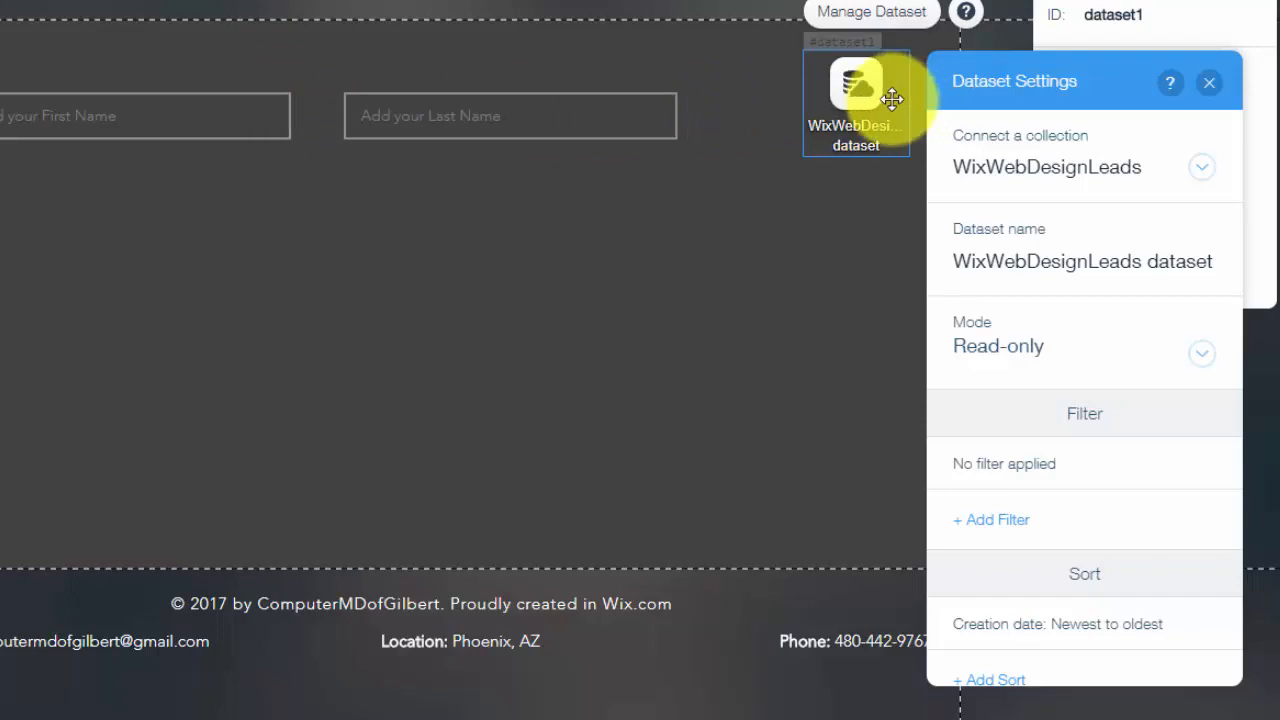
{"action": "left_click", "coordinate": [1064, 352]}
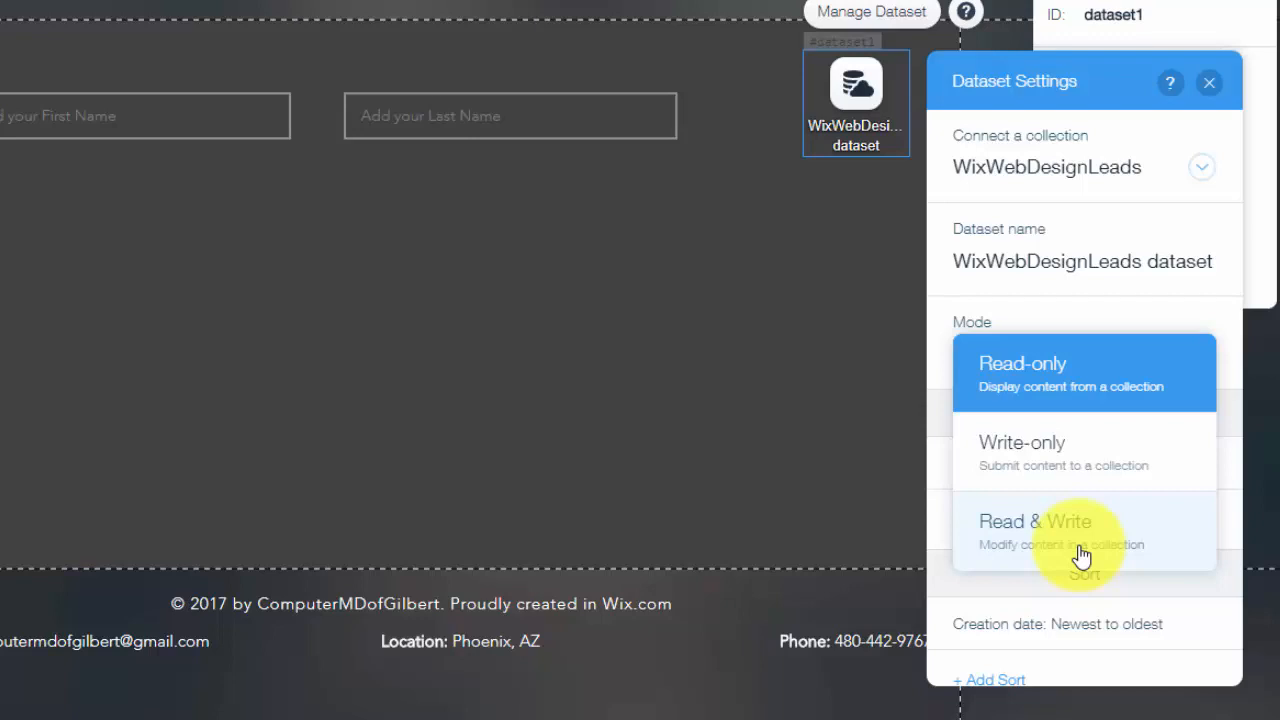
{"action": "left_click", "coordinate": [1059, 455]}
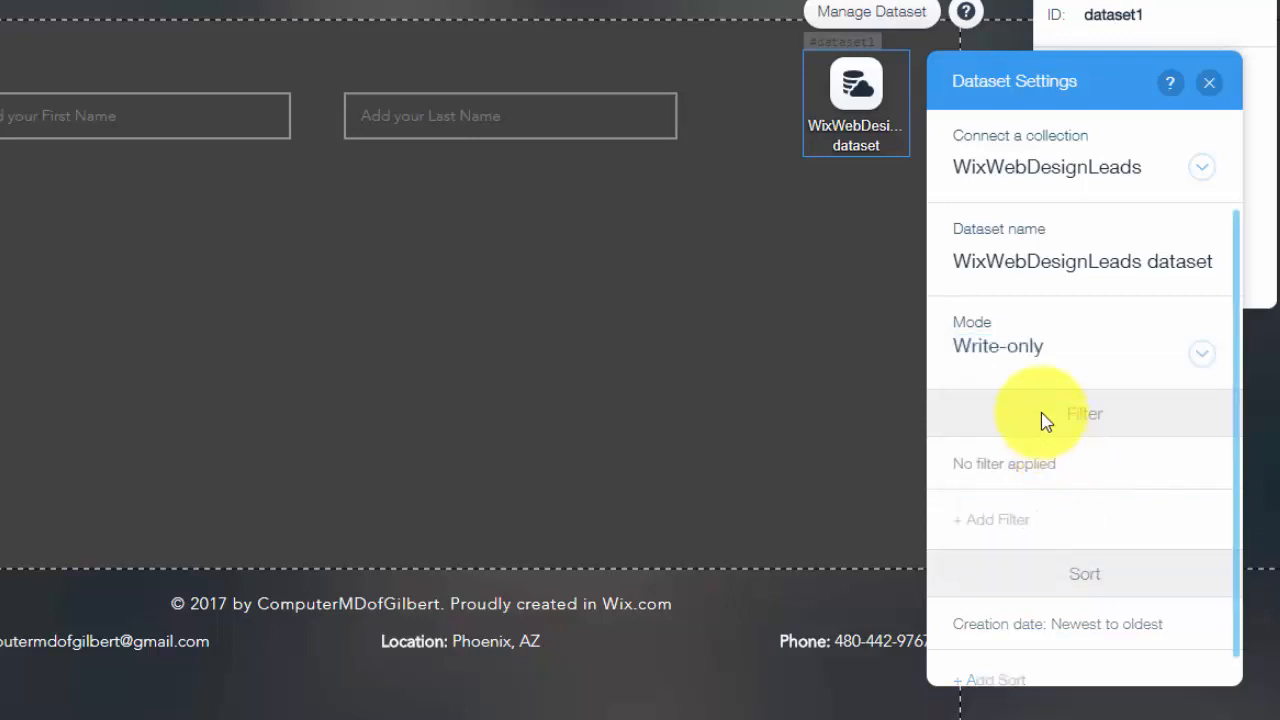
{"action": "scroll", "coordinate": [1062, 387], "scroll_direction": "down", "scroll_amount": 1}
{"action": "scroll", "coordinate": [1073, 407], "scroll_direction": "up", "scroll_amount": 1}
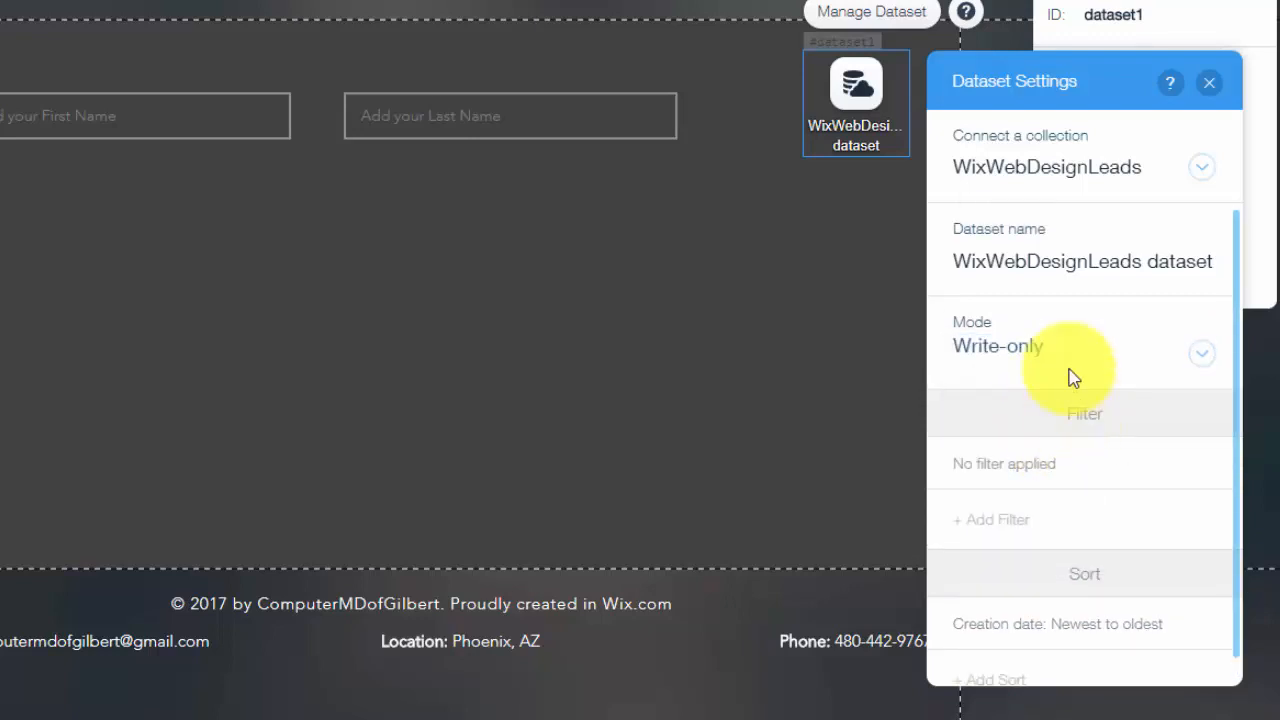
{"action": "left_click", "coordinate": [1209, 83]}
{"action": "left_click", "coordinate": [777, 263]}
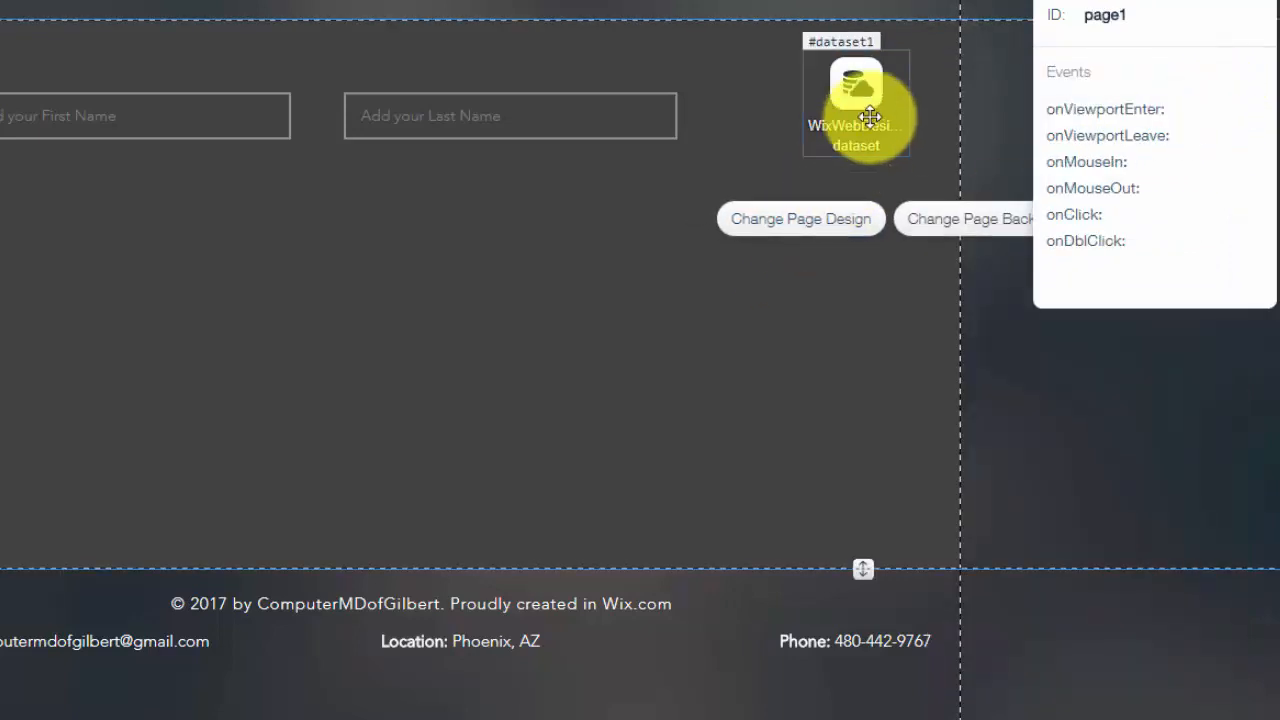
{"action": "double_click", "coordinate": [866, 118]}
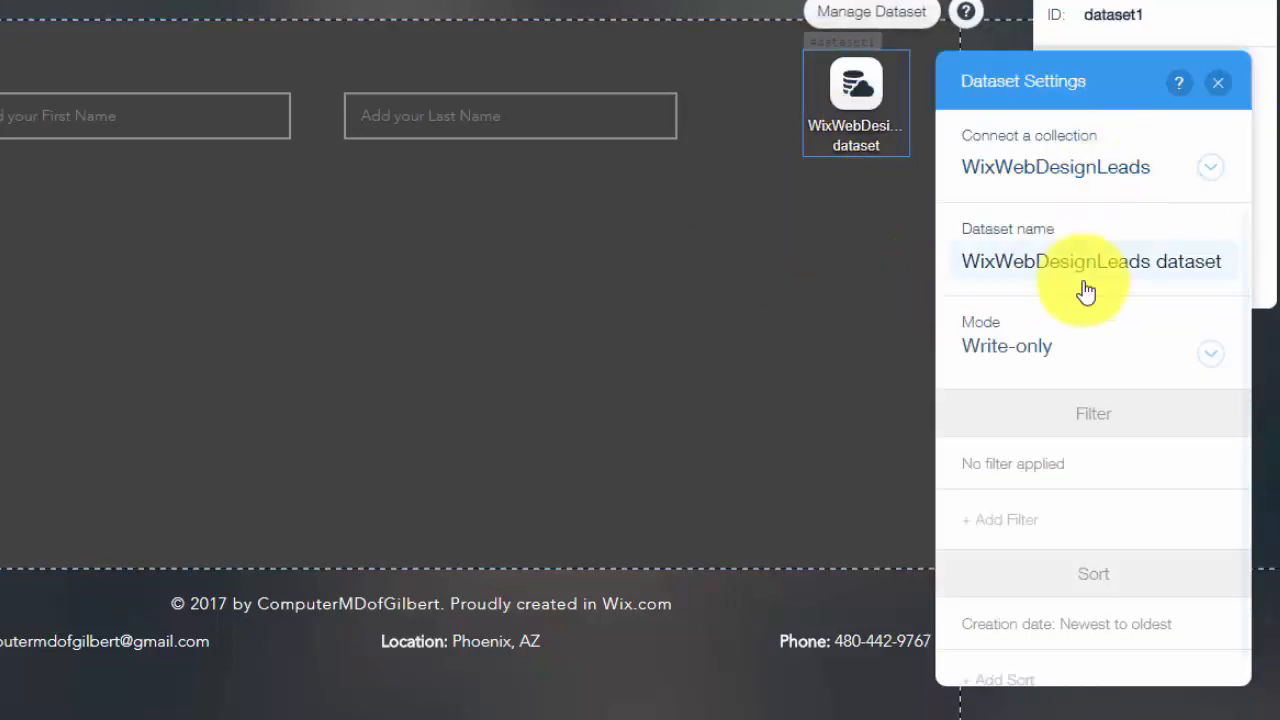
{"action": "left_click", "coordinate": [1218, 84]}
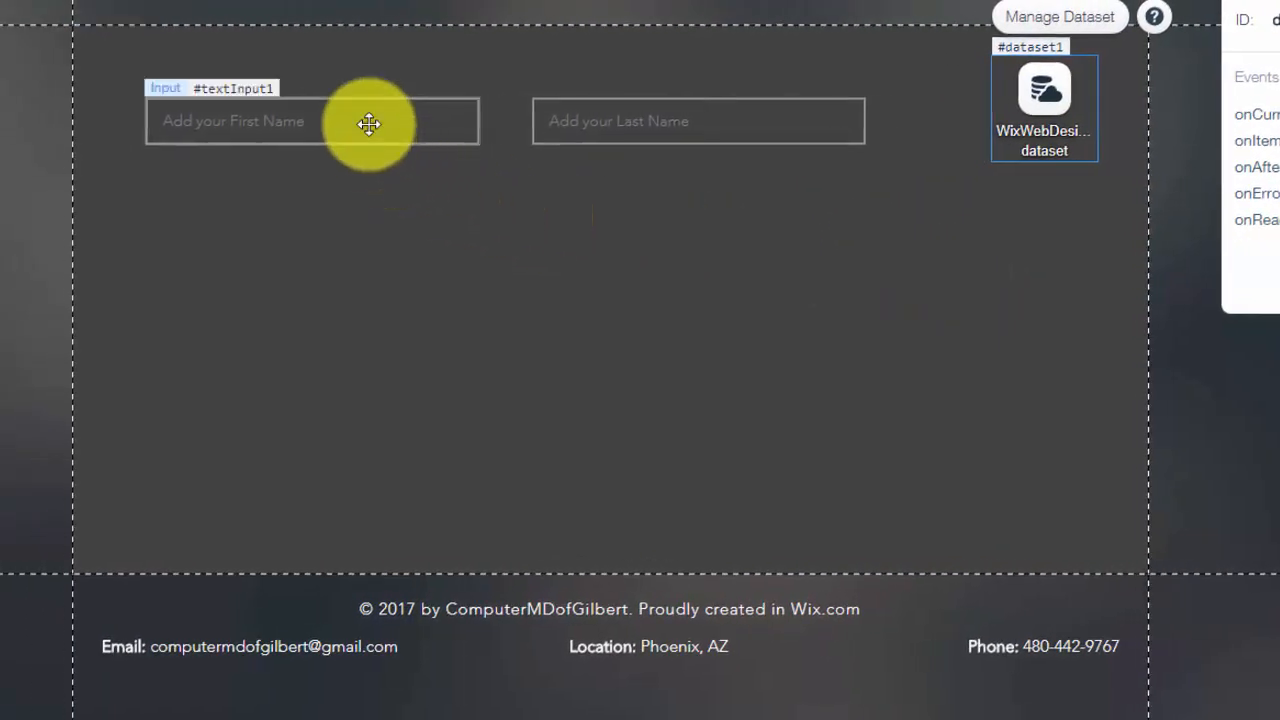
Connect the First Name input's value to the dataset's First Name (Text) field
{"action": "left_click", "coordinate": [369, 123]}
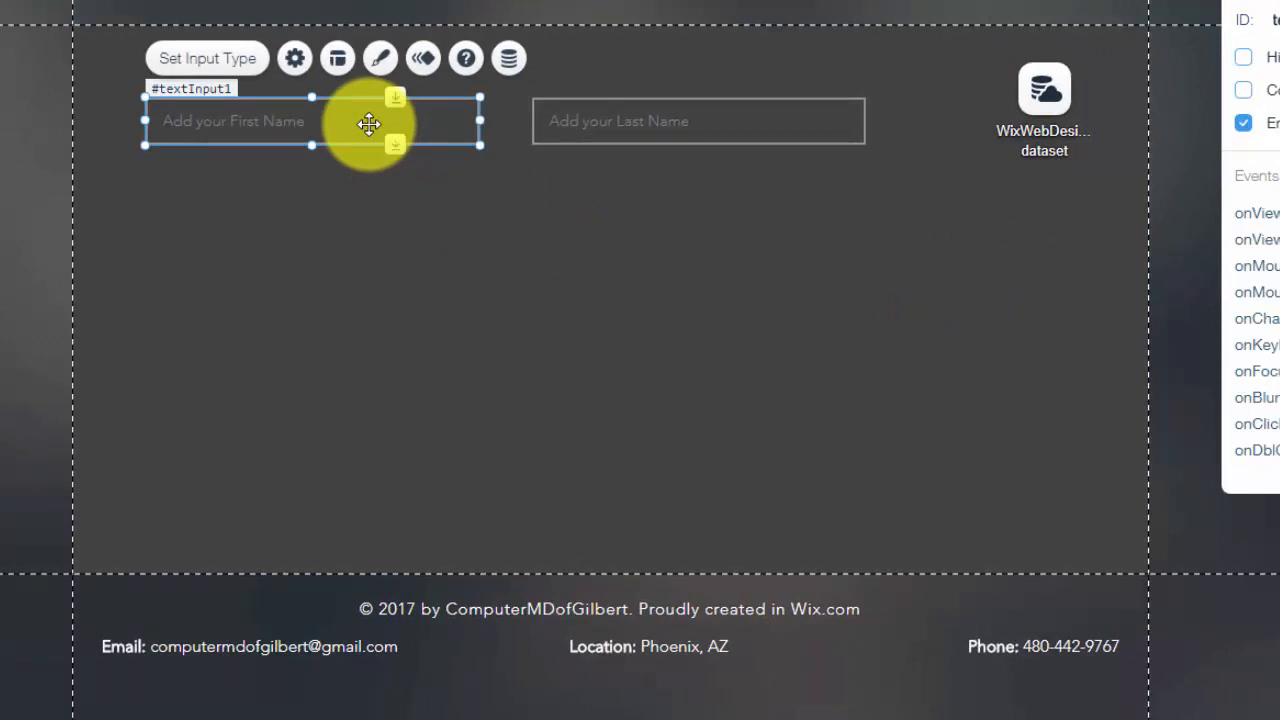
{"action": "left_click", "coordinate": [510, 62]}
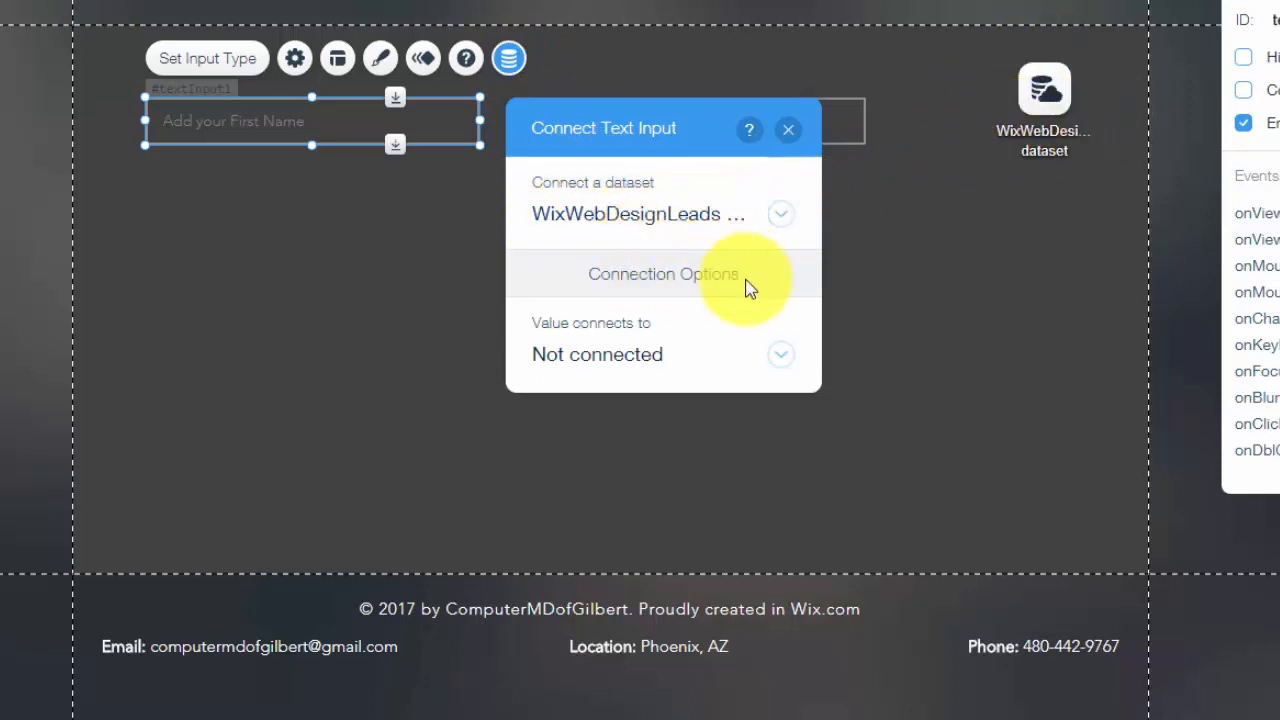
{"action": "left_click", "coordinate": [700, 361]}
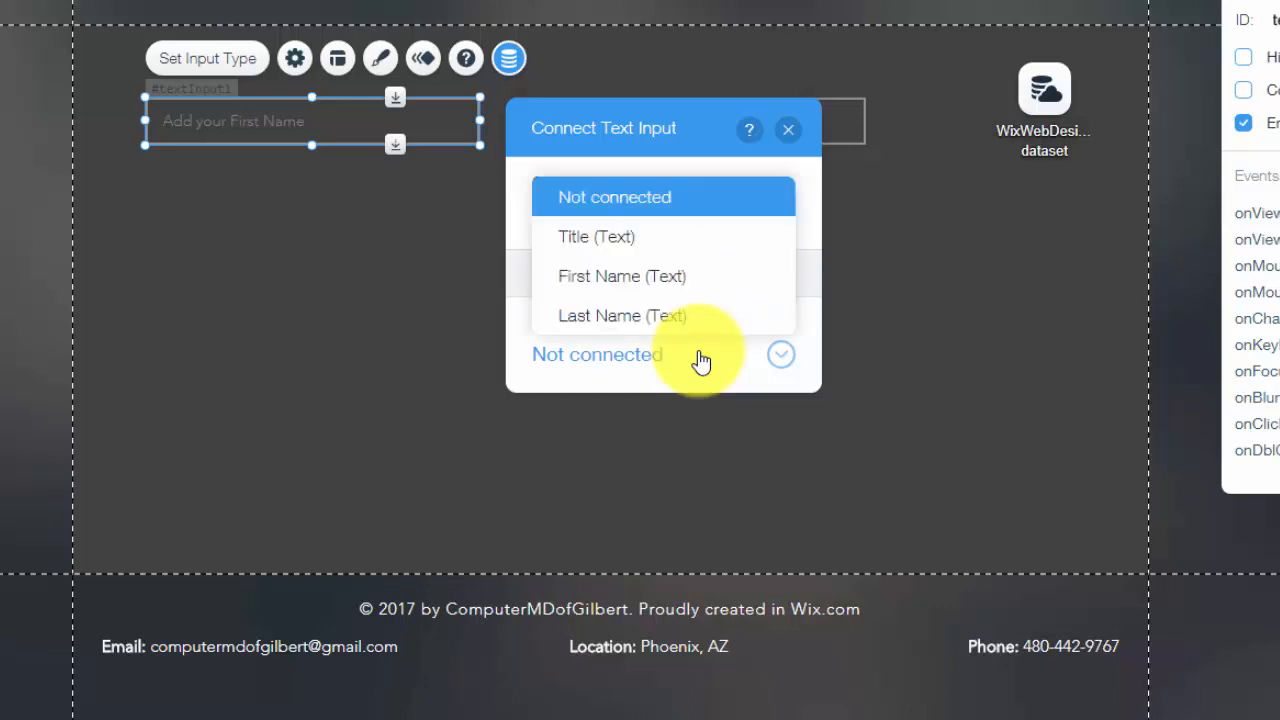
{"action": "left_click", "coordinate": [653, 282]}
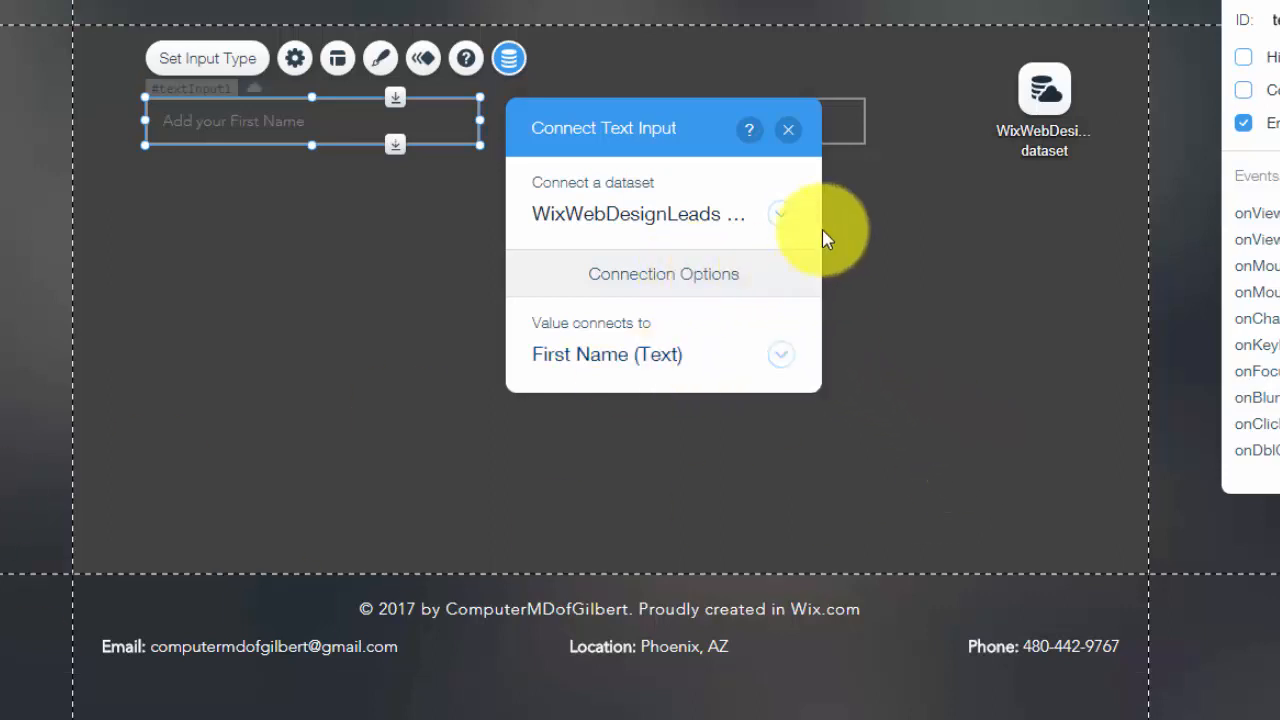
{"action": "left_click", "coordinate": [790, 129]}
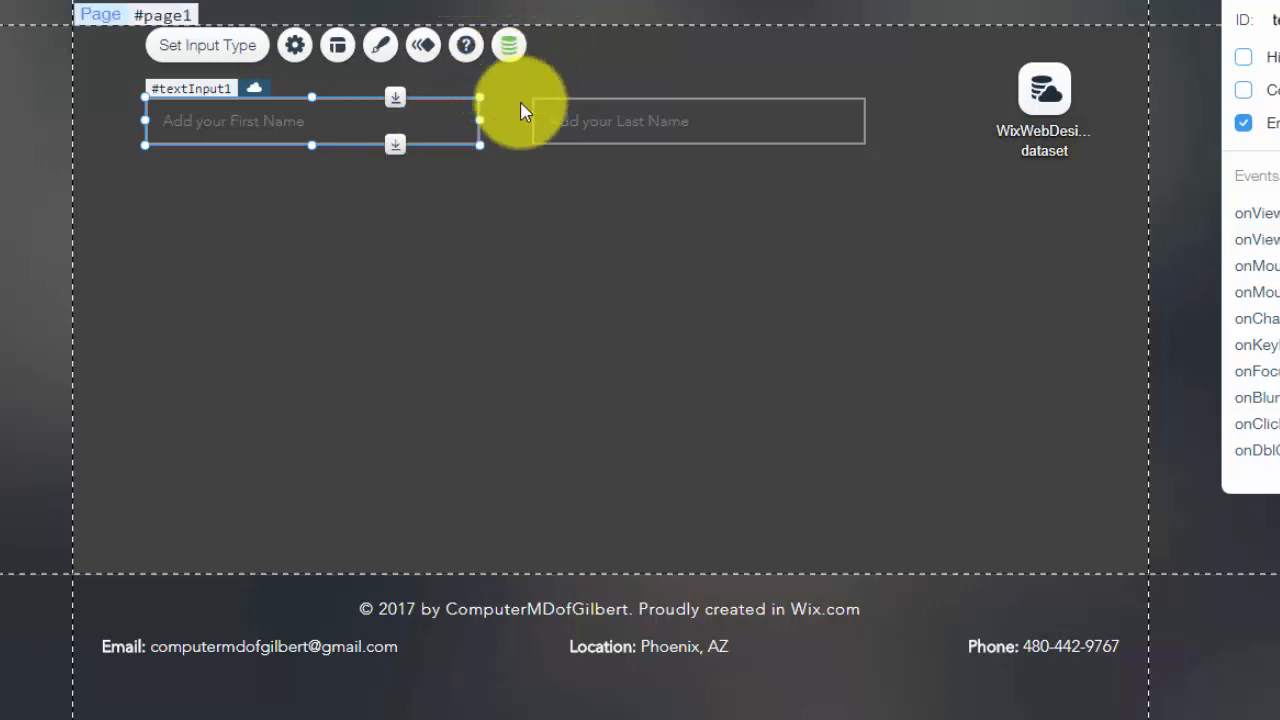
Connect the Last Name input's value to the dataset's Last Name (Text) field
{"action": "left_click", "coordinate": [681, 149]}
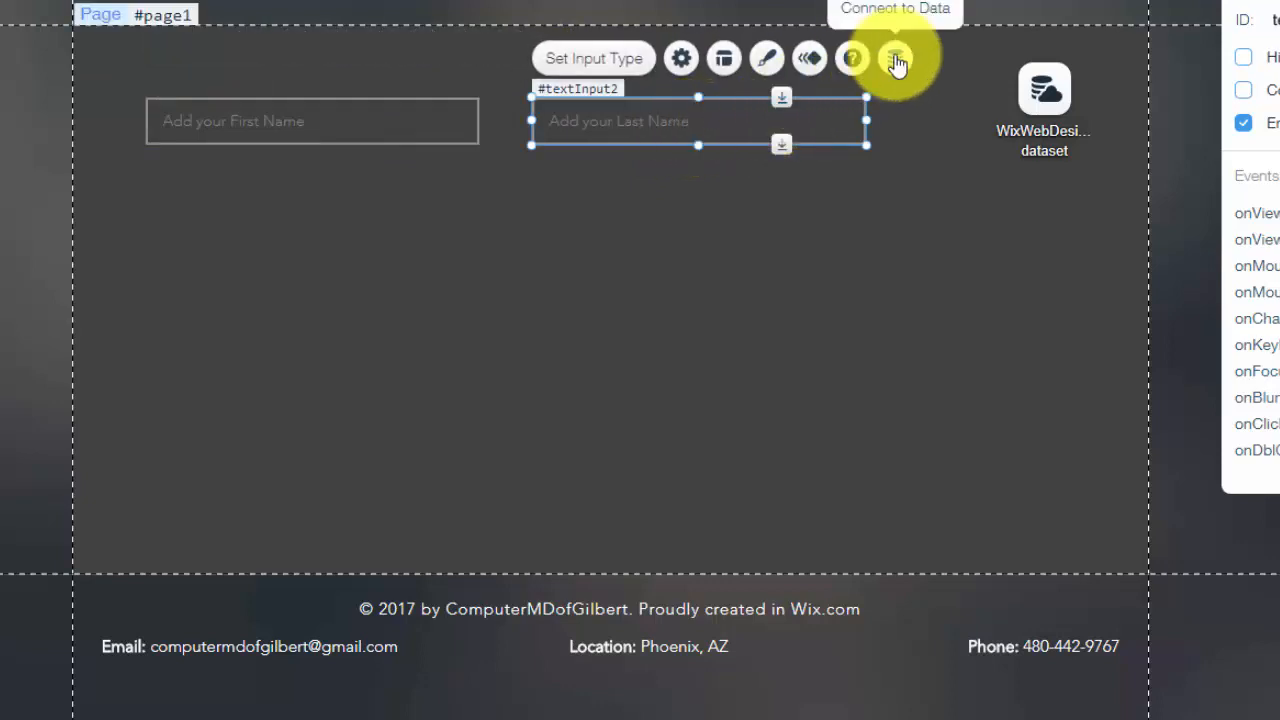
{"action": "left_click", "coordinate": [895, 59]}
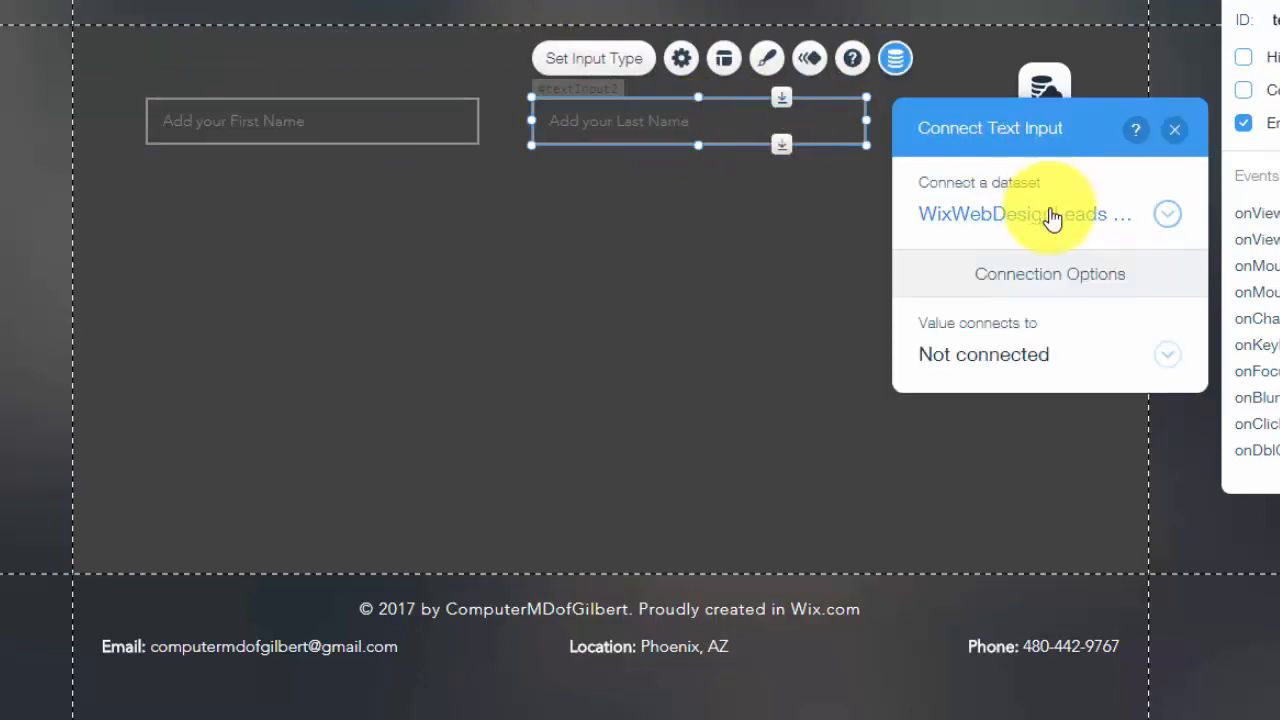
{"action": "left_click", "coordinate": [1028, 368]}
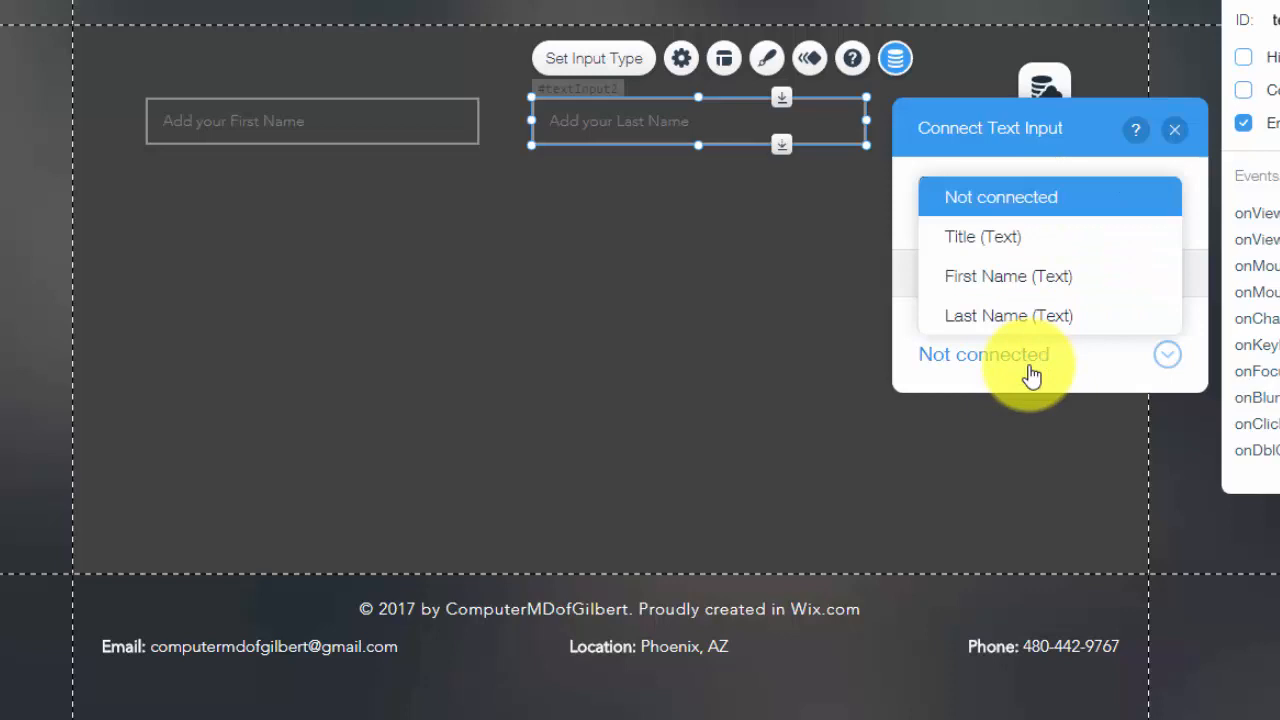
{"action": "left_click", "coordinate": [1018, 318]}
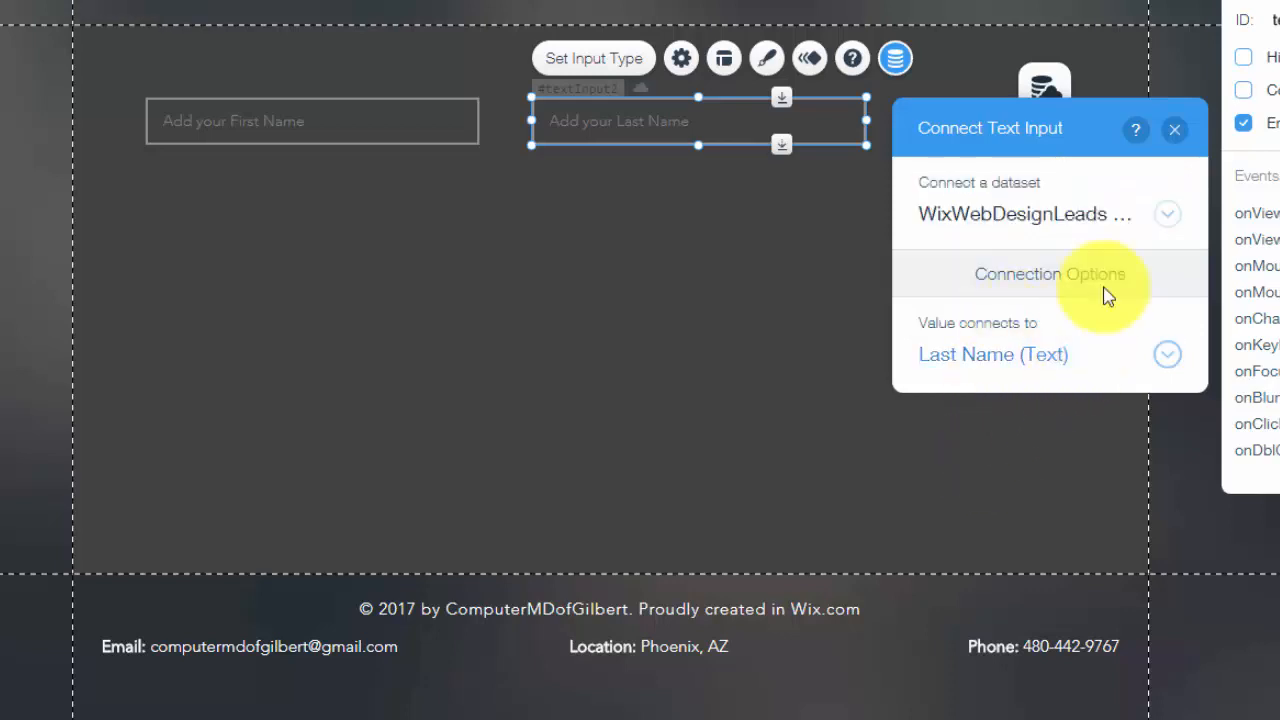
{"action": "left_click", "coordinate": [1179, 131]}
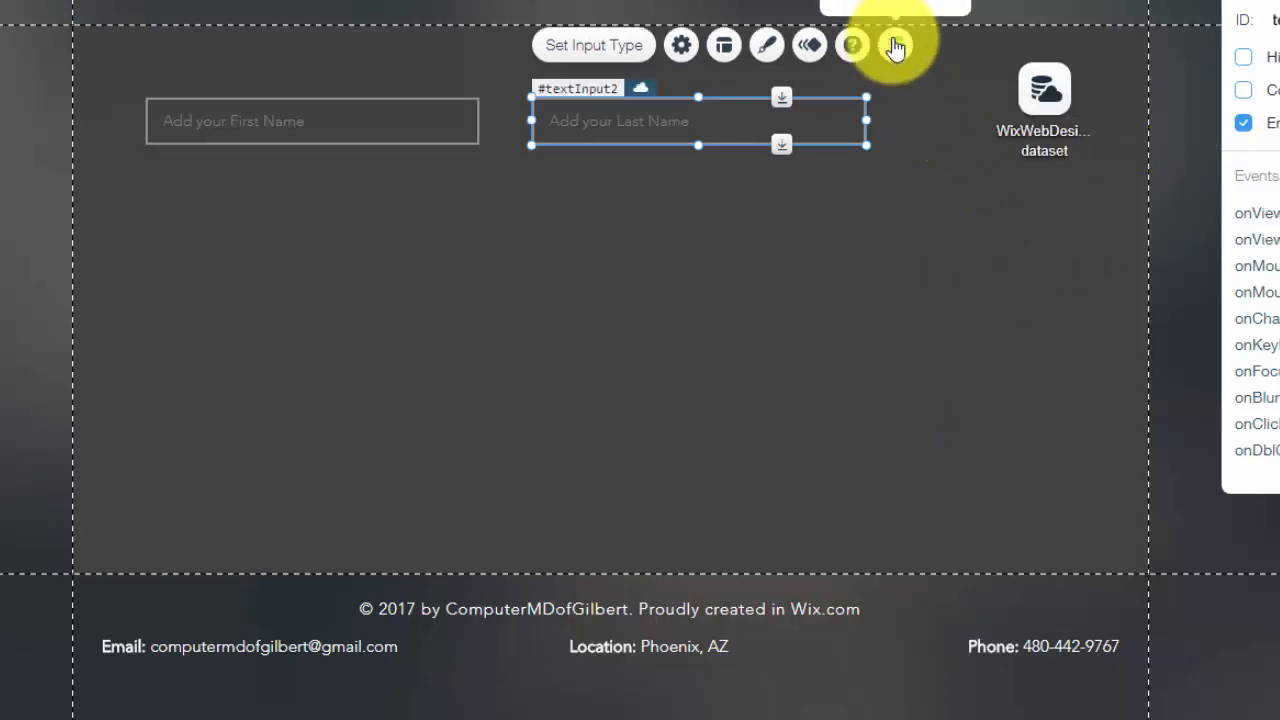
{"action": "left_click", "coordinate": [745, 276]}
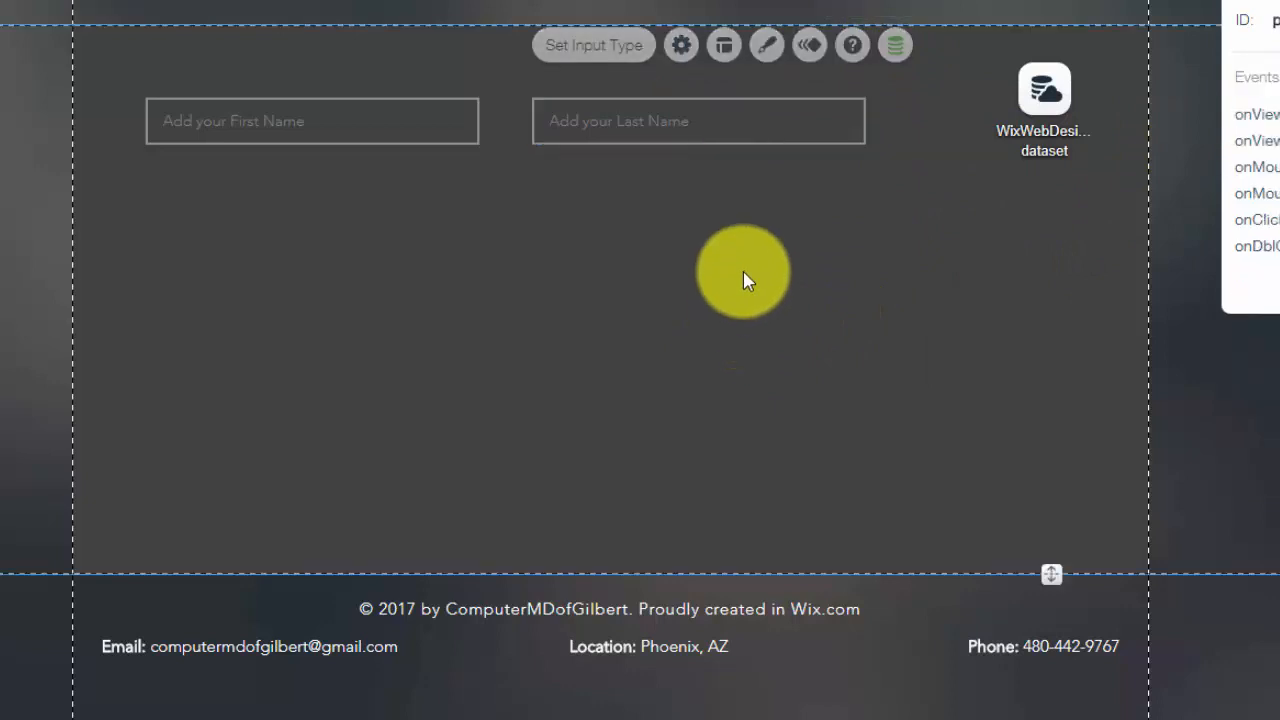
Check both name inputs, then switch the page to Preview
{"action": "left_click", "coordinate": [343, 112]}
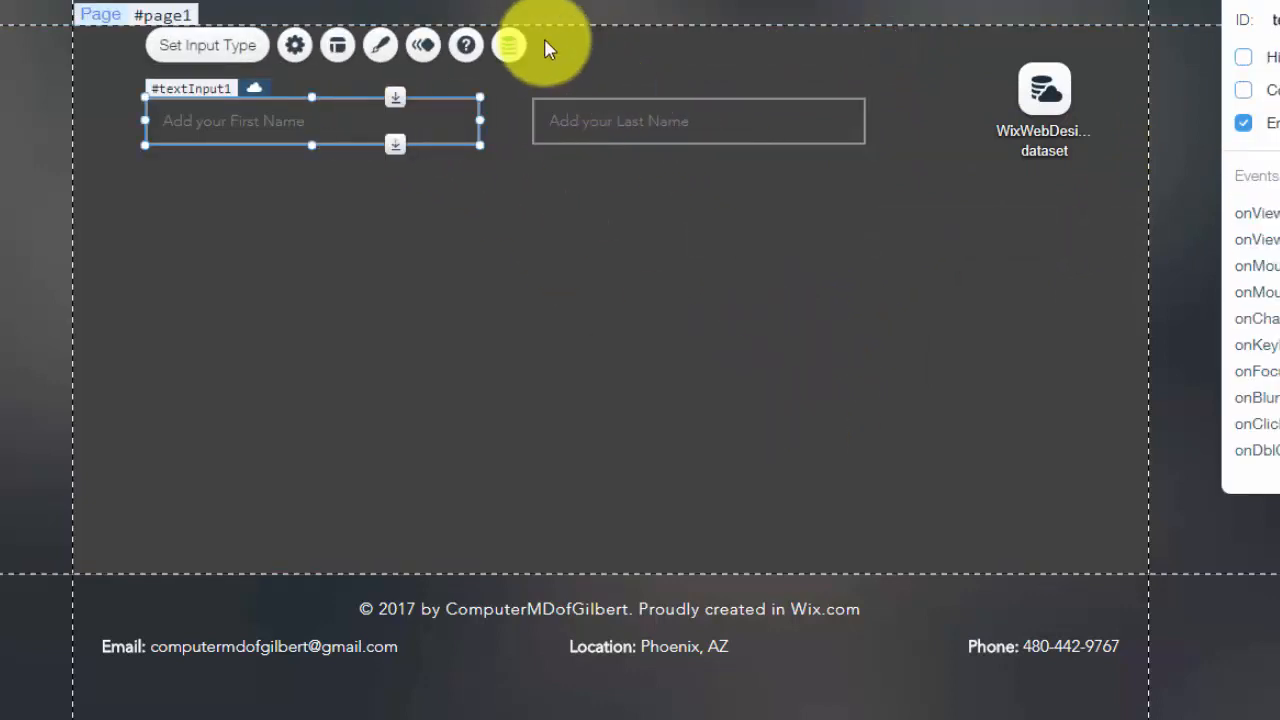
{"action": "left_click", "coordinate": [634, 105]}
{"action": "left_click", "coordinate": [434, 120]}
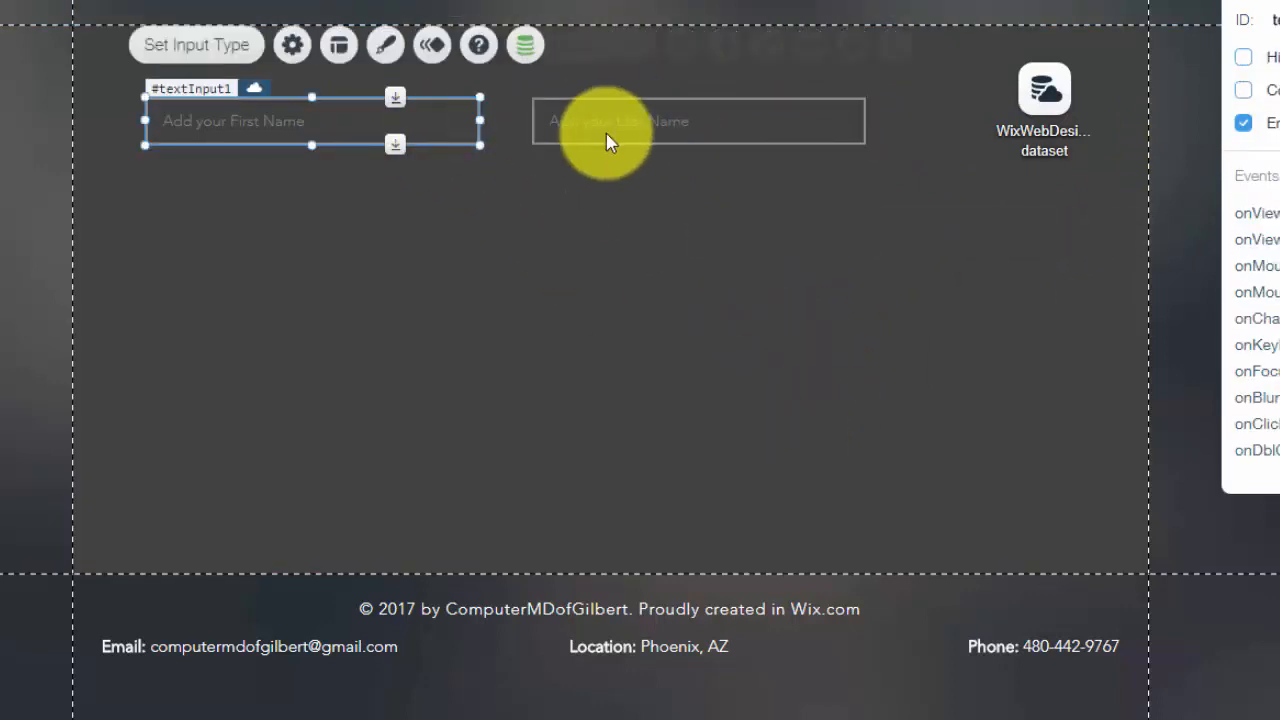
{"action": "left_click", "coordinate": [619, 133]}
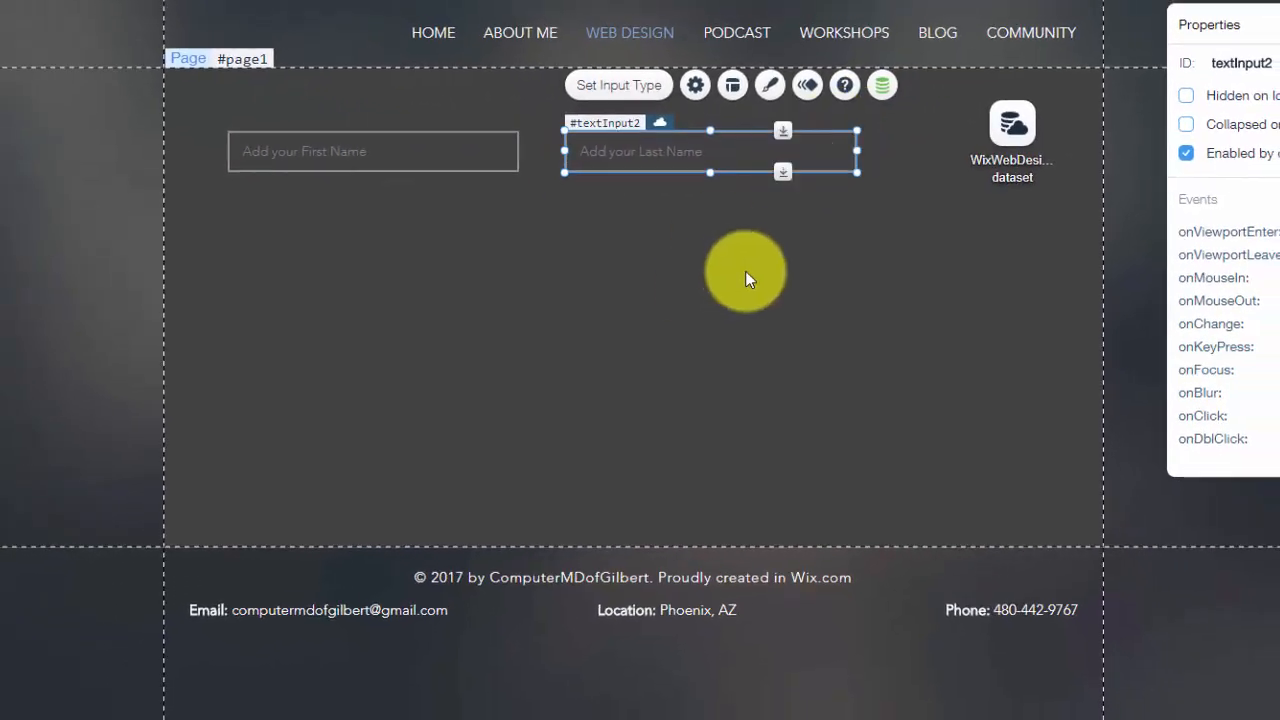
{"action": "left_click", "coordinate": [370, 176]}
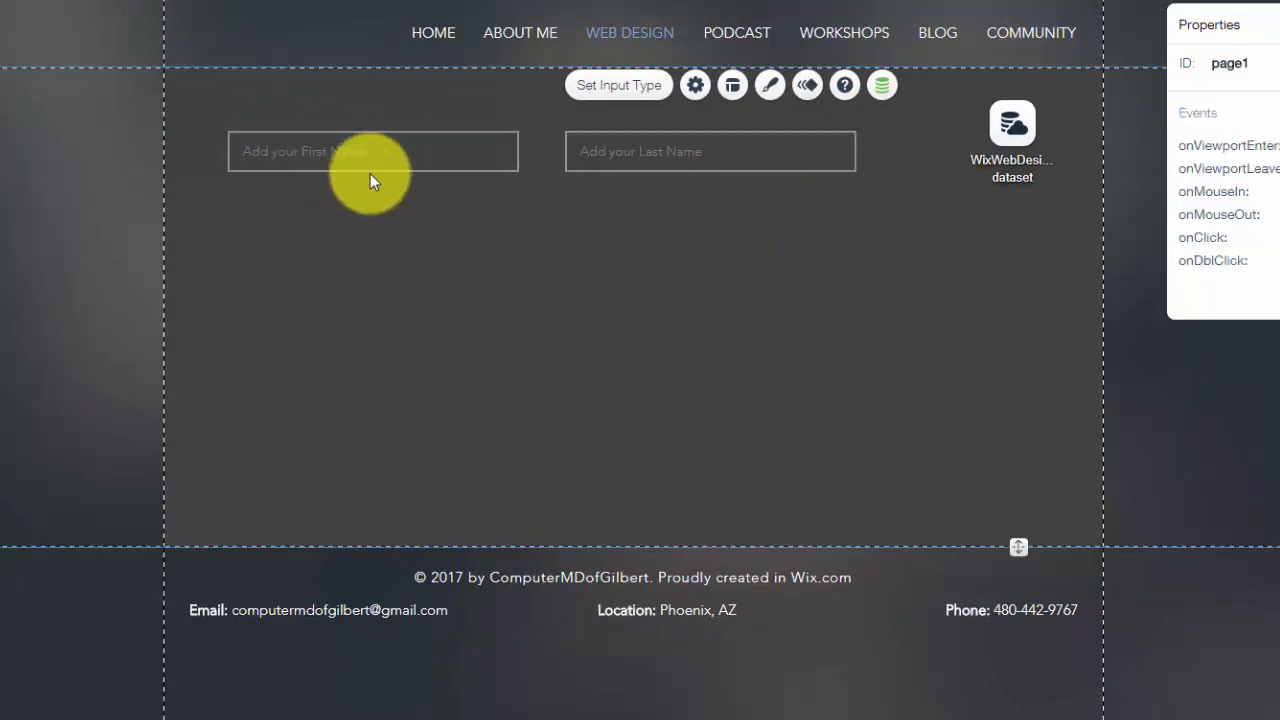
{"action": "left_click", "coordinate": [371, 162]}
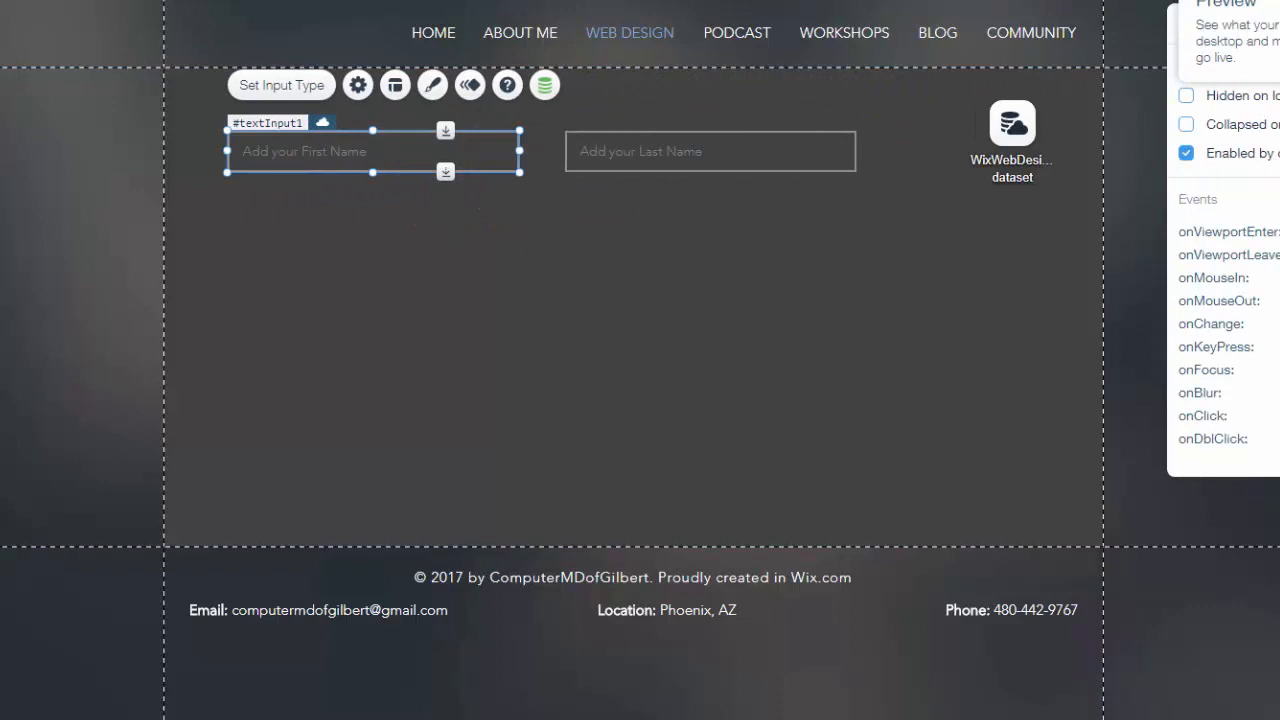
{"action": "left_click", "coordinate": [1230, 0]}
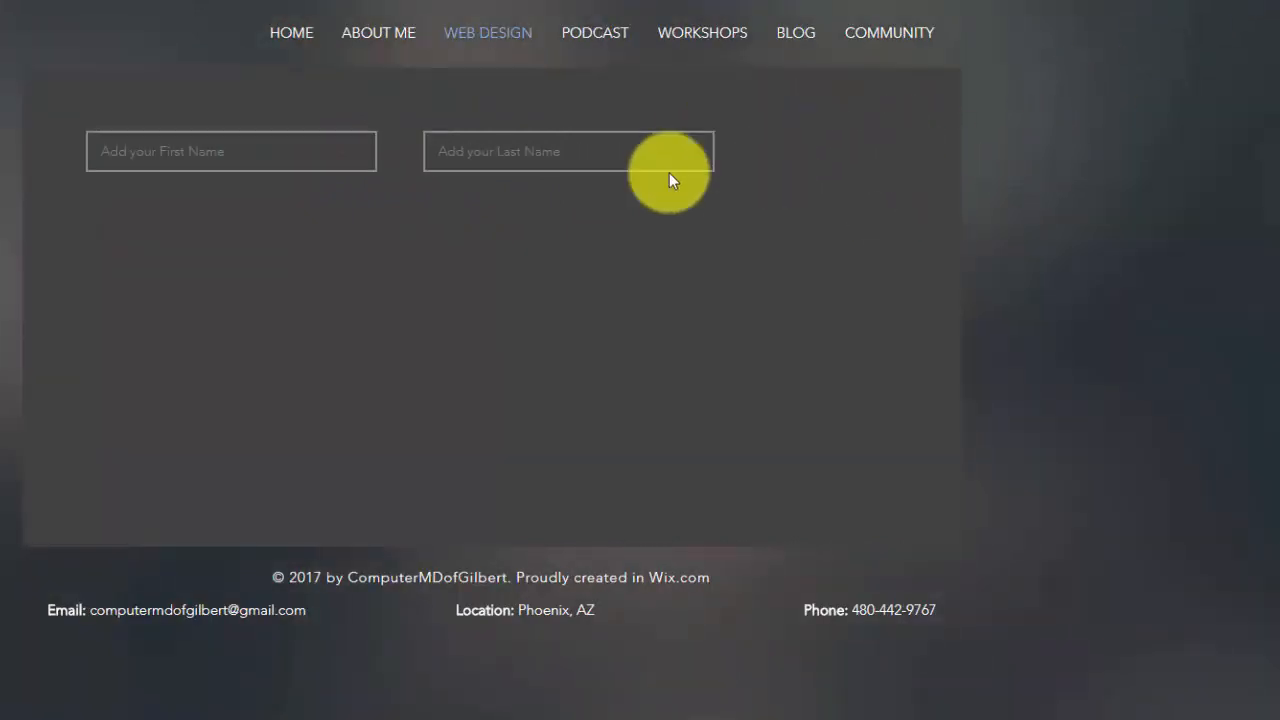
Enter a sample first name in the preview form, try the Last Name field, and return to the editor
{"action": "left_click", "coordinate": [280, 161]}
{"action": "type", "text": "M"}
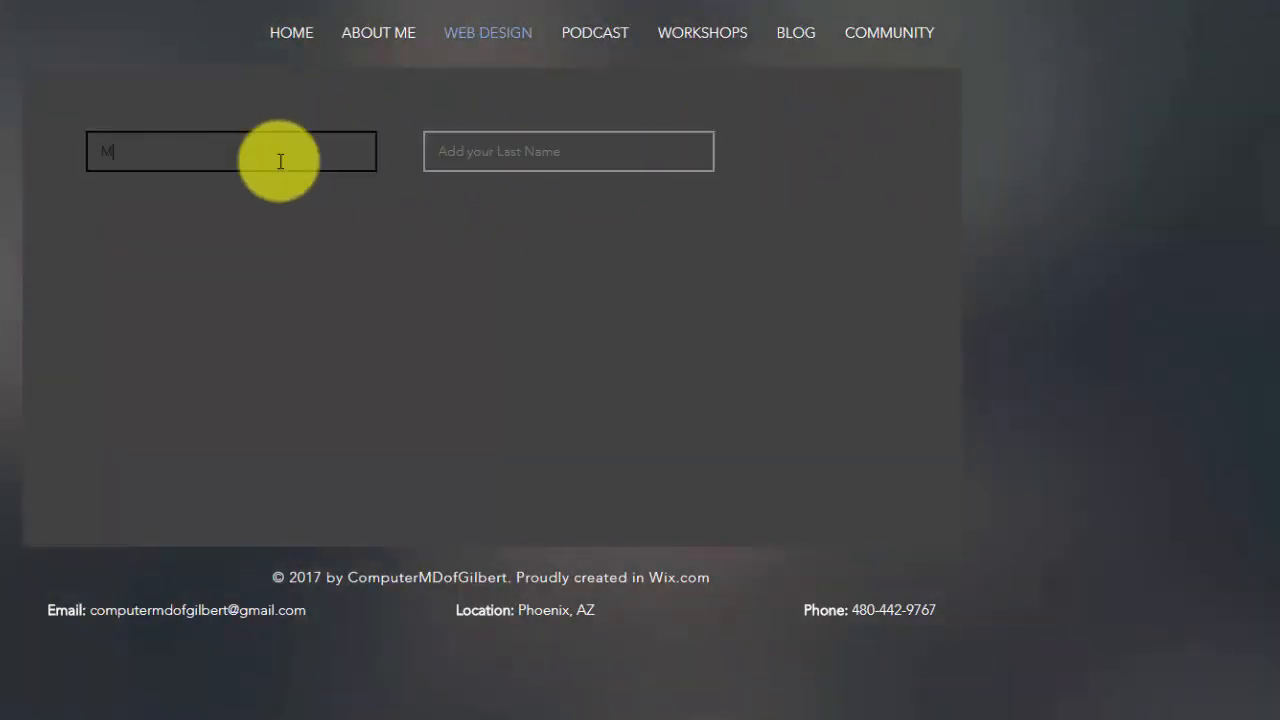
{"action": "type", "text": "ichael"}
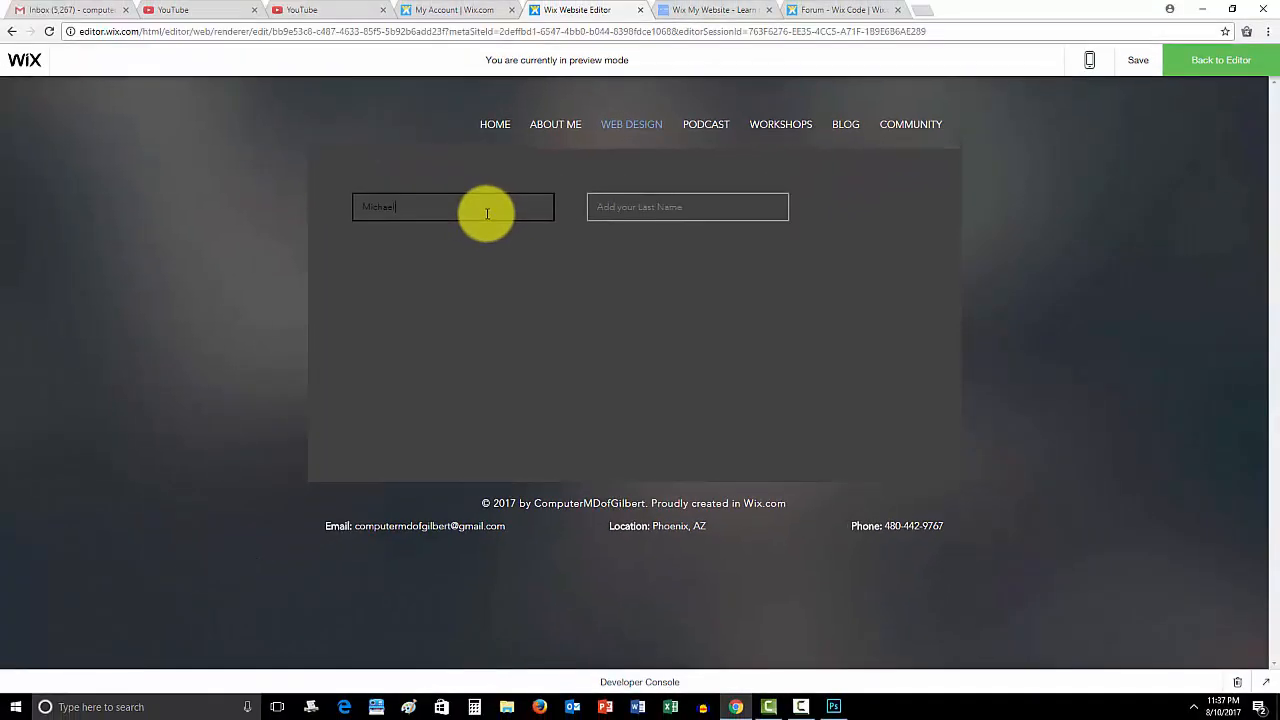
{"action": "left_click", "coordinate": [669, 203]}
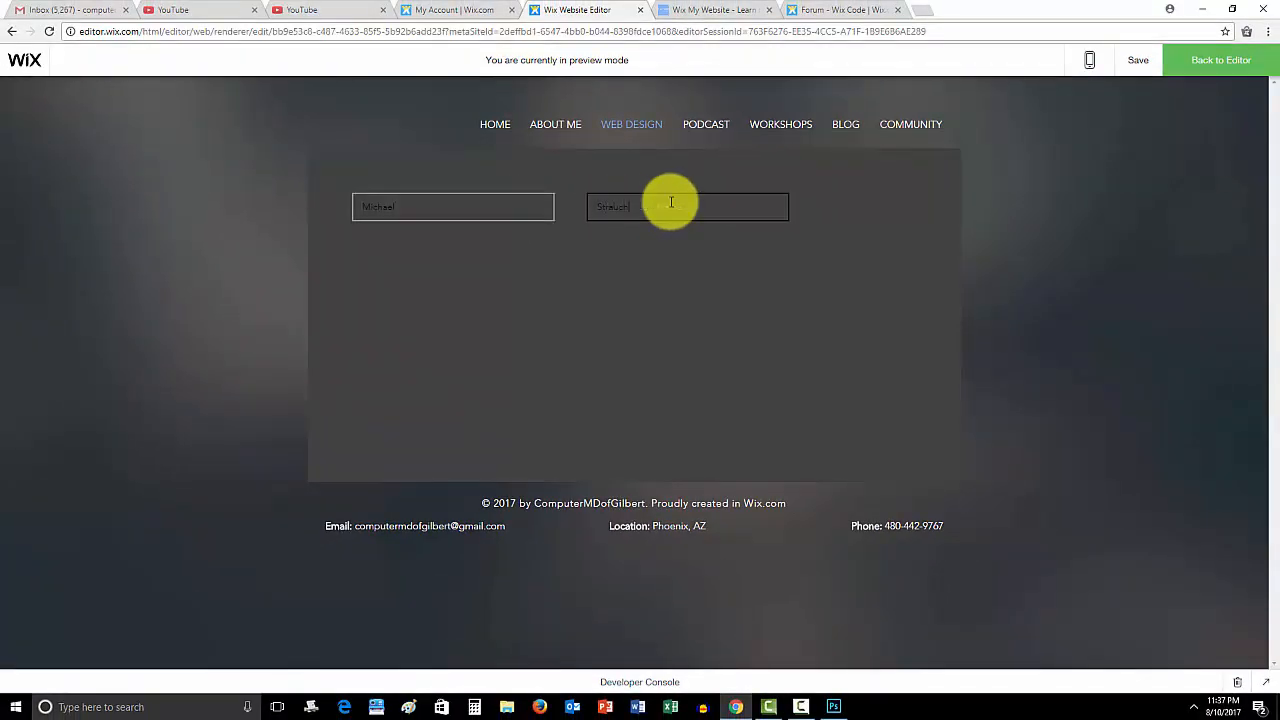
{"action": "left_click", "coordinate": [550, 299]}
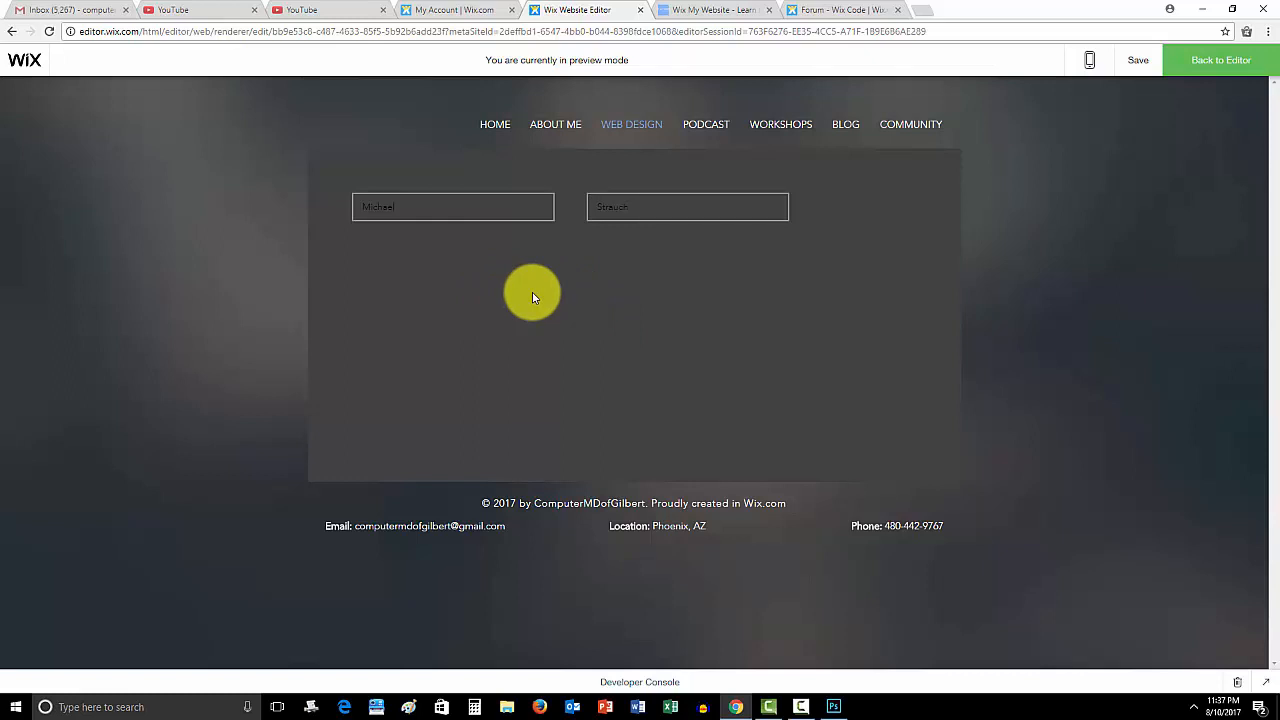
{"action": "left_click", "coordinate": [416, 204]}
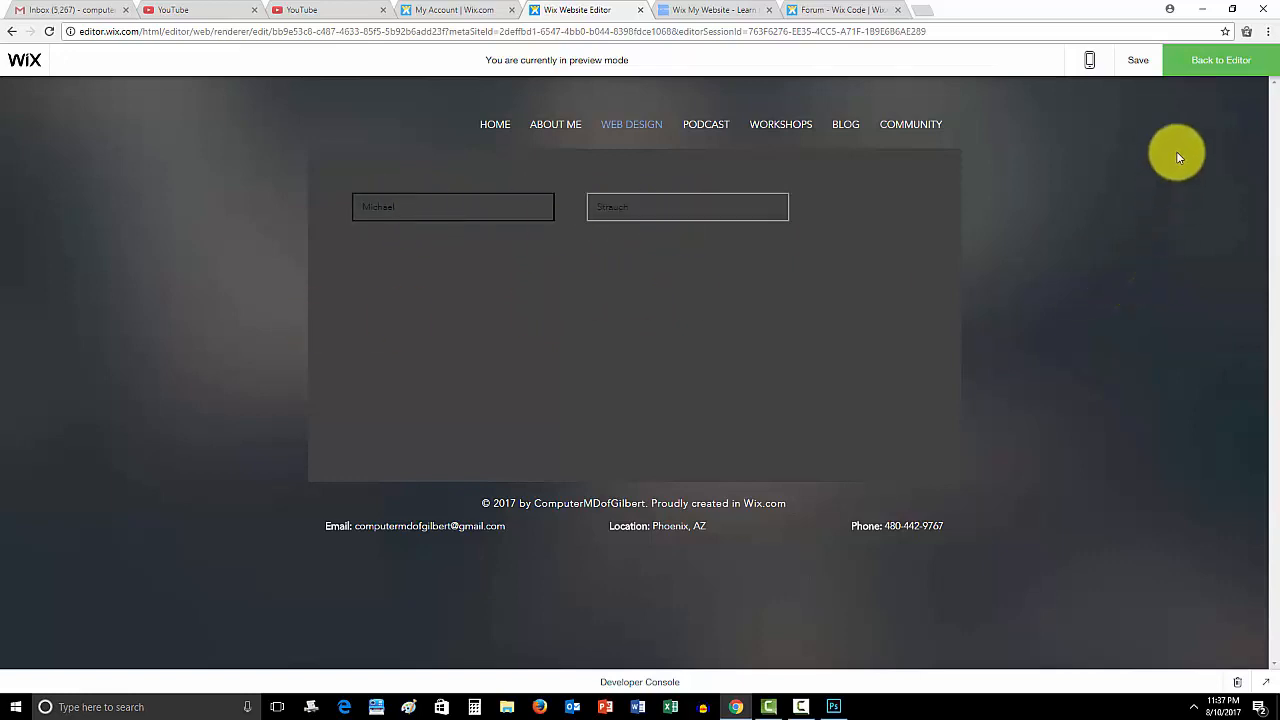
{"action": "left_click", "coordinate": [1228, 68]}
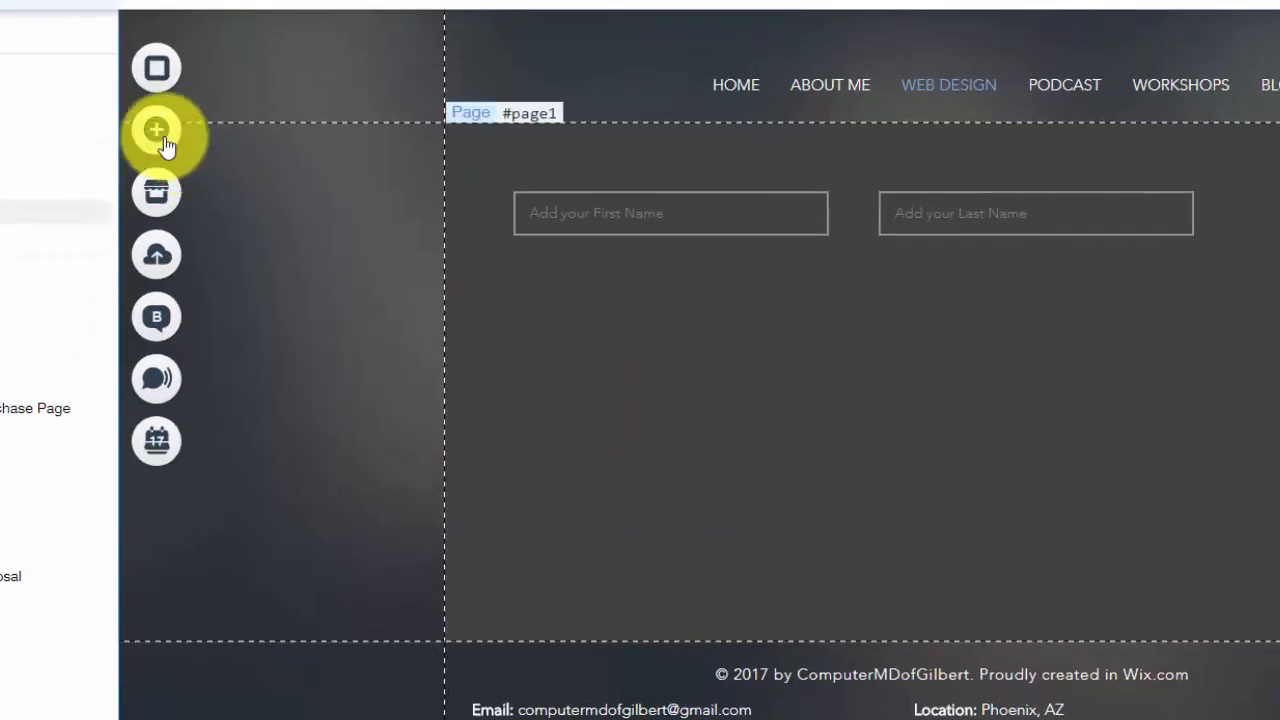
Add a themed button below the name inputs and start clearing its label
{"action": "left_click", "coordinate": [160, 135]}
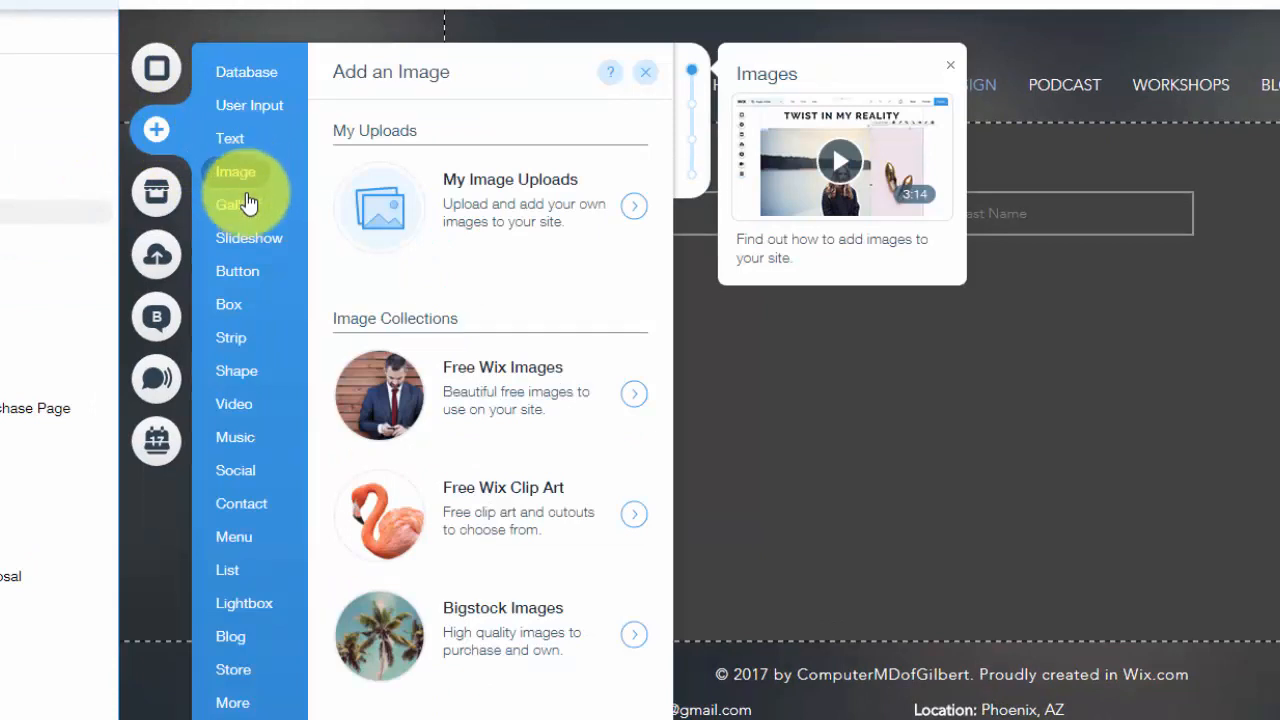
{"action": "mouse_move", "coordinate": [249, 275]}
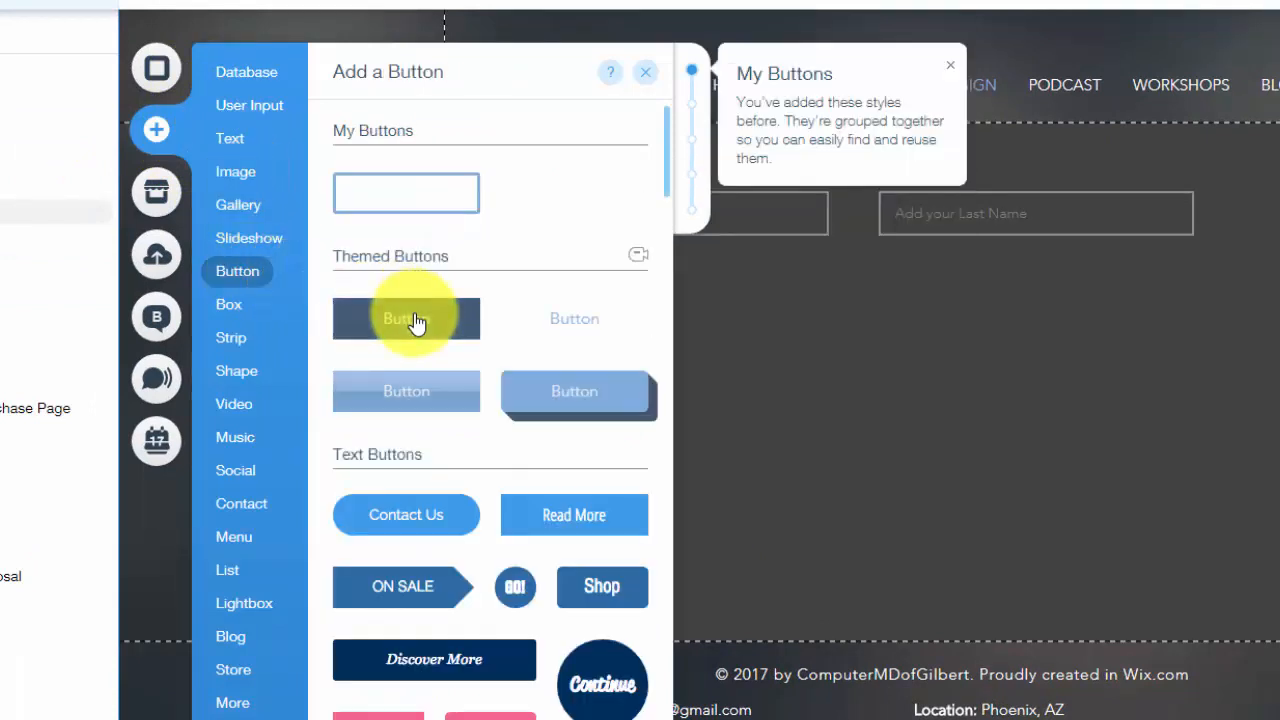
{"action": "left_click", "coordinate": [417, 320]}
{"action": "left_click_drag", "start_coordinate": [986, 486], "coordinate": [878, 331]}
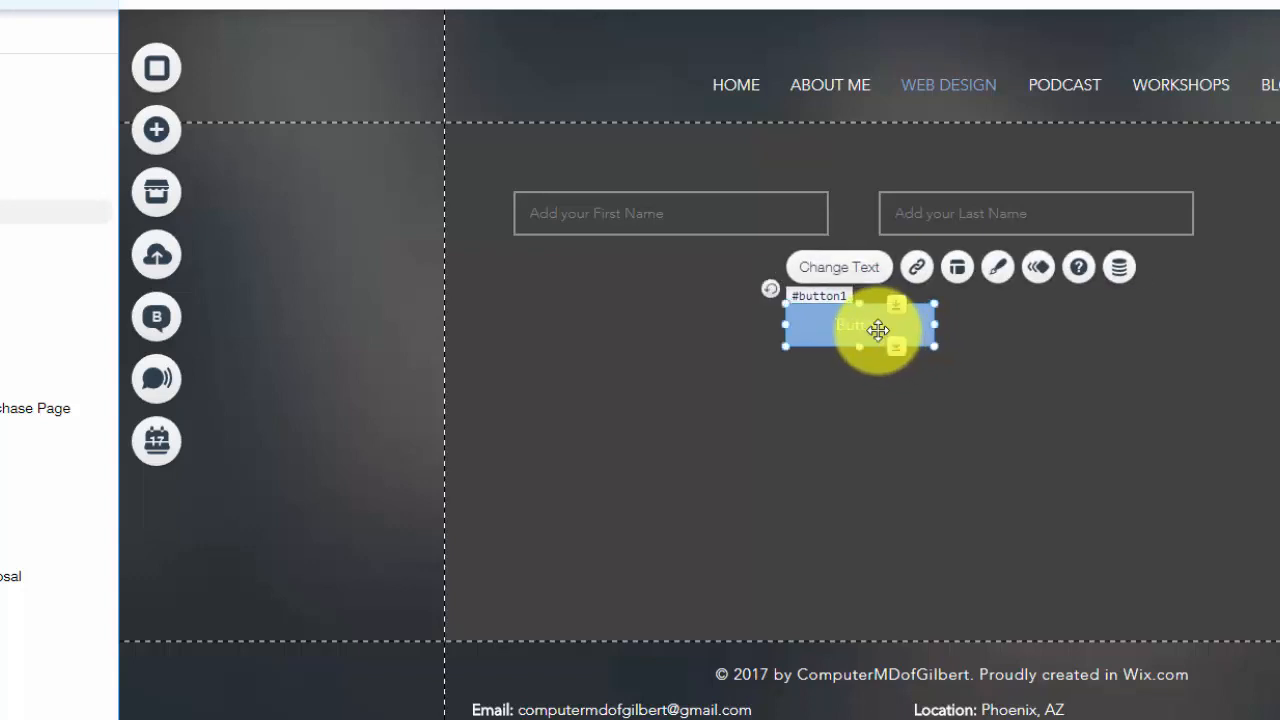
{"action": "double_click", "coordinate": [878, 331]}
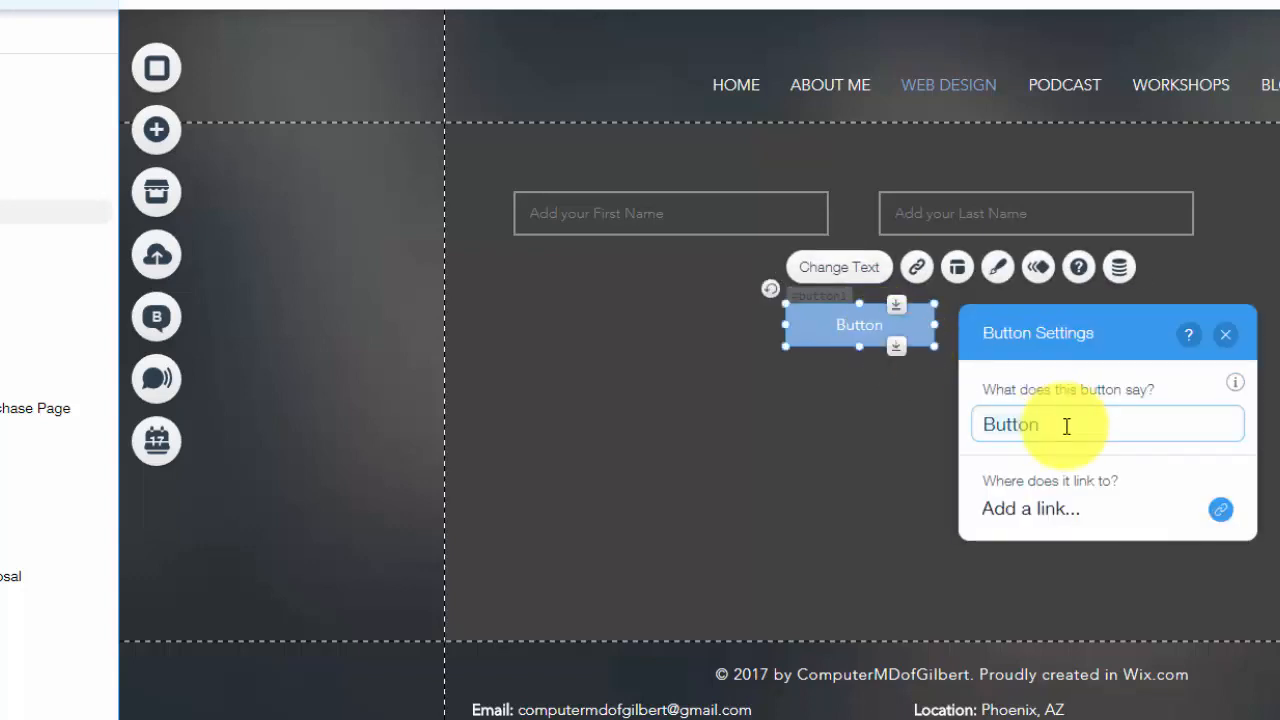
{"action": "key", "text": "BackSpace"}
{"action": "key", "text": "BackSpace"}
{"action": "key", "text": "BackSpace"}
{"action": "key", "text": "BackSpace"}
{"action": "key", "text": "BackSpace"}
{"action": "key", "text": "BackSpace"}
Relabel the button 'Submit' and leave it without a link
{"action": "type", "text": "Submiot"}
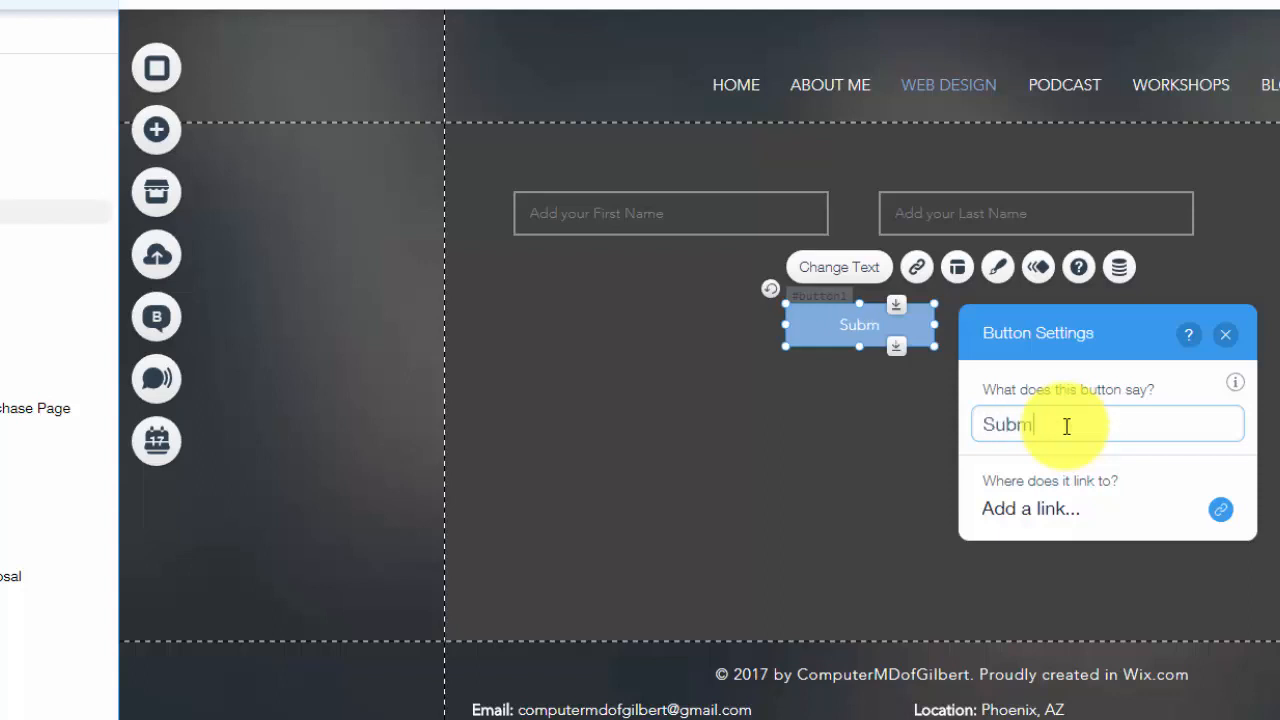
{"action": "key", "text": "BackSpace"}
{"action": "key", "text": "BackSpace"}
{"action": "type", "text": "t"}
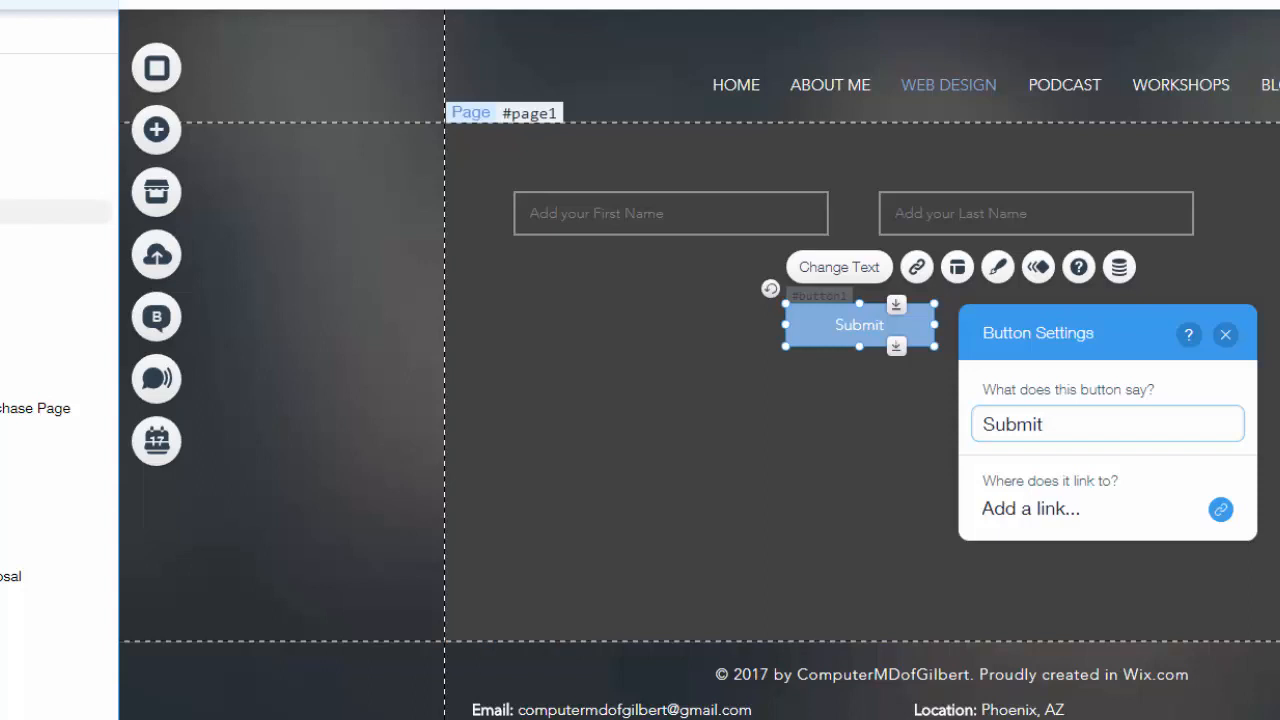
{"action": "left_click", "coordinate": [1074, 507]}
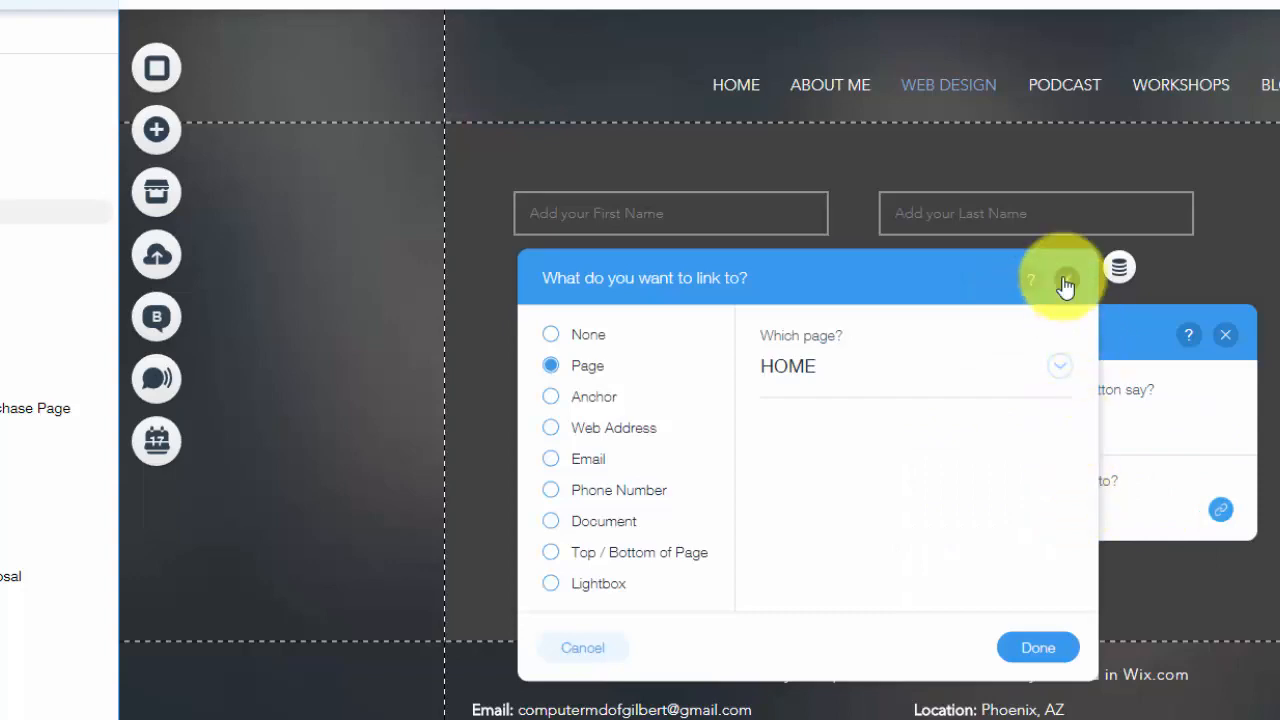
{"action": "left_click", "coordinate": [1067, 279]}
{"action": "left_click", "coordinate": [1118, 270]}
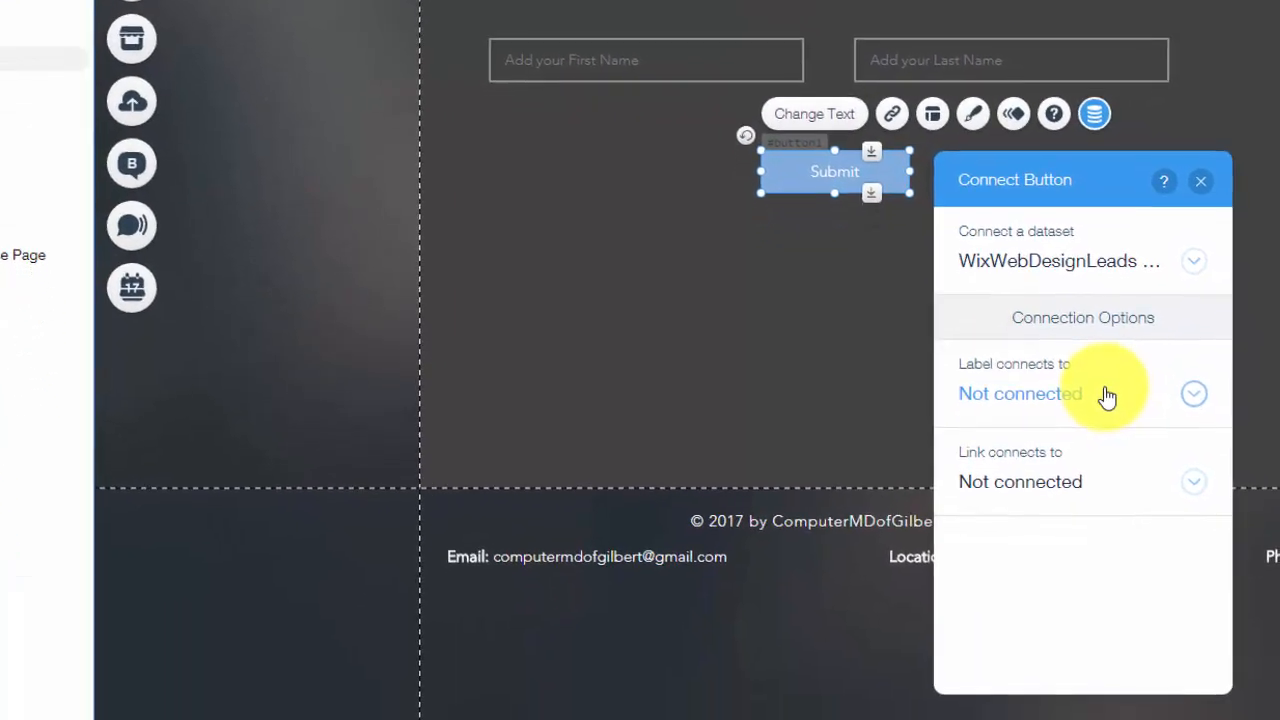
Keep the label unconnected, make the button Submit to the dataset, and go to a link on success
{"action": "left_click", "coordinate": [1105, 396]}
{"action": "left_click", "coordinate": [1103, 397]}
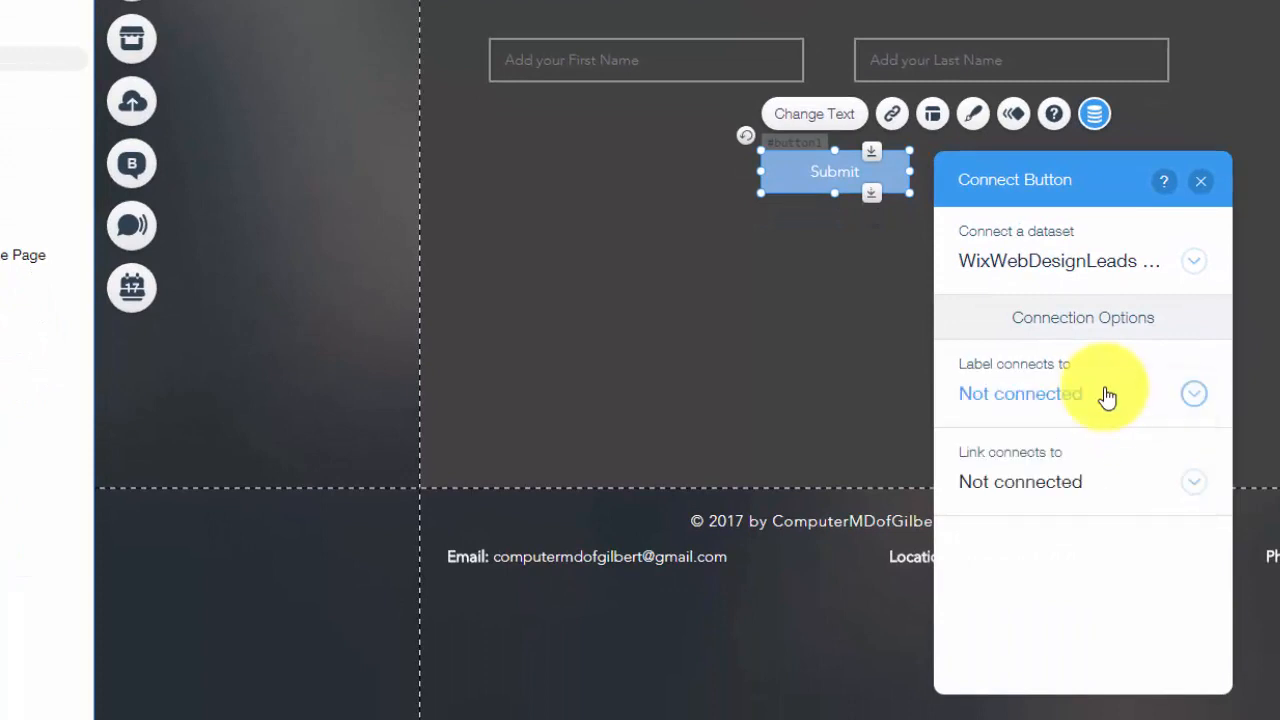
{"action": "left_click", "coordinate": [1083, 485]}
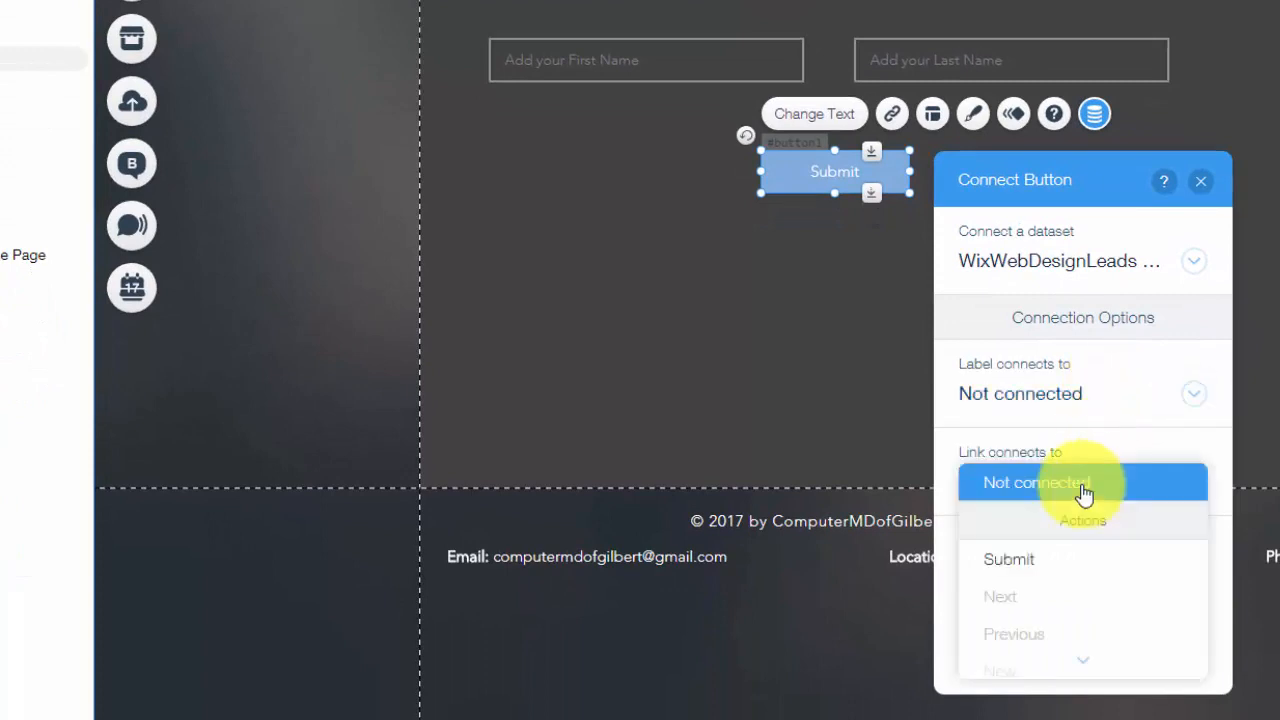
{"action": "left_click", "coordinate": [1031, 572]}
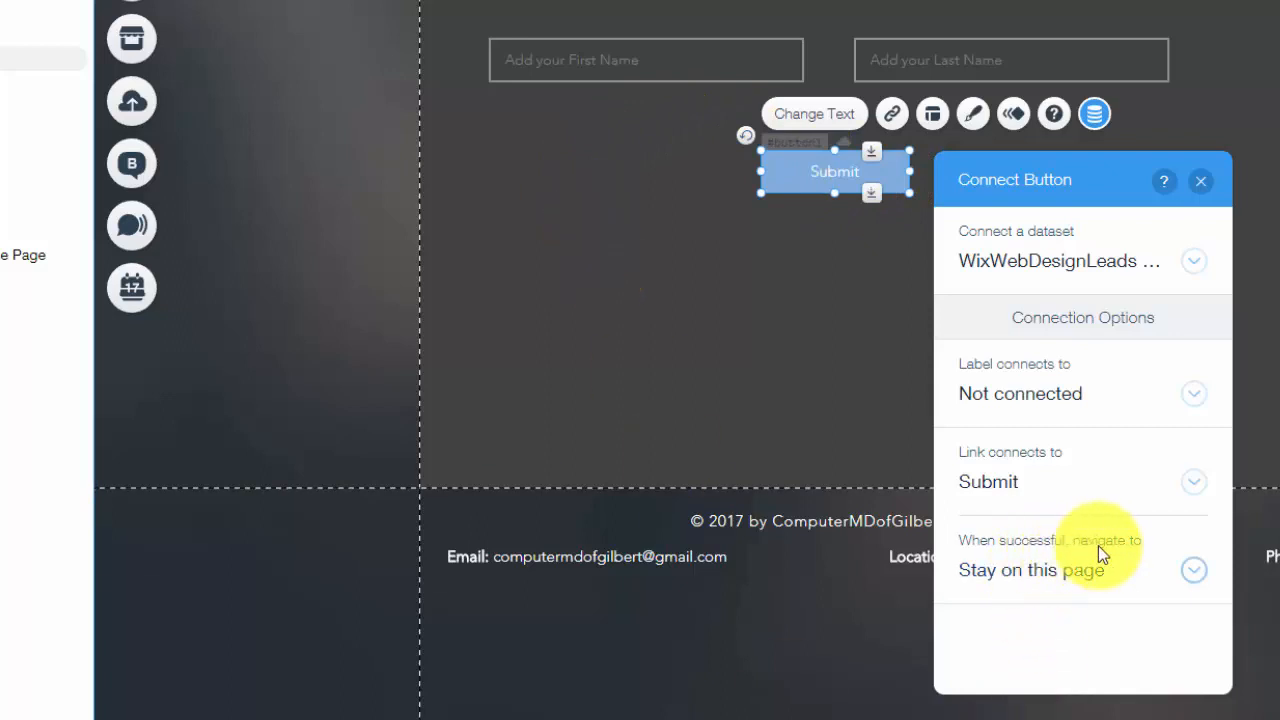
{"action": "left_click", "coordinate": [1108, 589]}
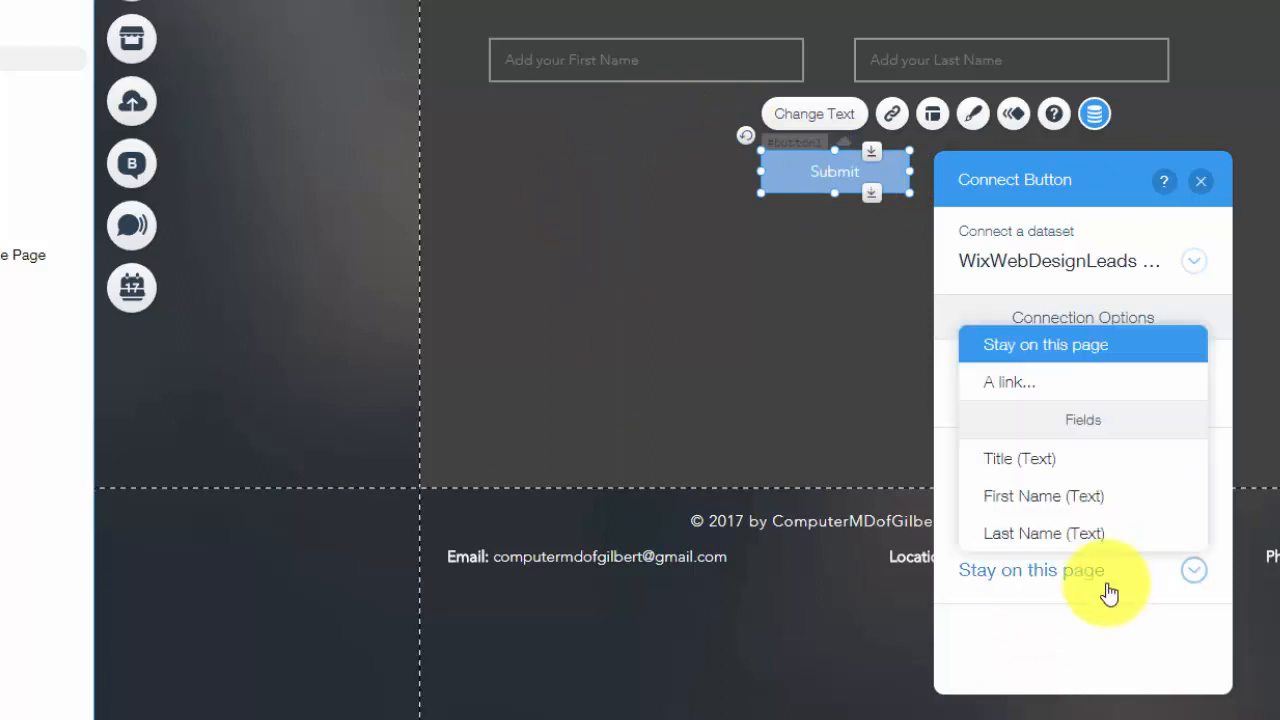
{"action": "left_click", "coordinate": [1015, 382]}
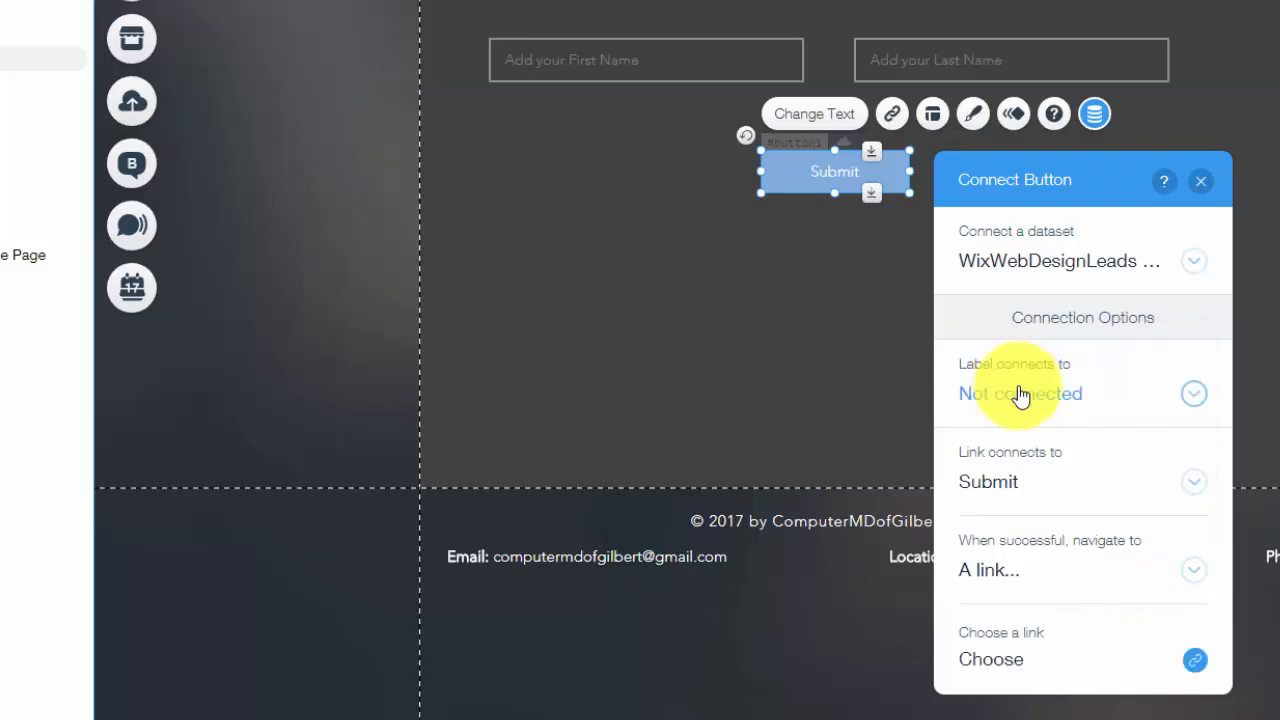
{"action": "left_click", "coordinate": [1068, 672]}
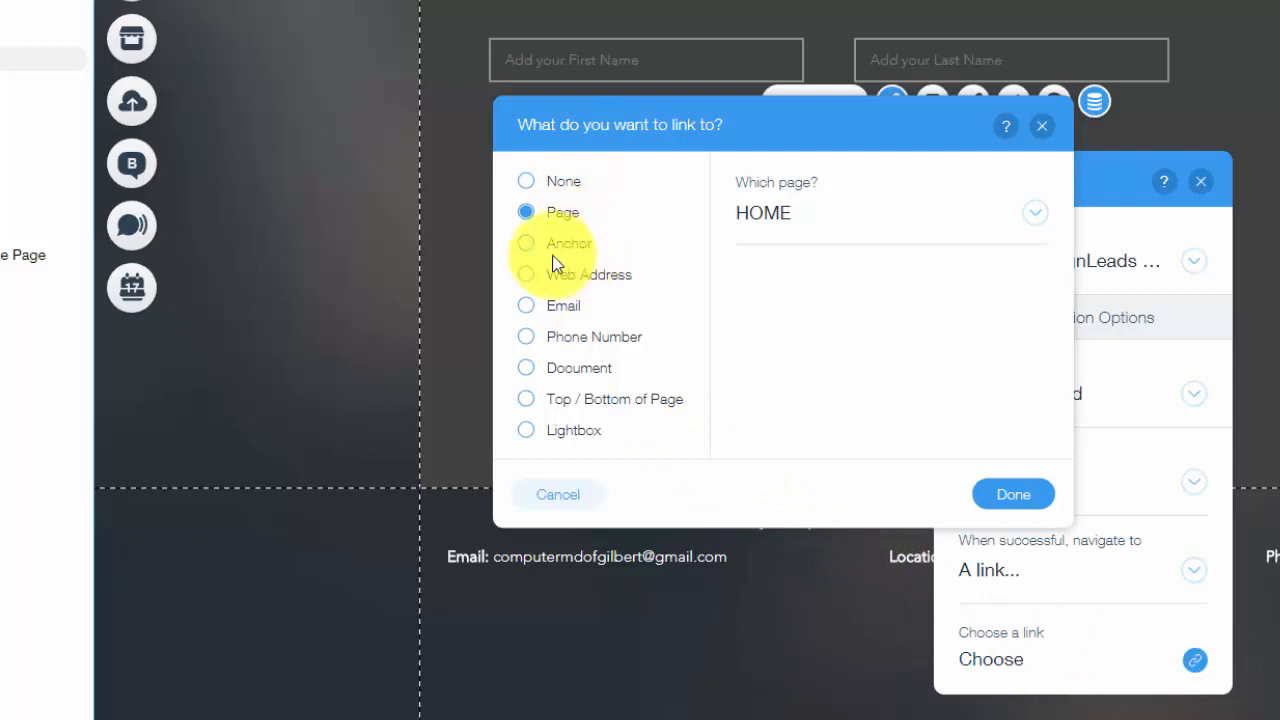
Point the success link to the Pop Up lightbox, keep the label not connected, and close the panel
{"action": "left_click", "coordinate": [529, 432]}
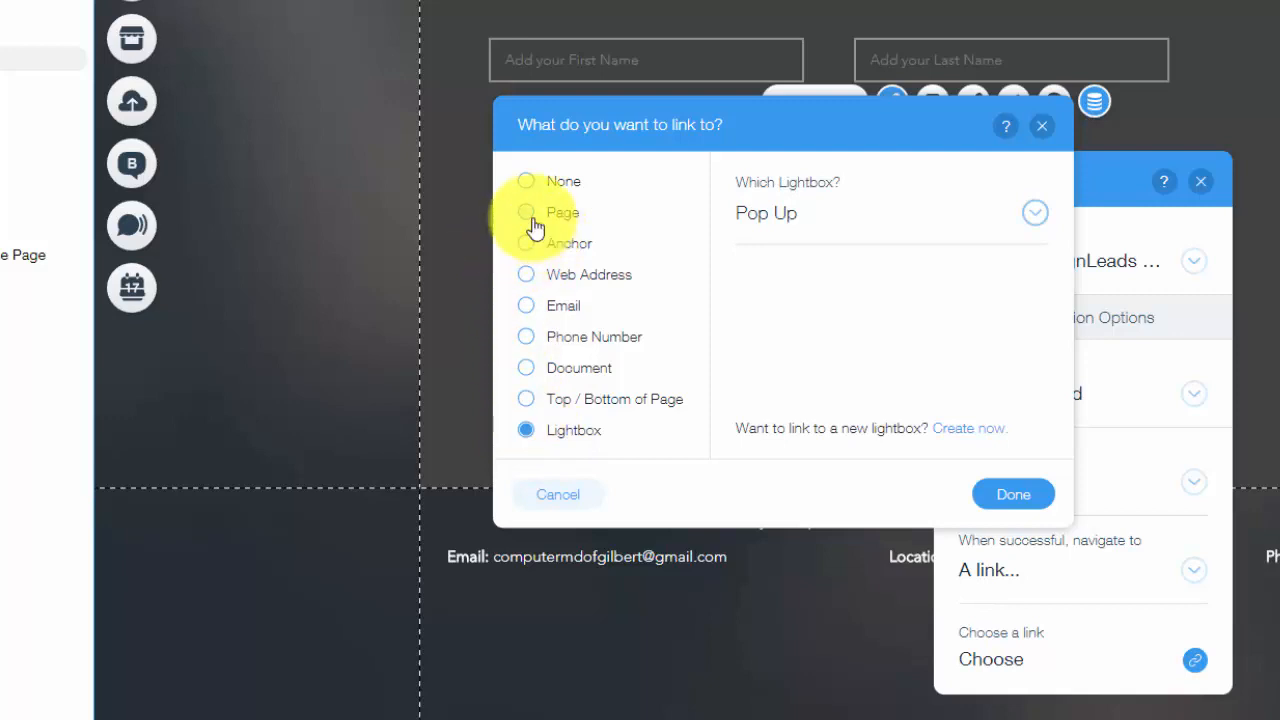
{"action": "left_click", "coordinate": [1038, 233]}
{"action": "left_click", "coordinate": [1038, 233]}
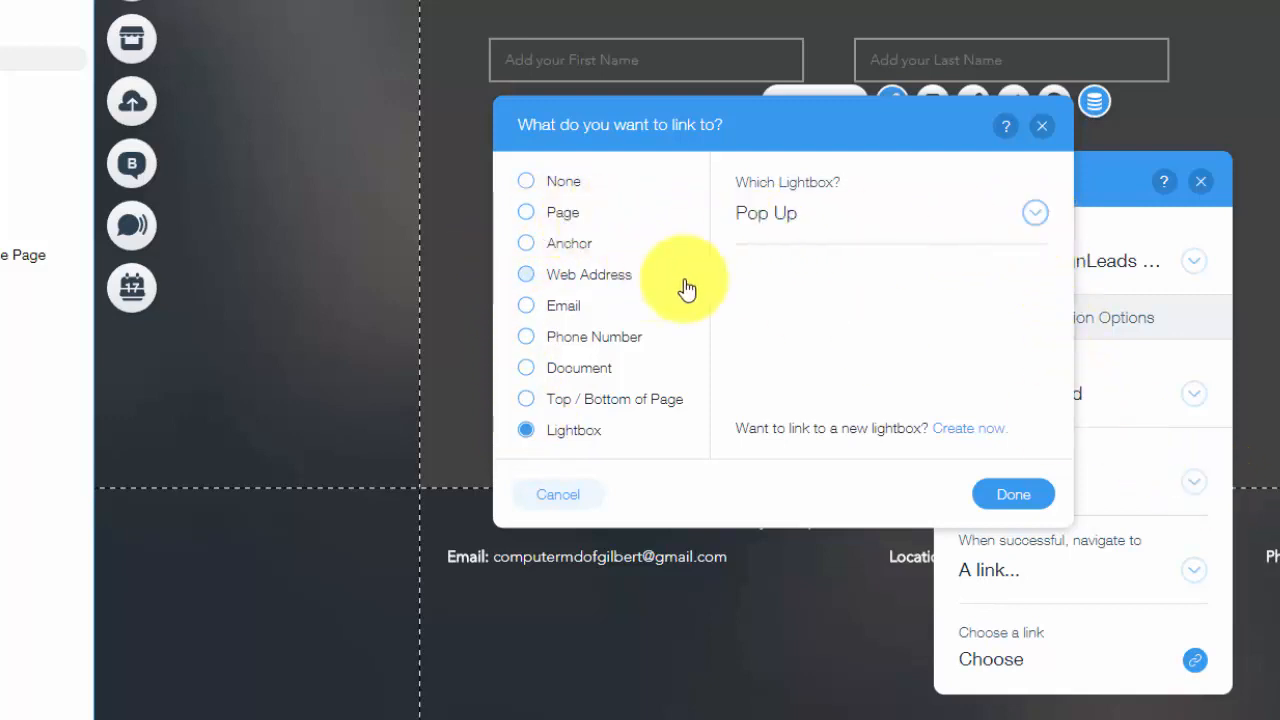
{"action": "left_click", "coordinate": [998, 500]}
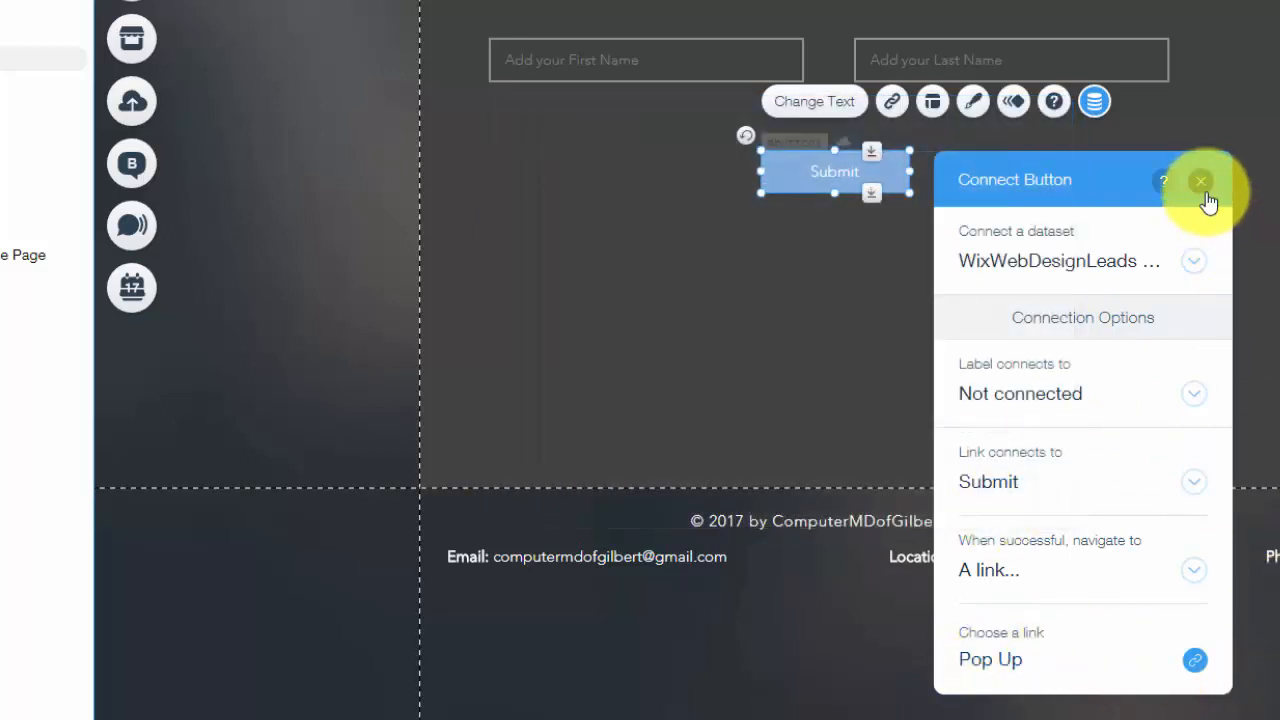
{"action": "left_click", "coordinate": [1088, 400]}
{"action": "left_click", "coordinate": [1088, 400]}
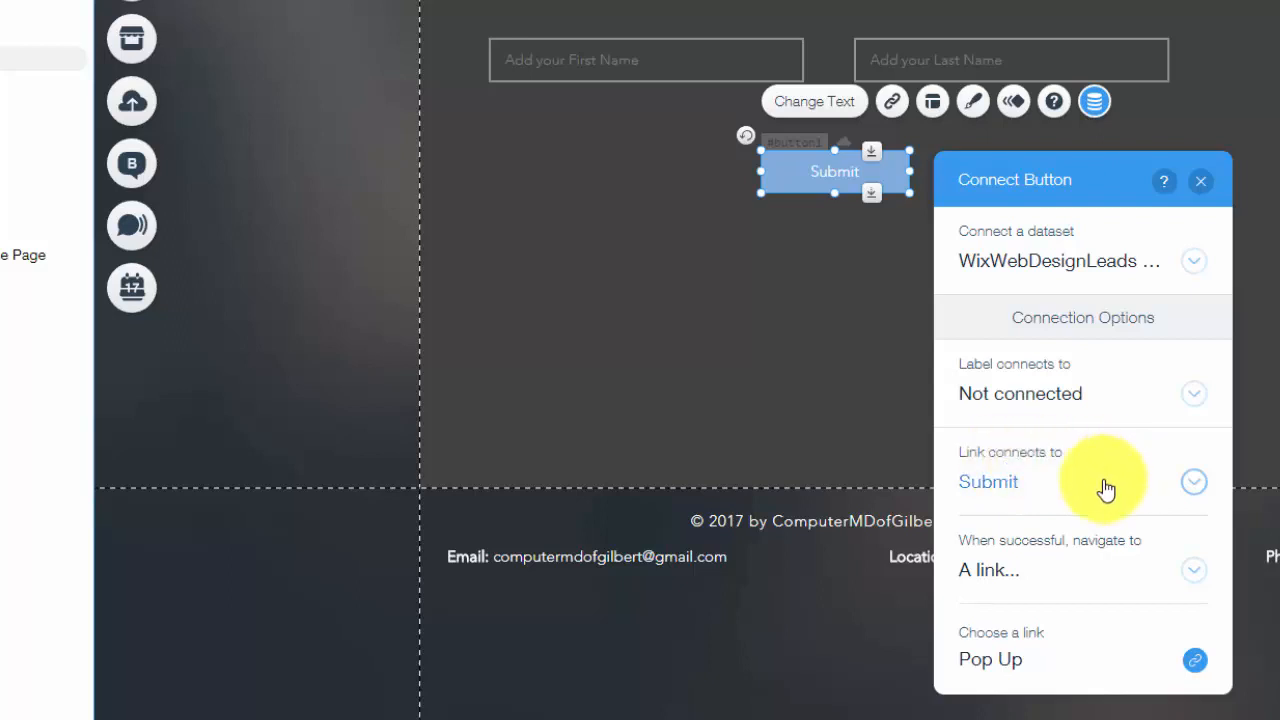
{"action": "left_click", "coordinate": [1201, 182]}
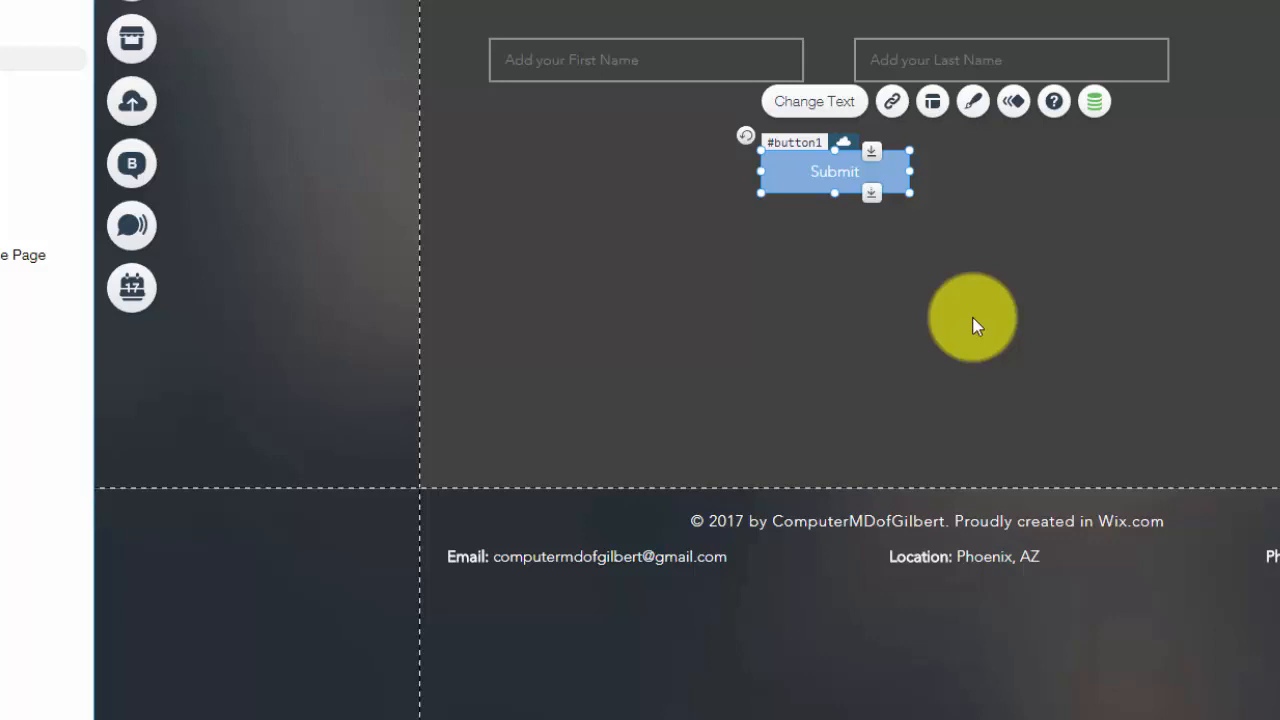
Set the Submit button's own link to None so it no longer links to a page
{"action": "left_click", "coordinate": [853, 227]}
{"action": "left_click", "coordinate": [808, 167]}
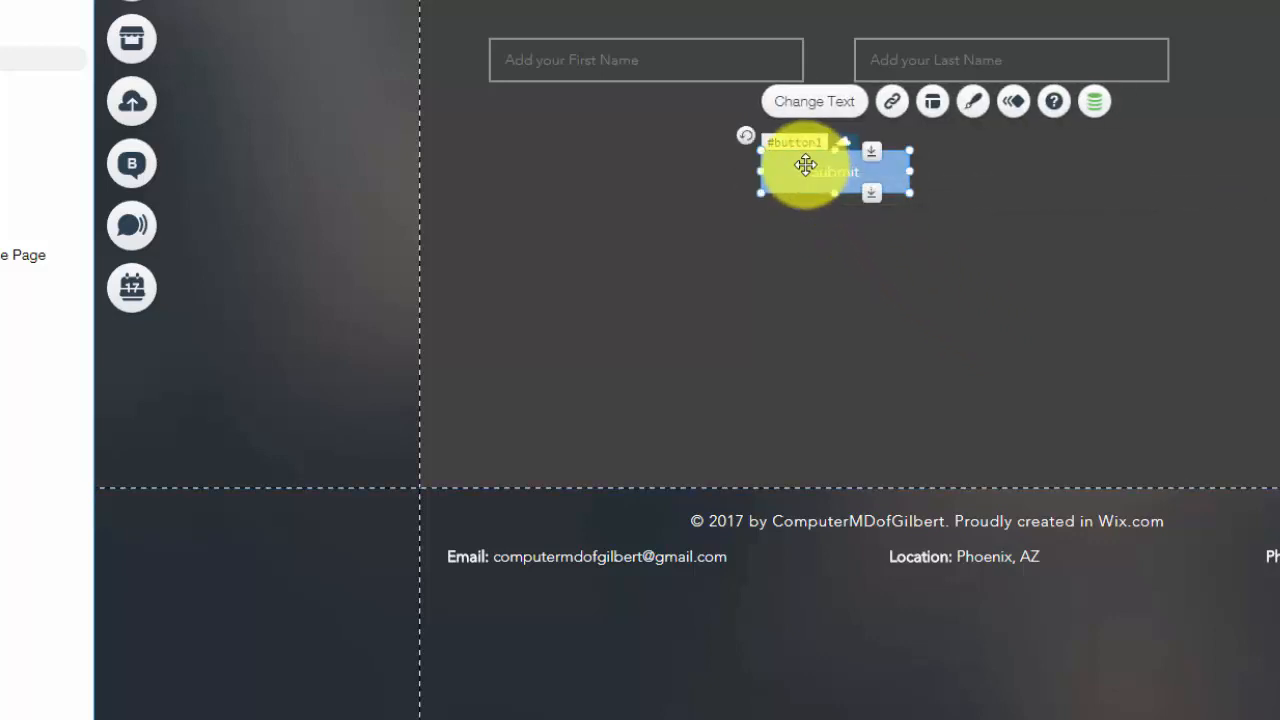
{"action": "left_click", "coordinate": [893, 104]}
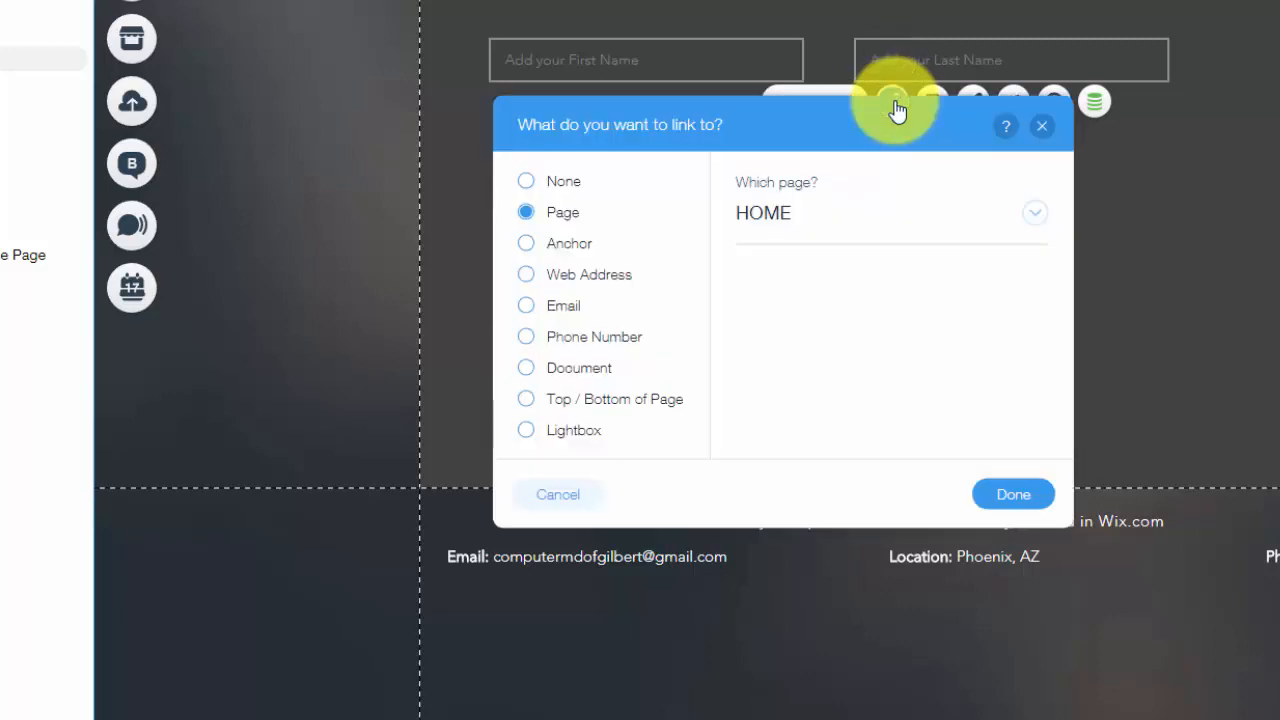
{"action": "left_click", "coordinate": [541, 188]}
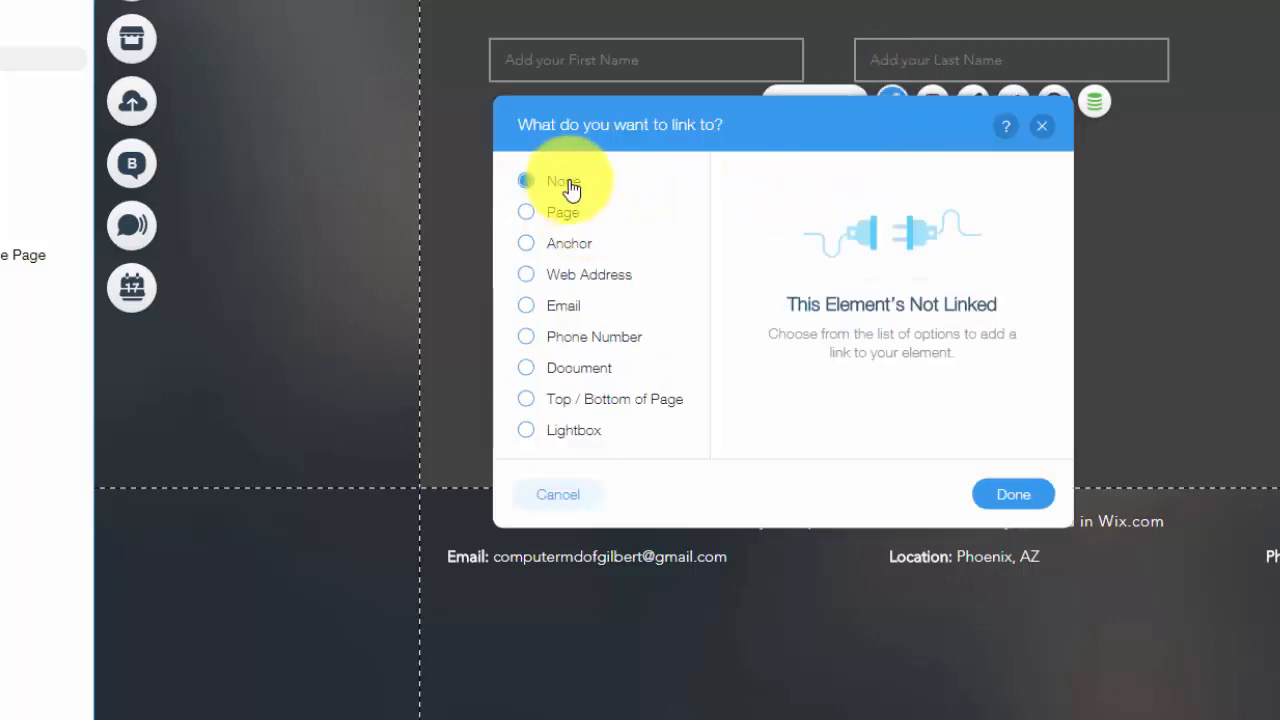
{"action": "left_click", "coordinate": [1043, 130]}
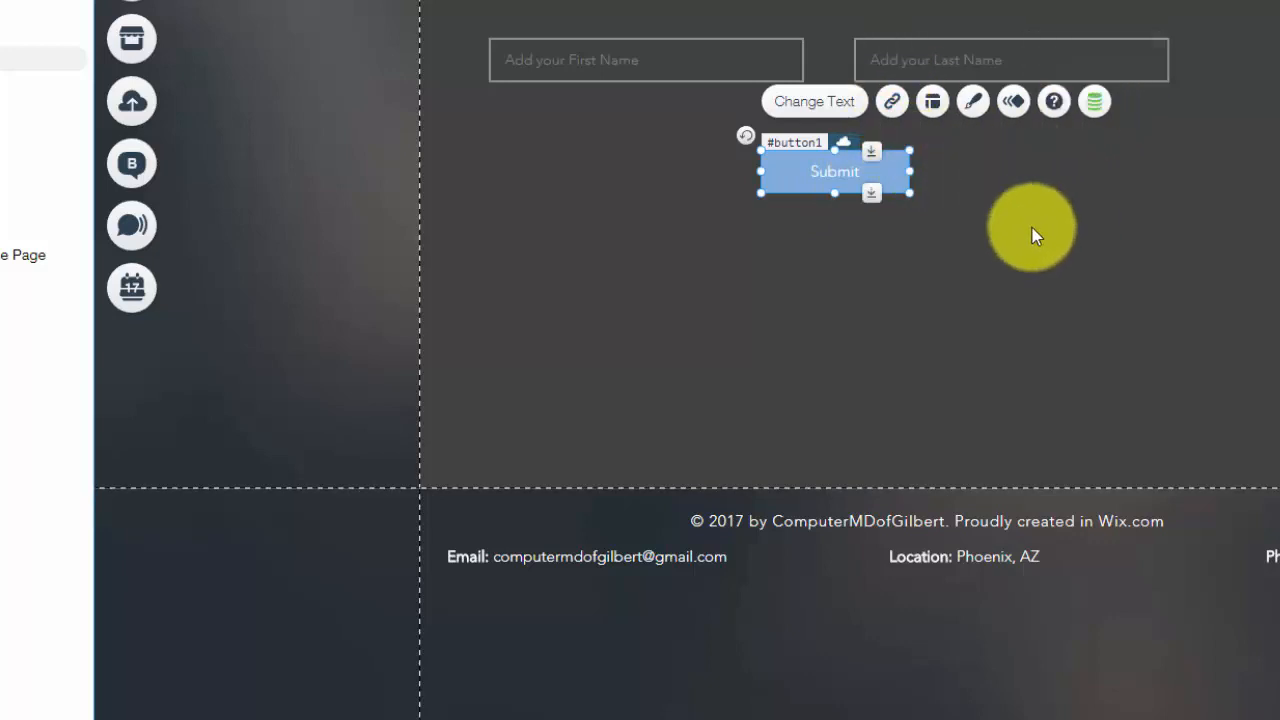
{"action": "left_click", "coordinate": [892, 101]}
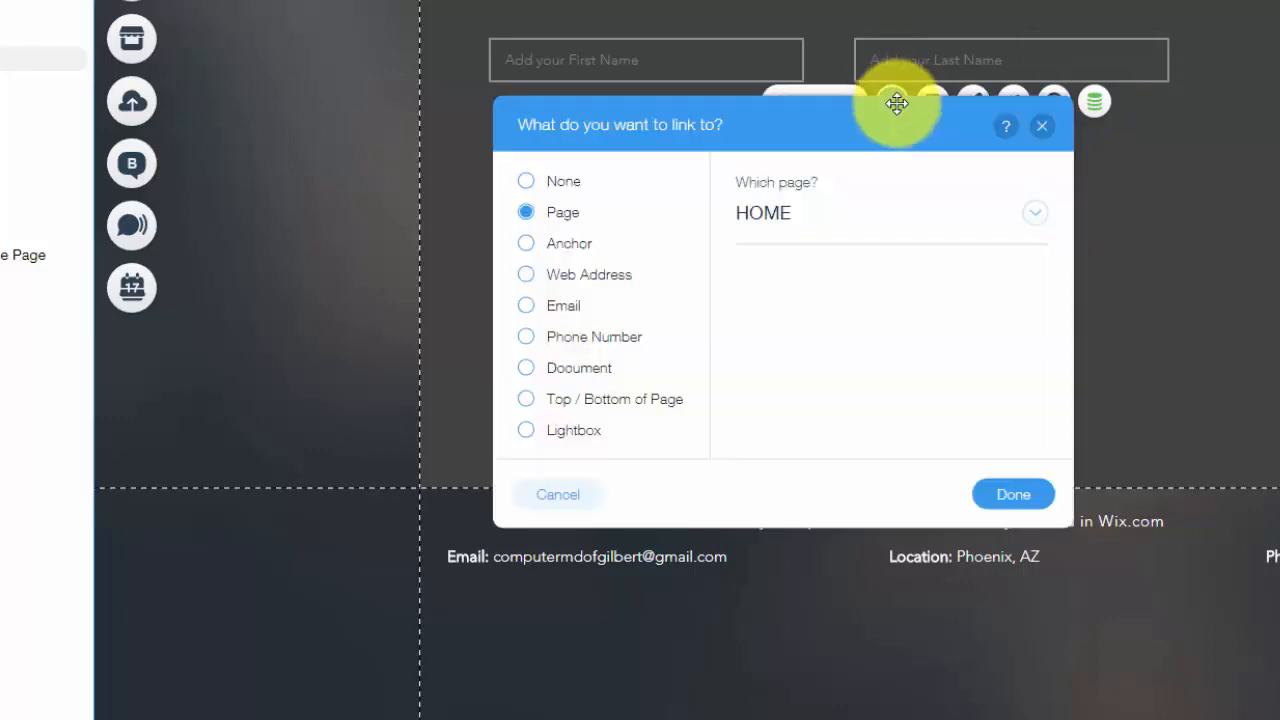
{"action": "left_click", "coordinate": [526, 181]}
{"action": "left_click", "coordinate": [1045, 494]}
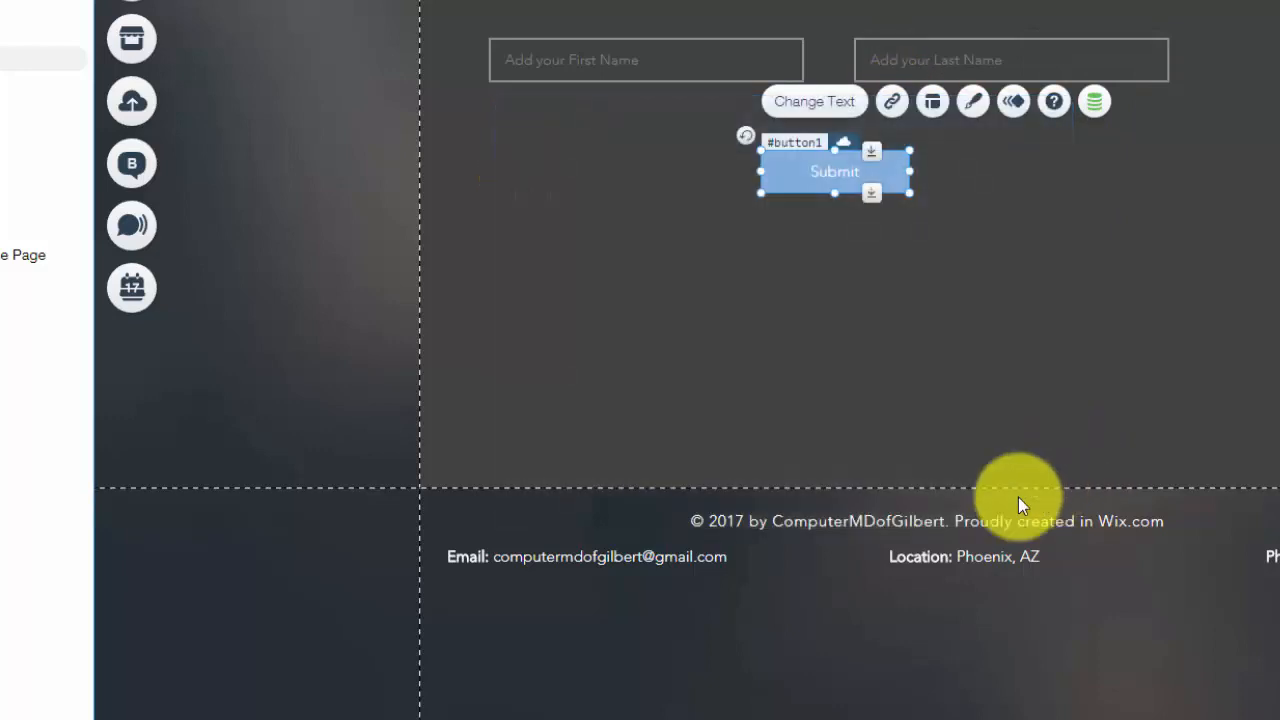
Confirm the button's data connection still navigates to the Pop Up lightbox after success
{"action": "left_click", "coordinate": [1096, 104]}
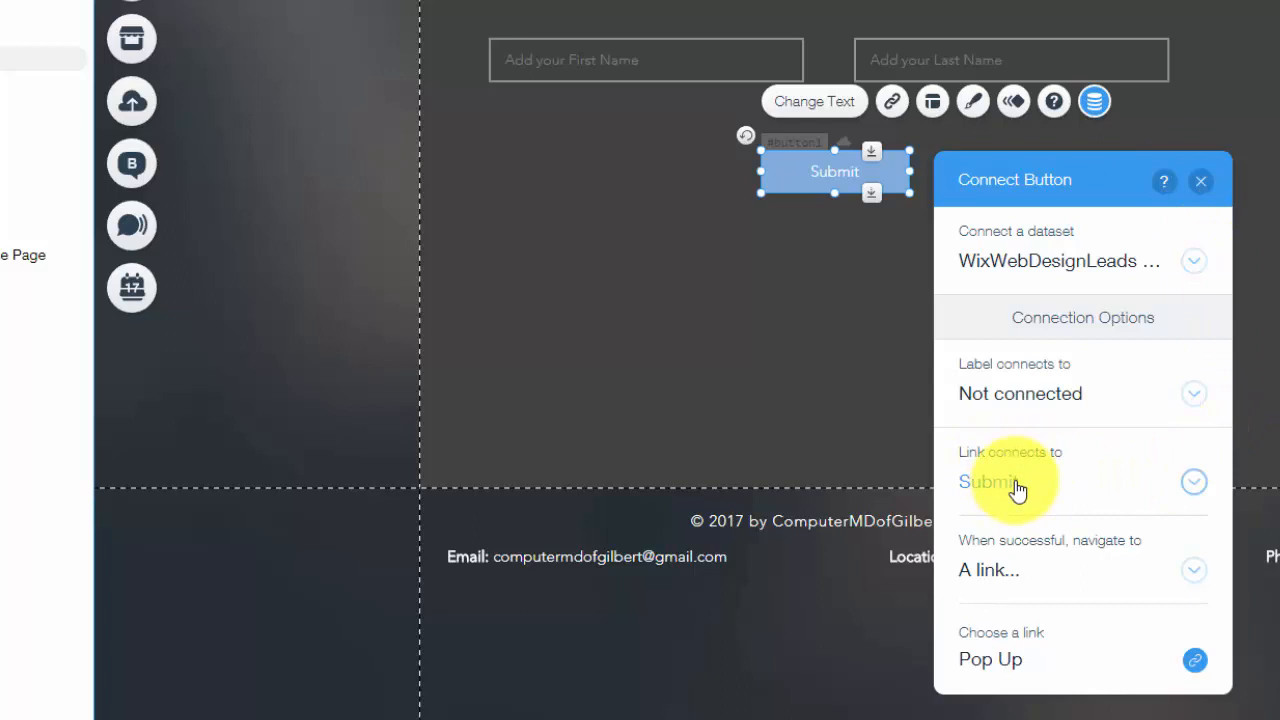
{"action": "left_click", "coordinate": [1033, 578]}
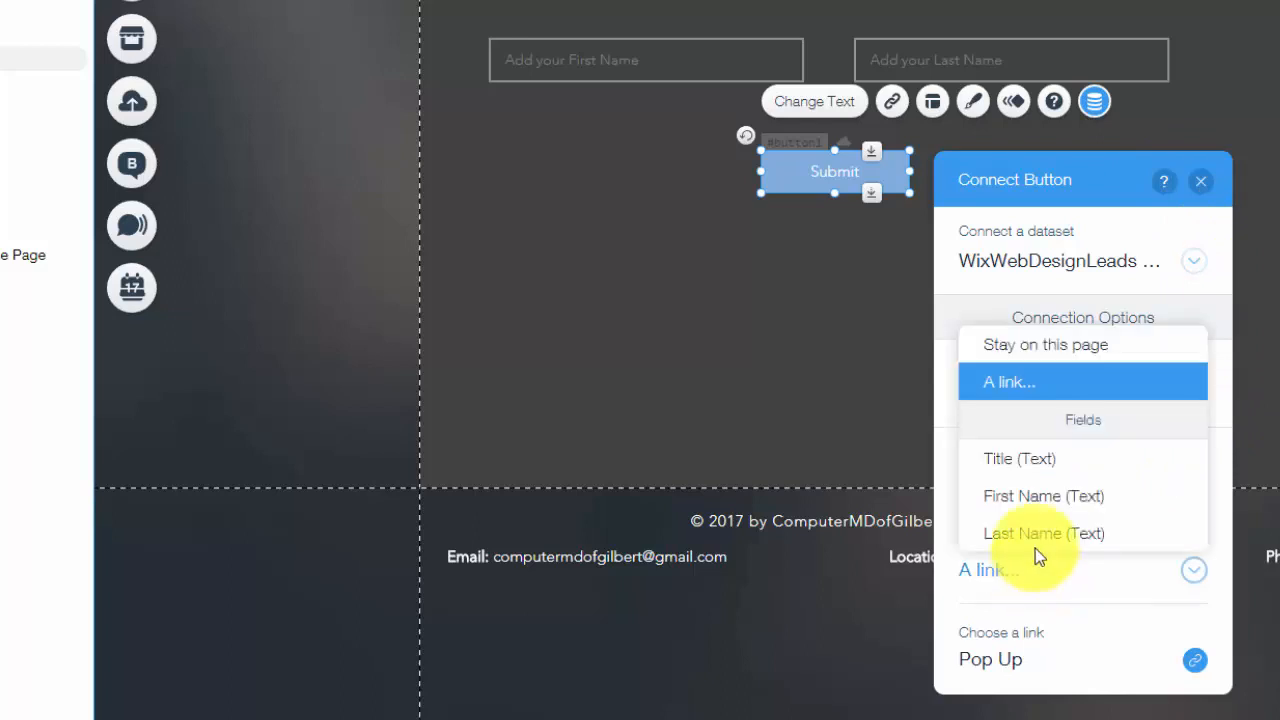
{"action": "left_click", "coordinate": [1043, 396]}
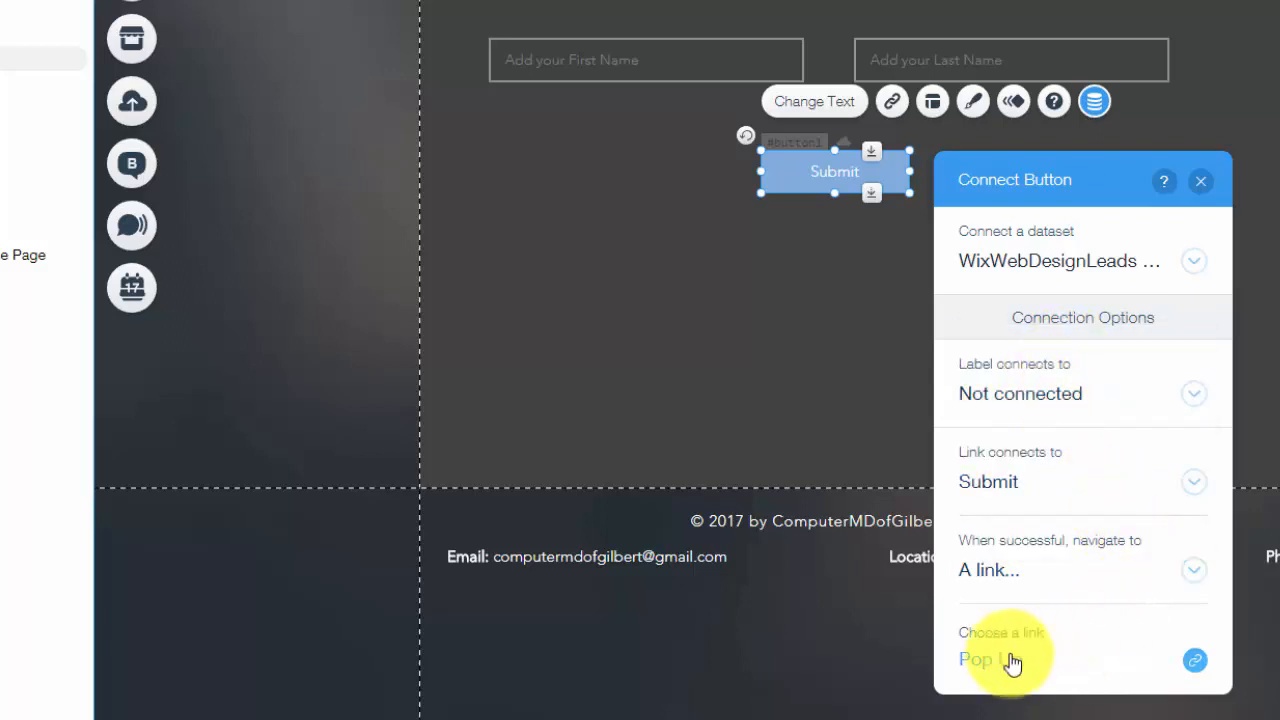
{"action": "left_click", "coordinate": [1199, 181]}
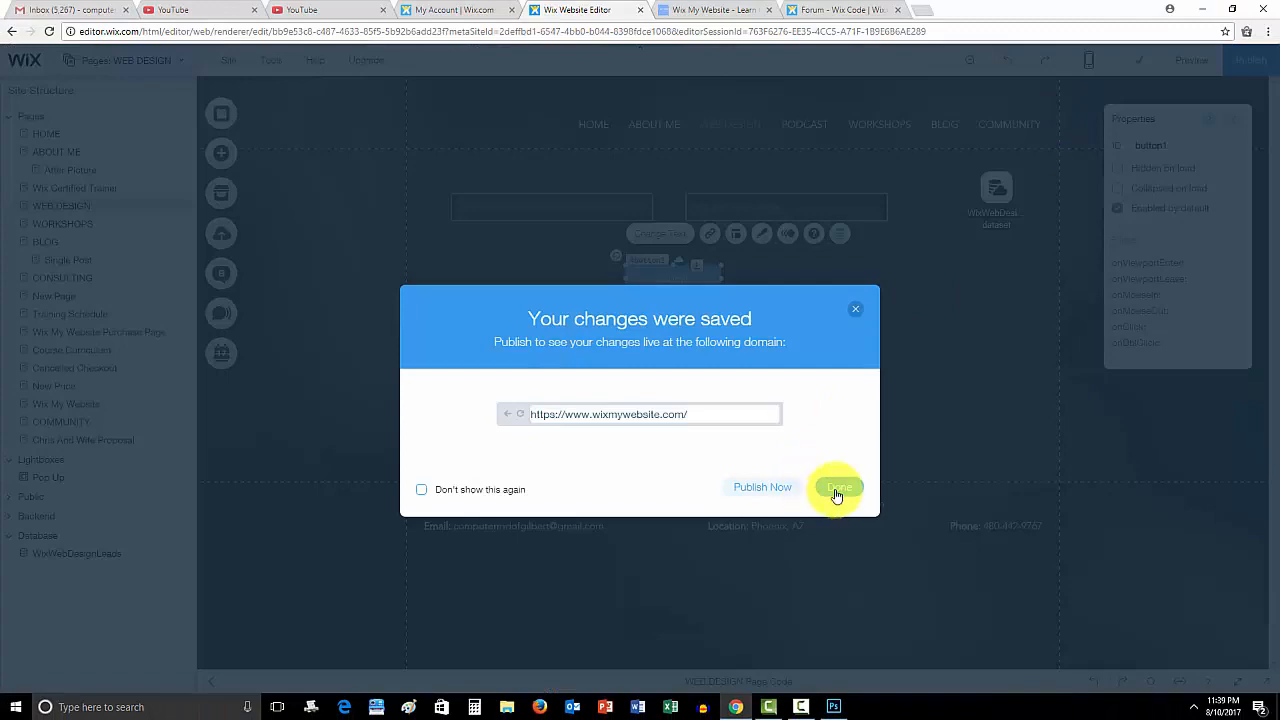
In preview, submit a test first and last name, then close the resulting Pop Up lightbox
{"action": "left_click", "coordinate": [836, 488]}
{"action": "left_click", "coordinate": [1204, 54]}
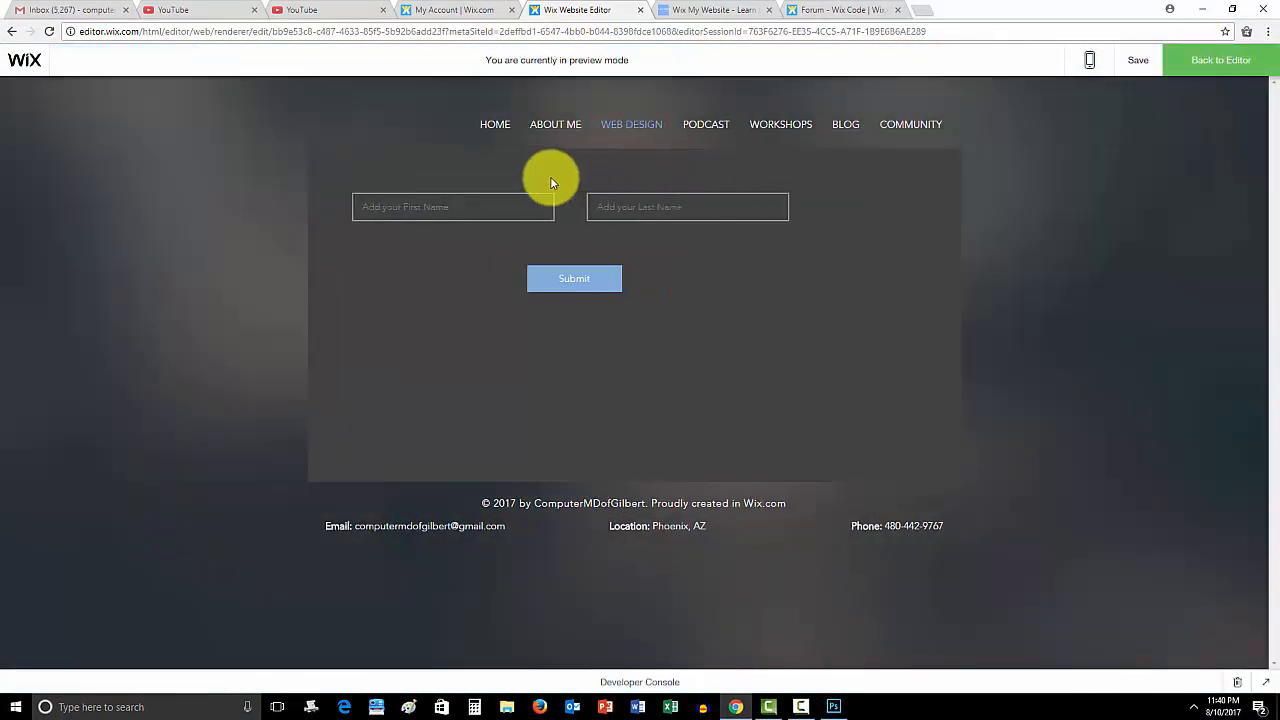
{"action": "left_click", "coordinate": [500, 210]}
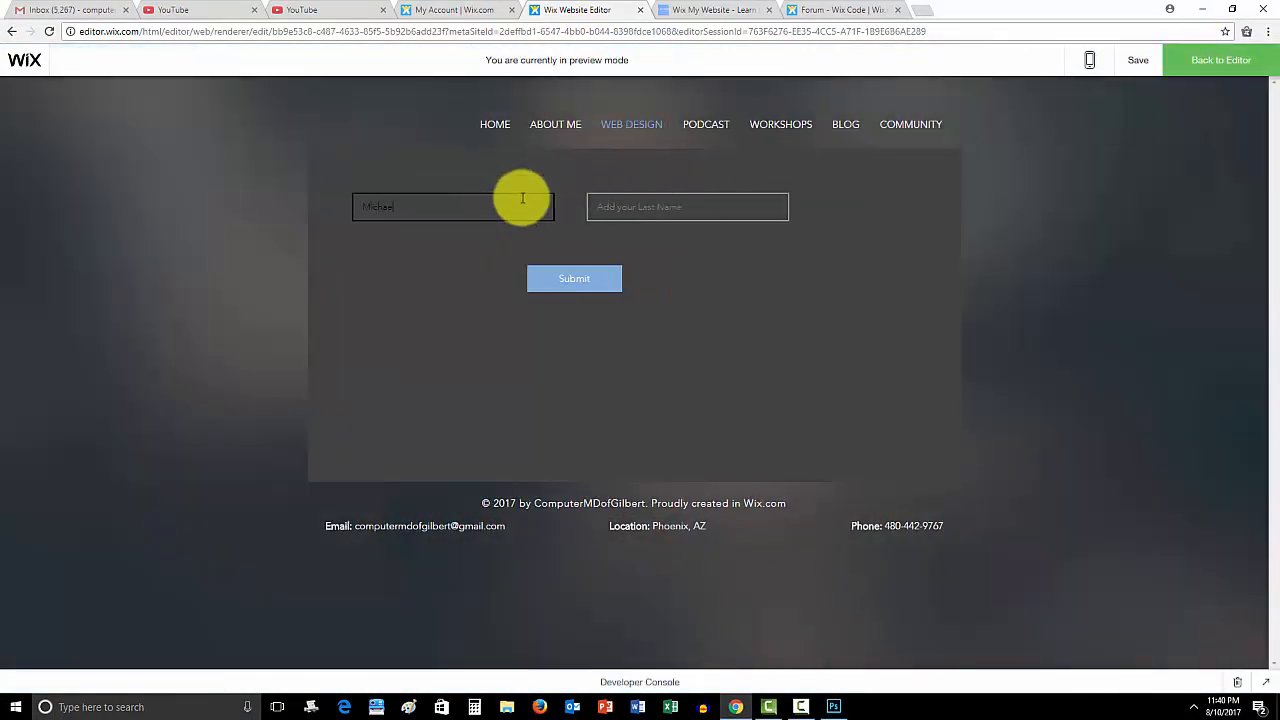
{"action": "key", "text": "Tab"}
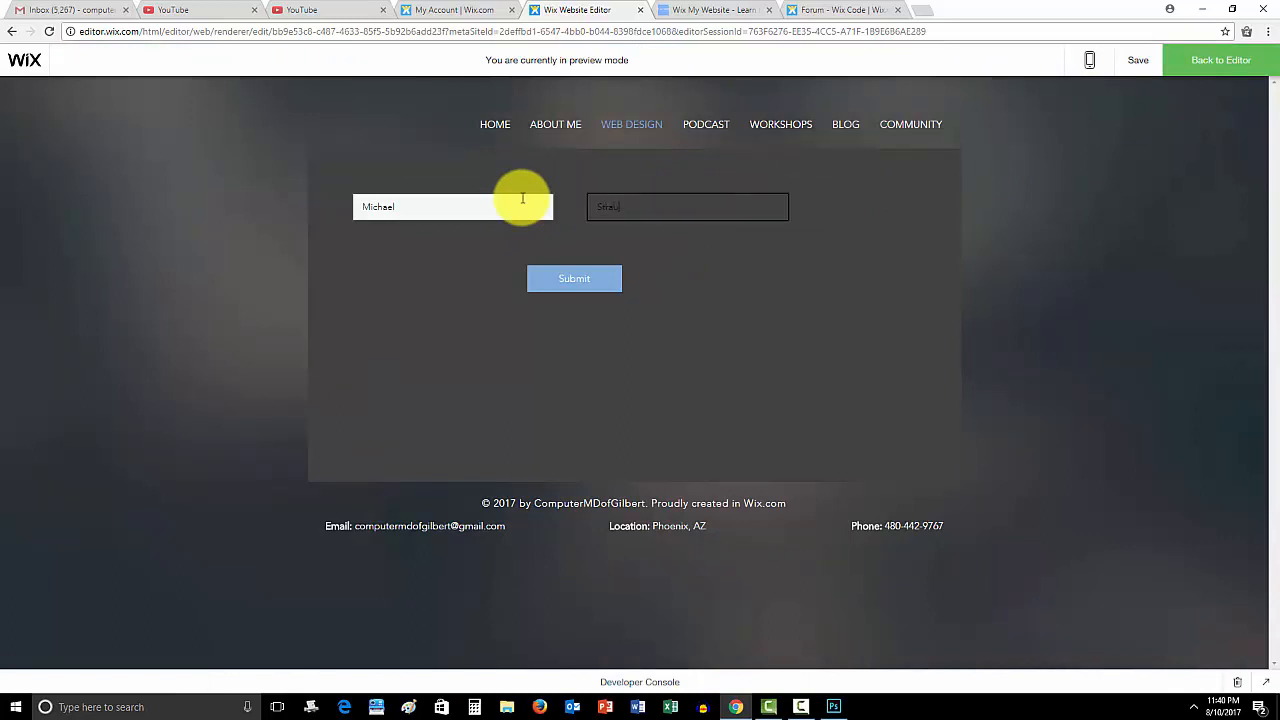
{"action": "left_click", "coordinate": [576, 279]}
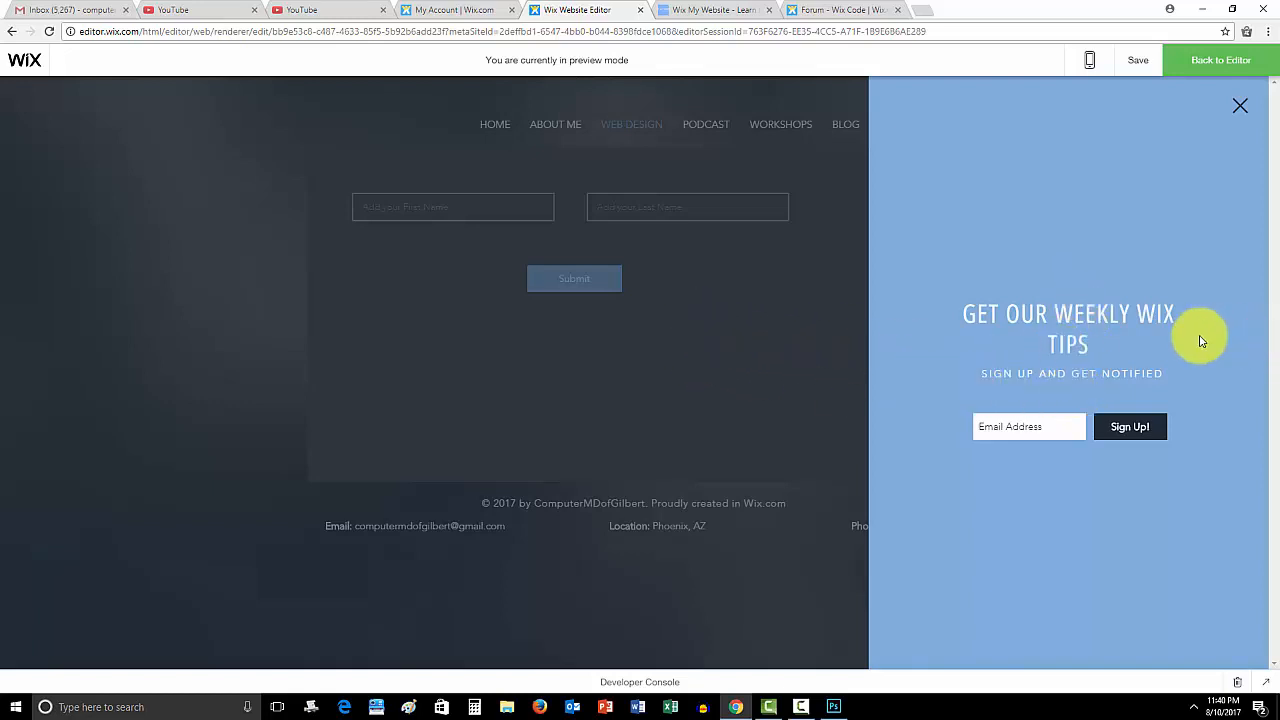
{"action": "left_click", "coordinate": [1238, 106]}
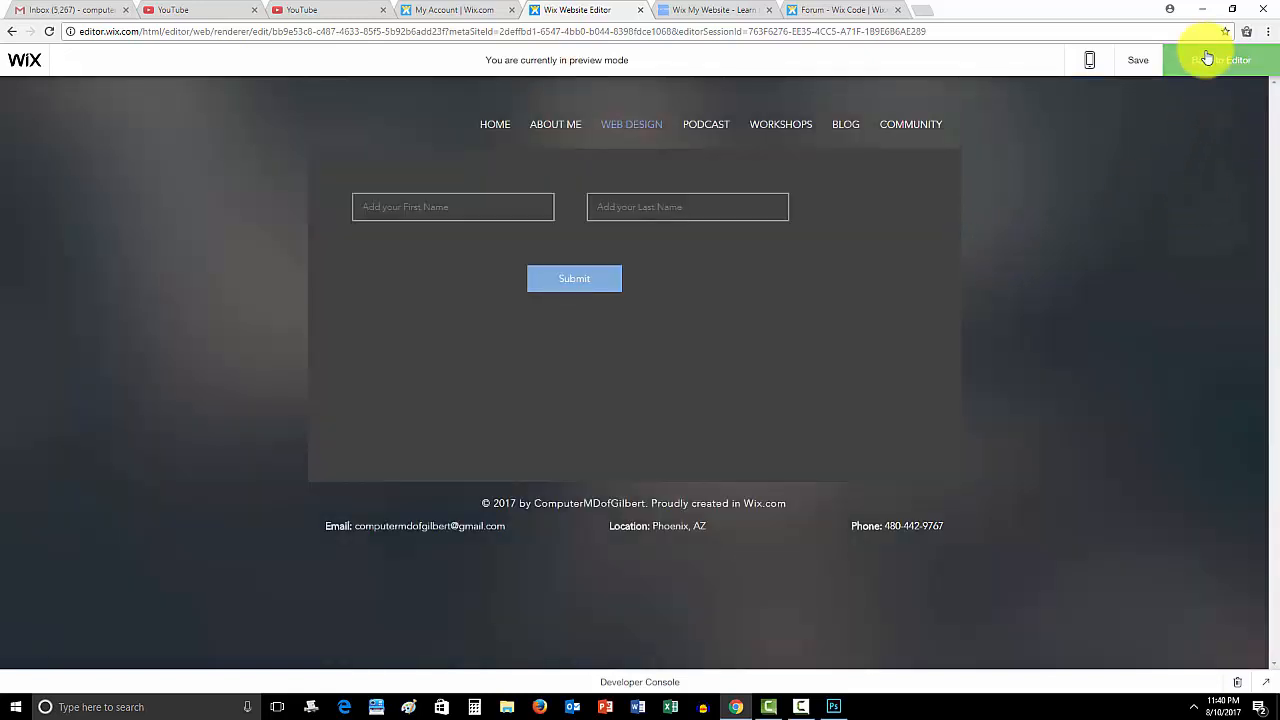
Back in the editor, open the WixWebDesignLeads collection to check the stored test row
{"action": "left_click", "coordinate": [1240, 60]}
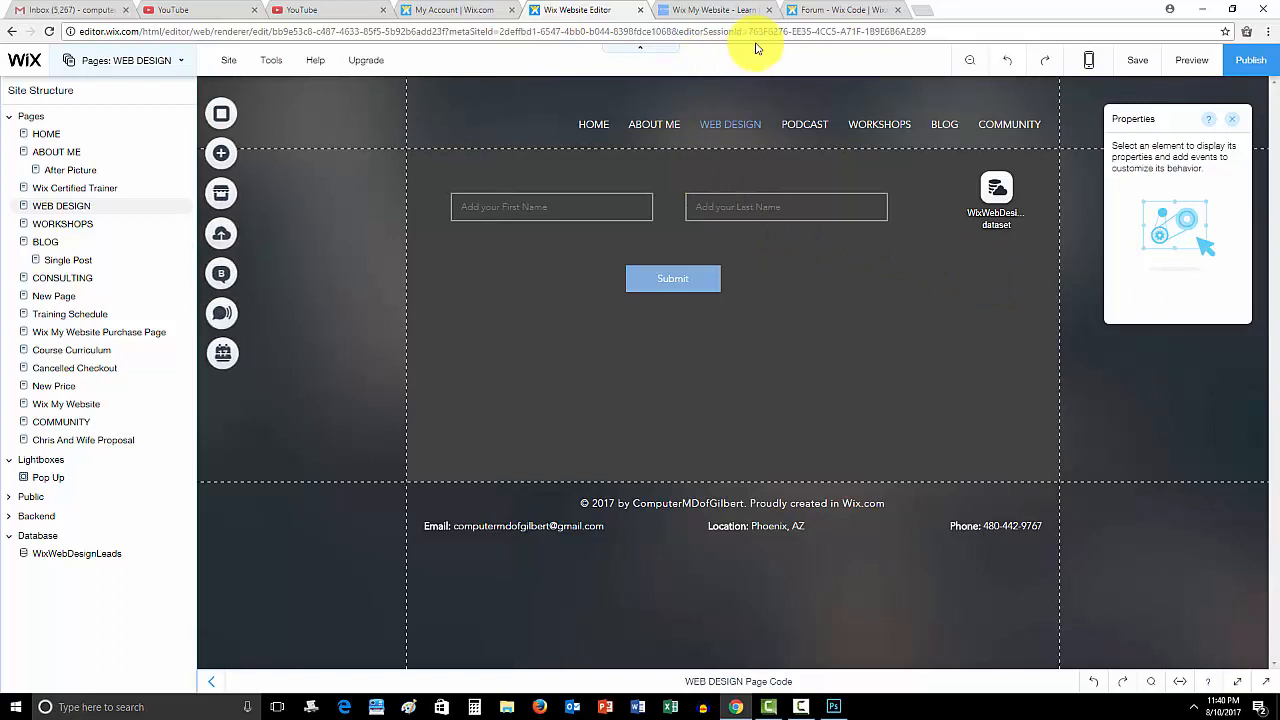
{"action": "left_click", "coordinate": [72, 553]}
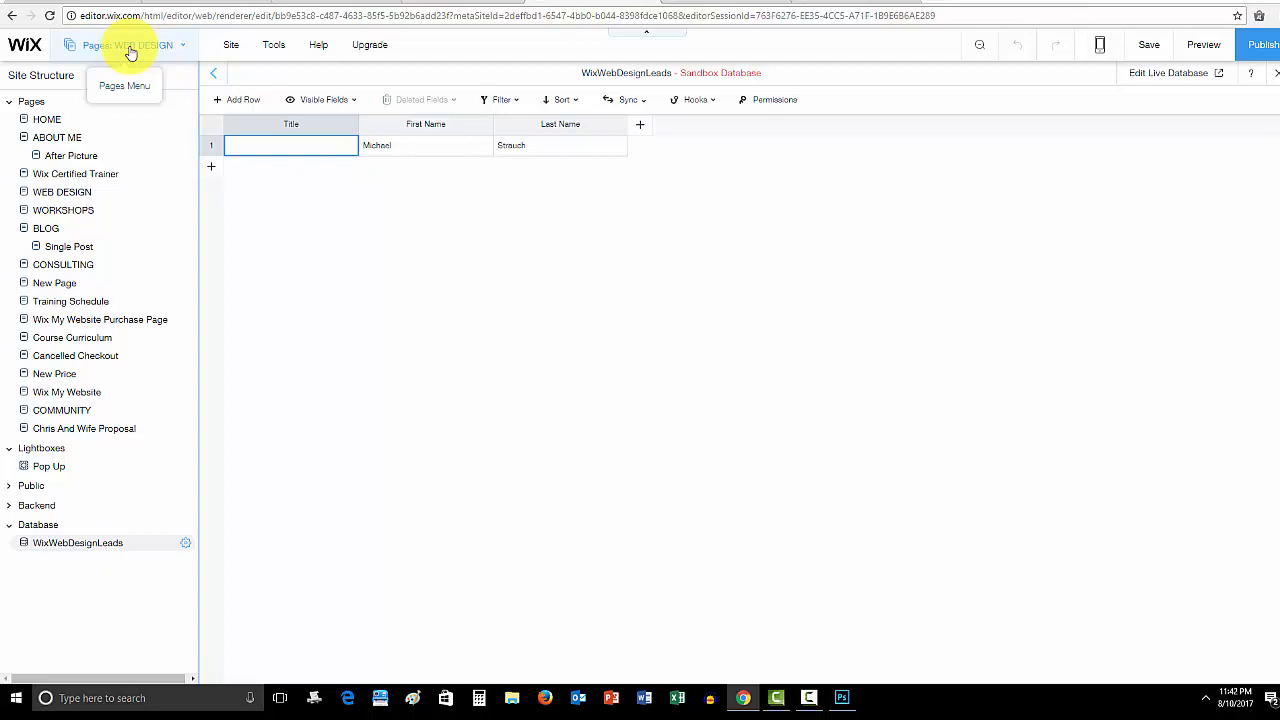
{"action": "left_click", "coordinate": [809, 697]}
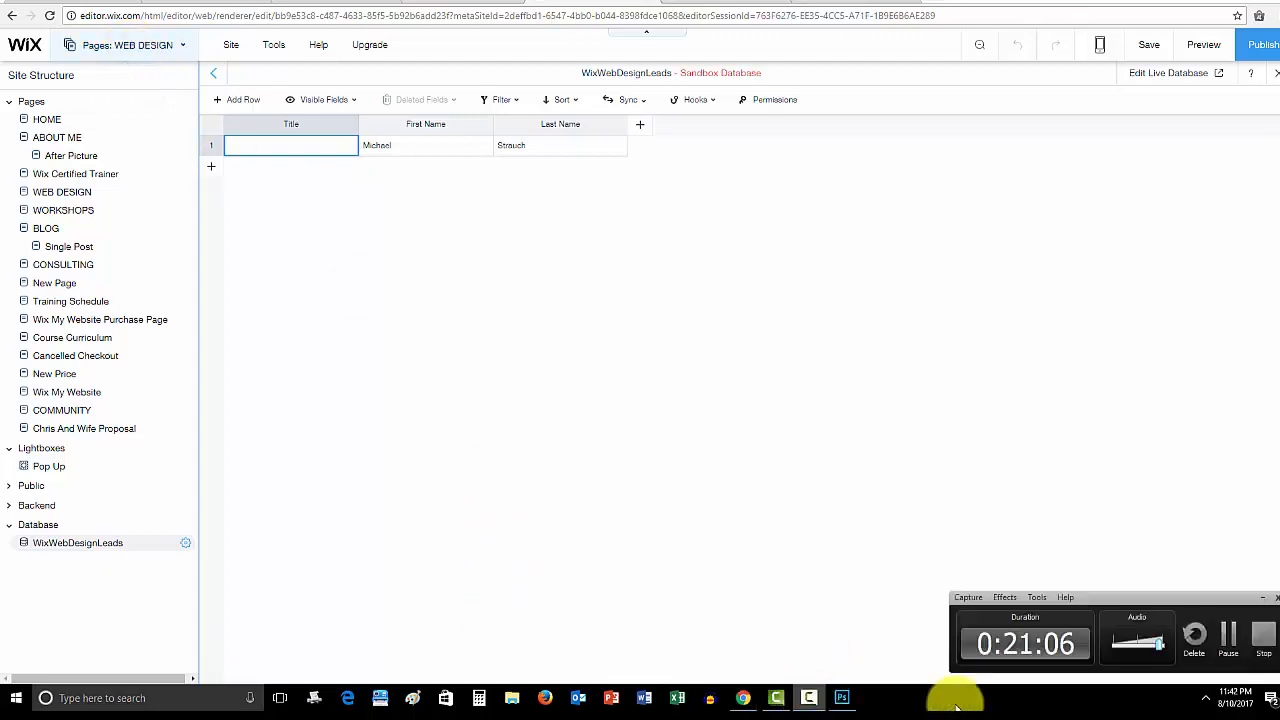